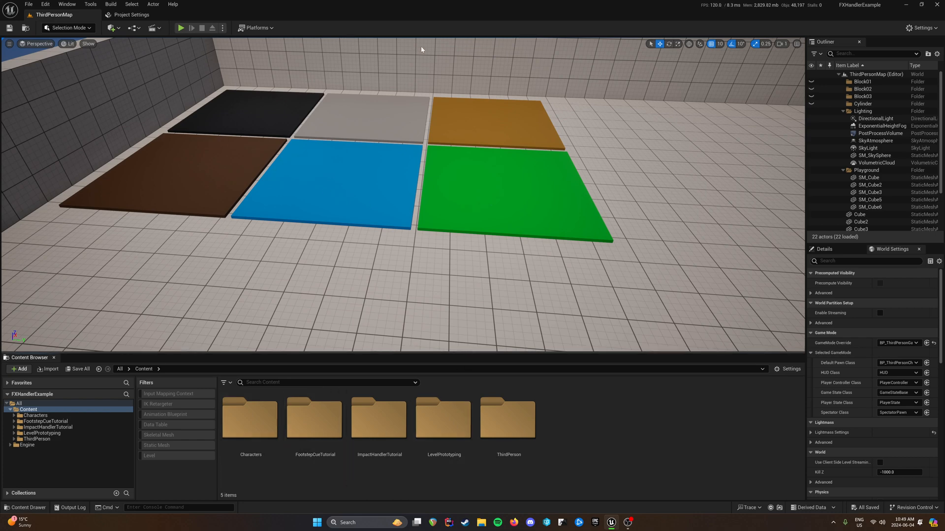
Open the ImpactHandlerTutorial folder, then examine the named Physical Surface types in the project's Physics settings and return to the level
{"action": "double_click", "coordinate": [382, 423]}
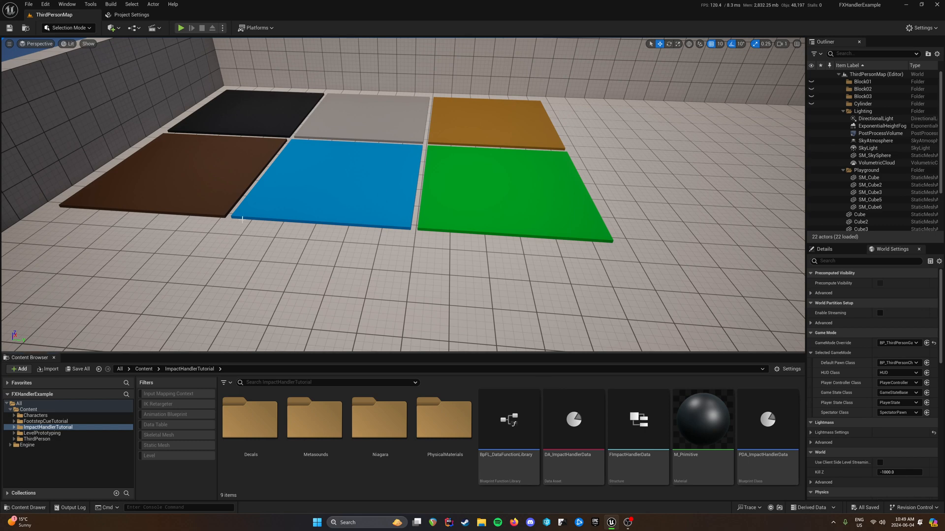
{"action": "left_click", "coordinate": [148, 17]}
{"action": "scroll", "coordinate": [48, 259], "scroll_direction": "down", "scroll_amount": 5}
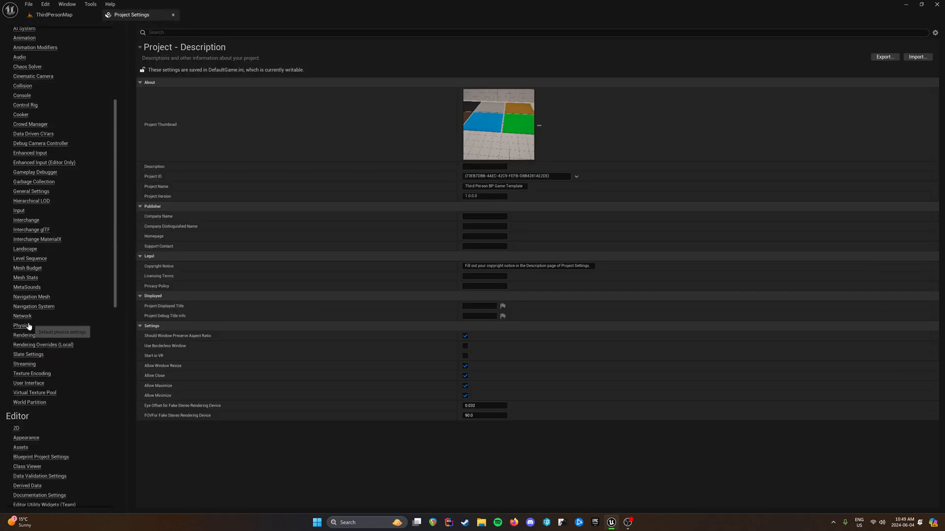
{"action": "left_click", "coordinate": [71, 327]}
{"action": "scroll", "coordinate": [612, 183], "scroll_direction": "down", "scroll_amount": 15}
{"action": "scroll", "coordinate": [406, 209], "scroll_direction": "up", "scroll_amount": 5}
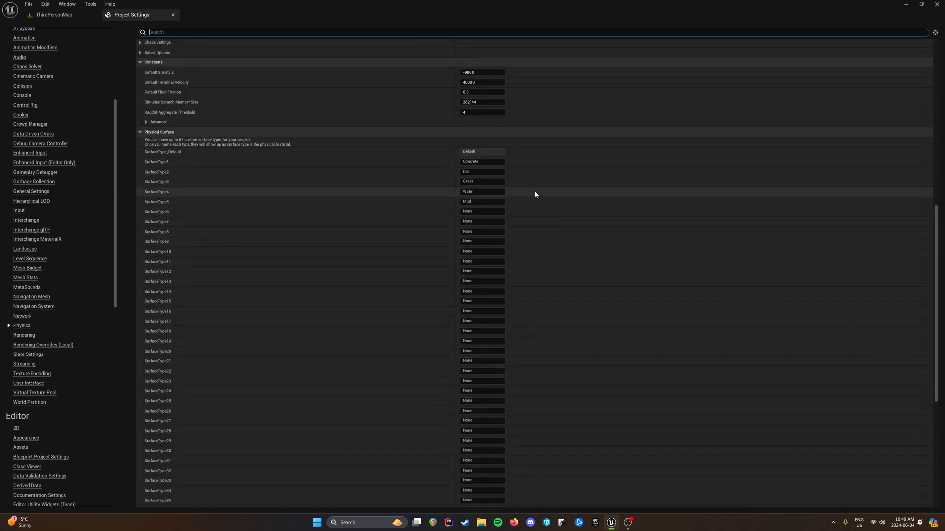
{"action": "scroll", "coordinate": [408, 168], "scroll_direction": "up", "scroll_amount": 1}
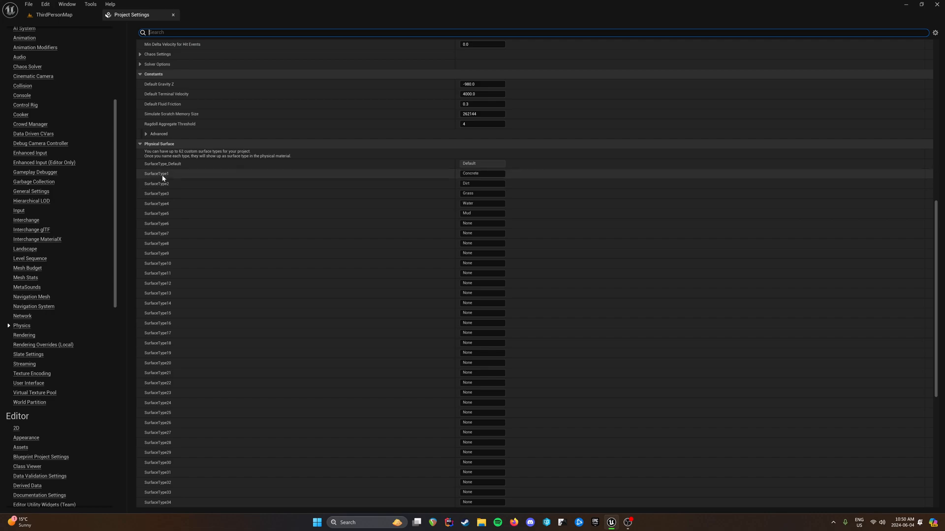
{"action": "left_click", "coordinate": [77, 15]}
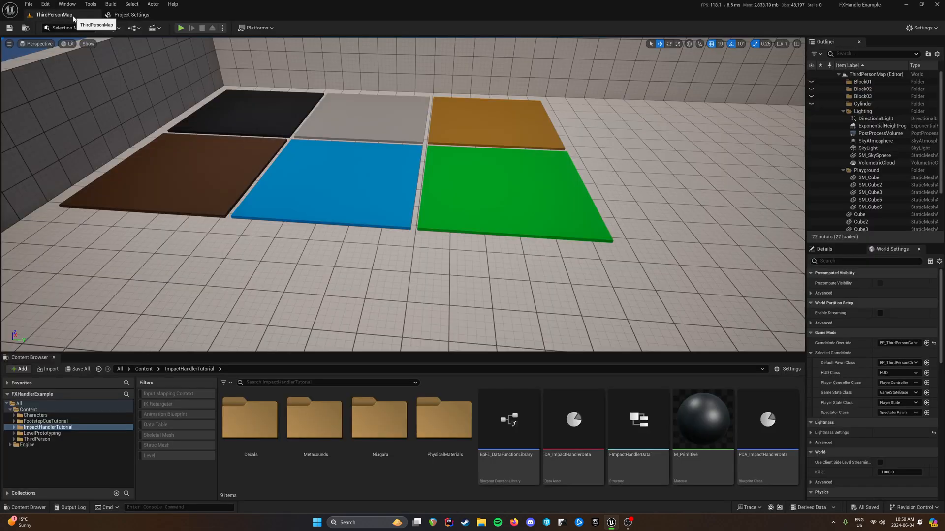
{"action": "left_click", "coordinate": [113, 19]}
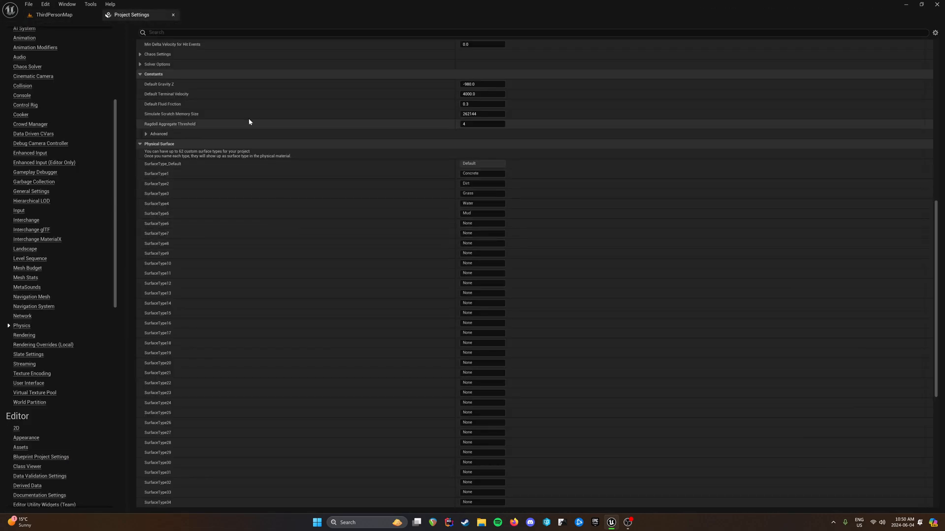
{"action": "left_click", "coordinate": [68, 15]}
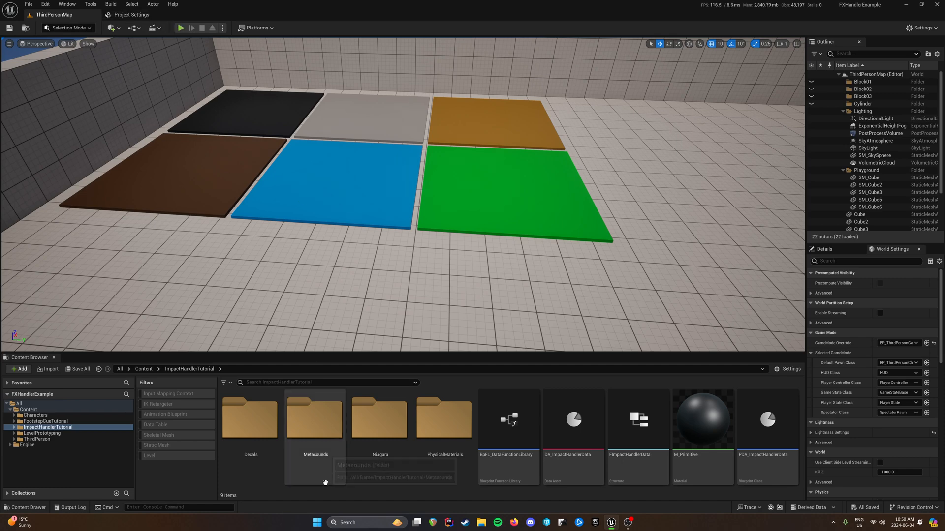
Open the PhysicalMaterials folder and view the Physical Material option among the Physics assets that can be created, without creating one
{"action": "double_click", "coordinate": [444, 419]}
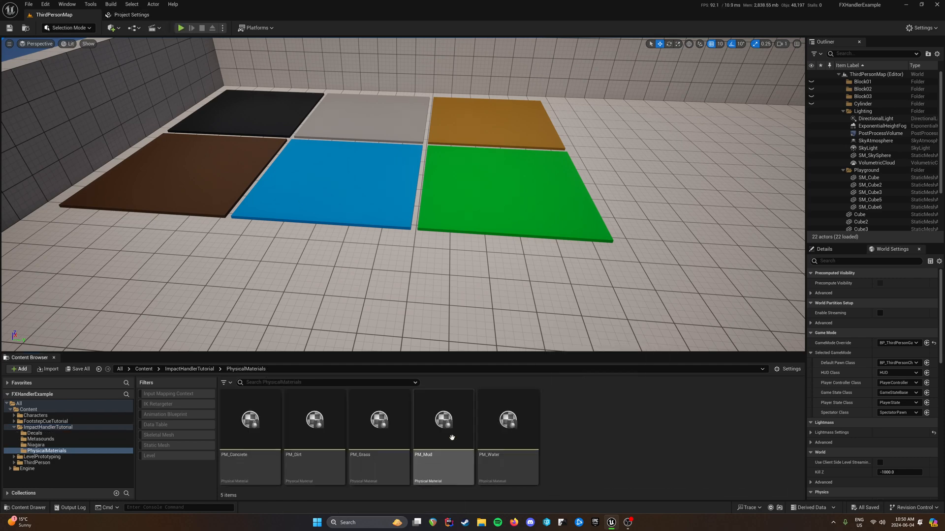
{"action": "right_click", "coordinate": [607, 414]}
{"action": "mouse_move", "coordinate": [640, 371]}
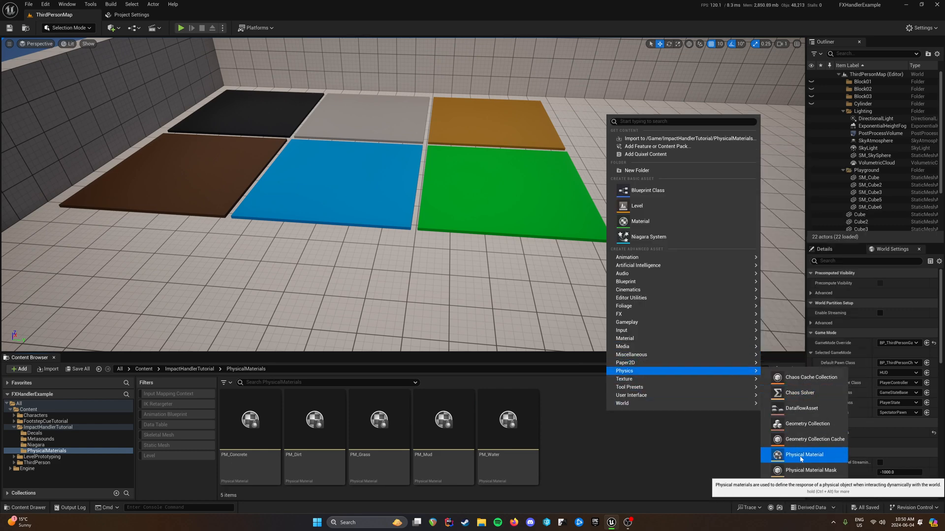
{"action": "left_click", "coordinate": [602, 458]}
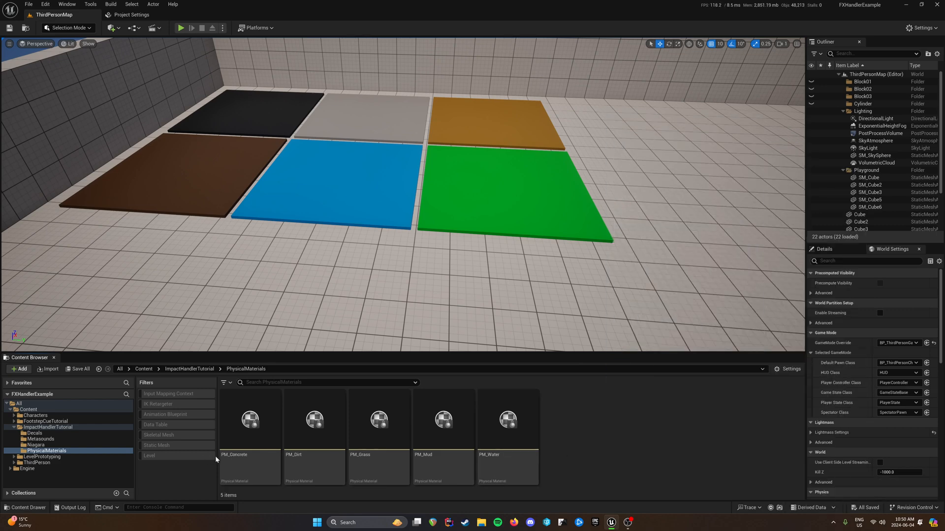
Open the PM_Concrete physical material, view its Surface Type options, and close it without changing anything
{"action": "double_click", "coordinate": [240, 440]}
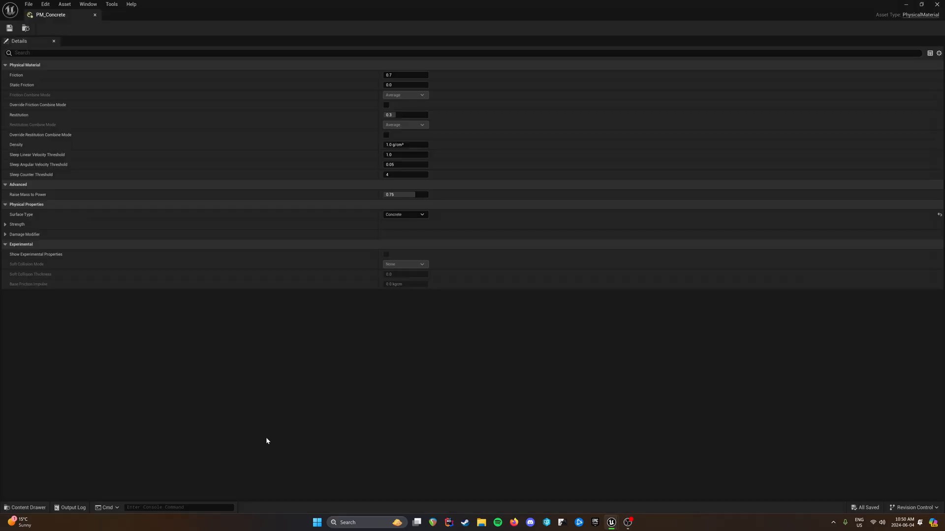
{"action": "left_click", "coordinate": [402, 215]}
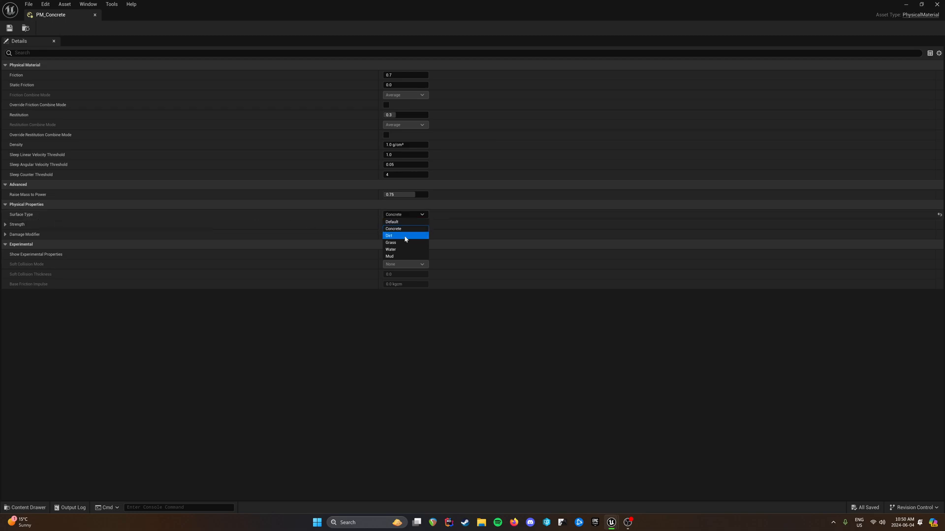
{"action": "left_click", "coordinate": [378, 305]}
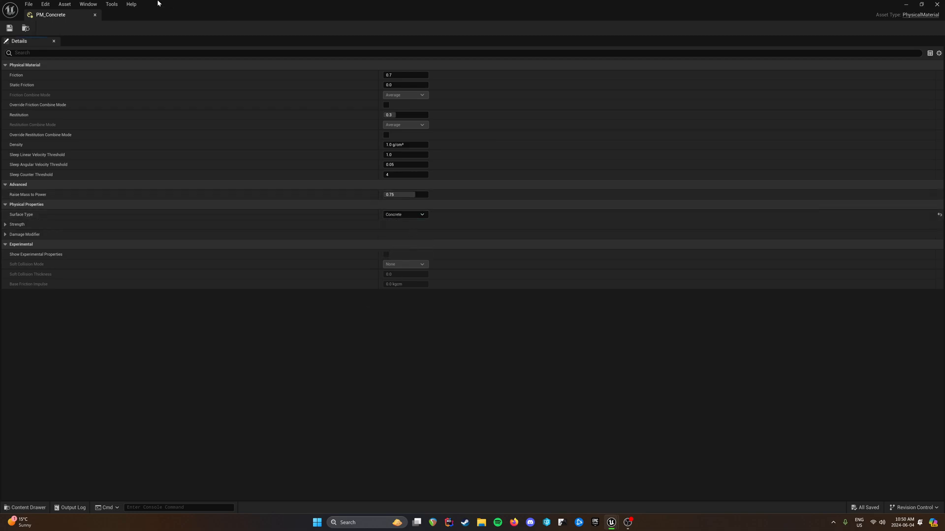
{"action": "left_click", "coordinate": [95, 15]}
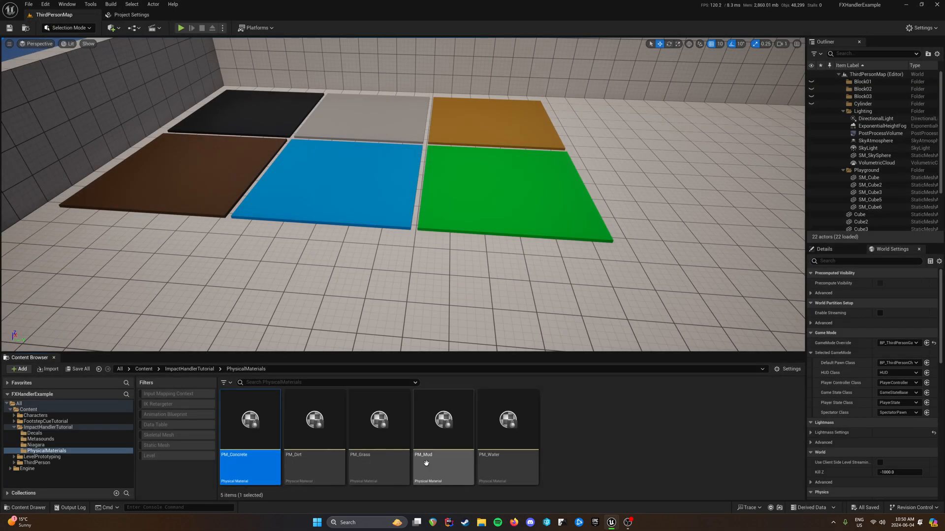
Look through the physical materials in the folder, including PM_Concrete, PM_Dirt, PM_Grass and PM_Mud
{"action": "left_click", "coordinate": [610, 456]}
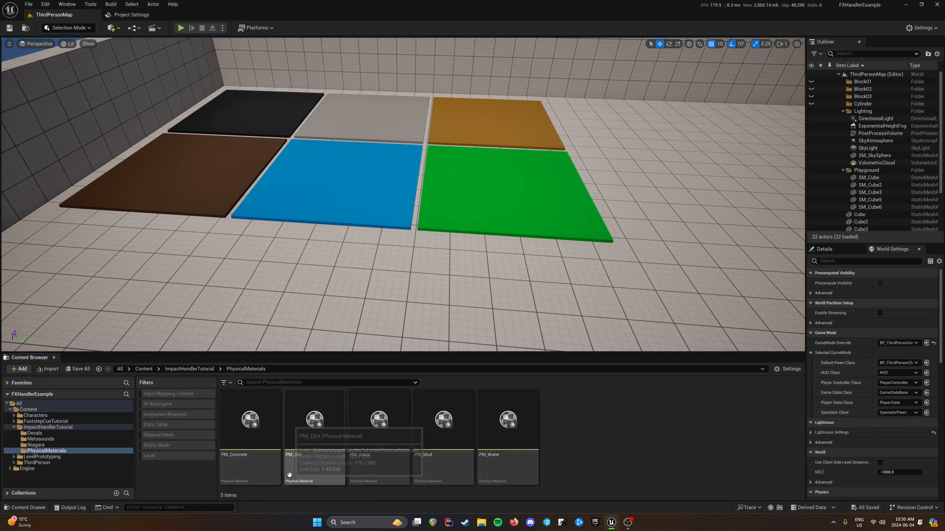
{"action": "left_click", "coordinate": [254, 463]}
{"action": "left_click", "coordinate": [331, 456]}
{"action": "left_click", "coordinate": [400, 463]}
{"action": "left_click", "coordinate": [443, 462]}
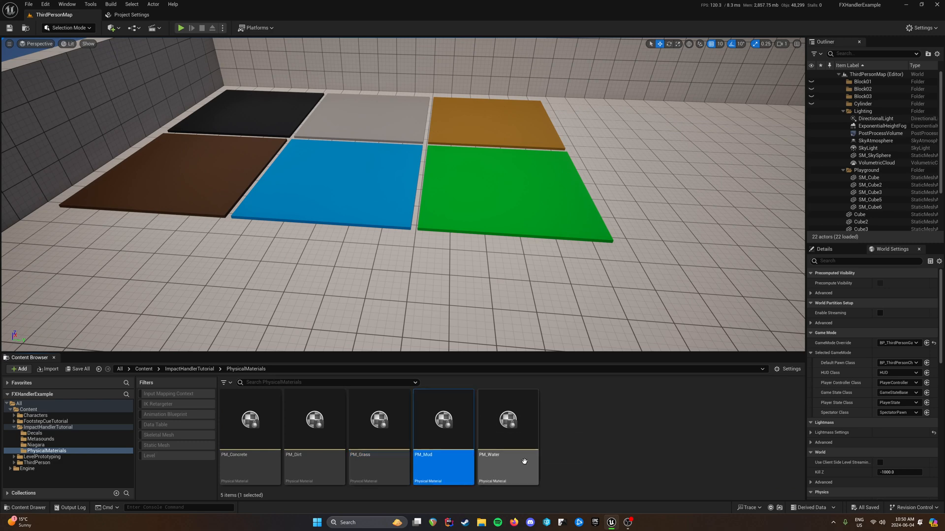
{"action": "left_click", "coordinate": [566, 453]}
Select each of the six coloured floor tiles in the level in turn, from the black one to the green one
{"action": "left_click", "coordinate": [278, 119]}
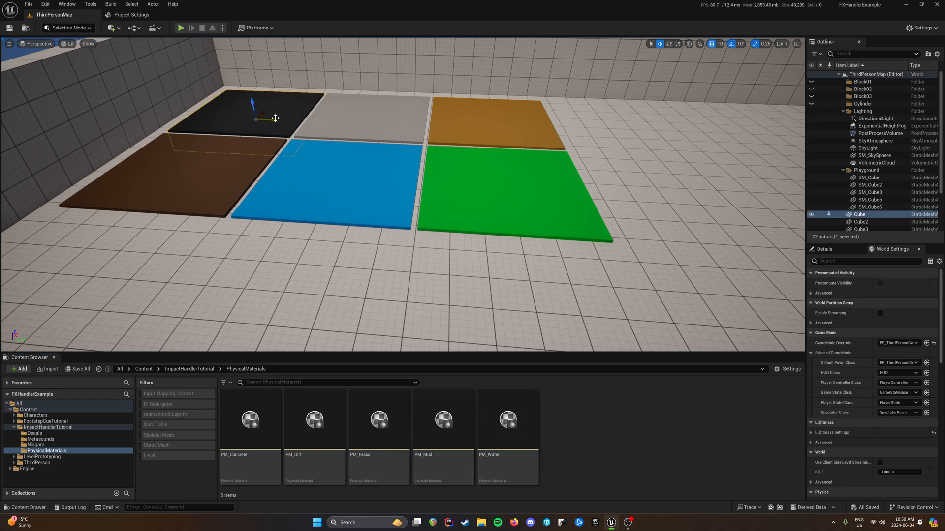
{"action": "left_click", "coordinate": [374, 113]}
{"action": "left_click", "coordinate": [465, 117]}
{"action": "left_click", "coordinate": [195, 166]}
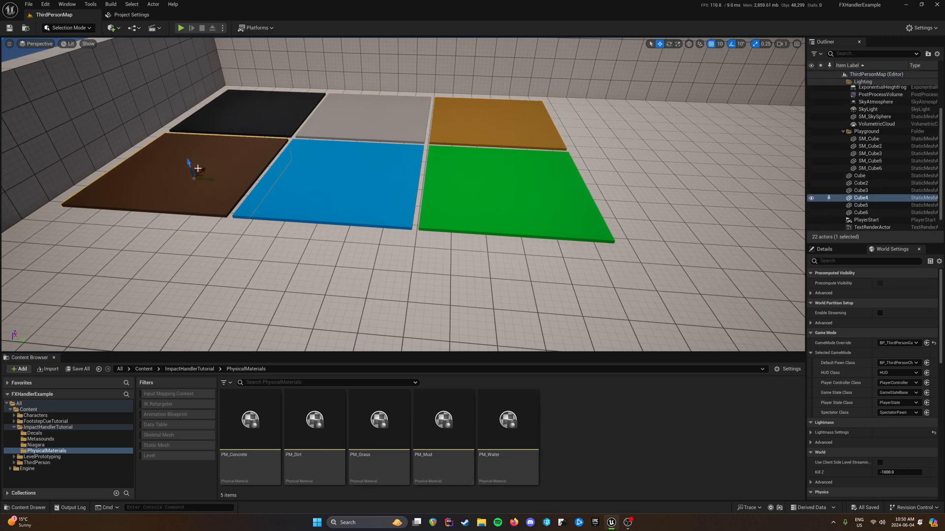
{"action": "left_click", "coordinate": [352, 182]}
{"action": "left_click", "coordinate": [509, 187]}
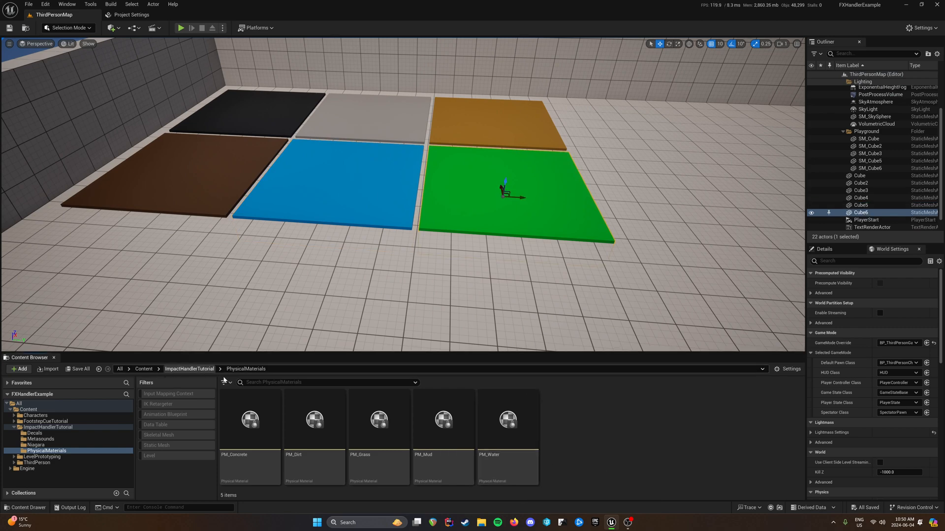
Return to the ImpactHandlerTutorial folder and inspect the Phys Material Override of the black and grey floor tiles
{"action": "left_click", "coordinate": [190, 370]}
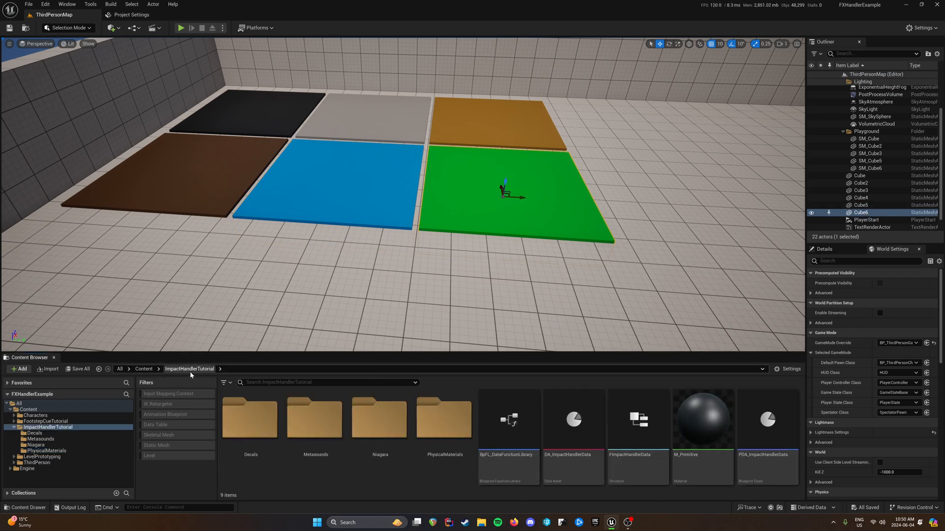
{"action": "left_click", "coordinate": [274, 100]}
{"action": "scroll", "coordinate": [868, 375], "scroll_direction": "down", "scroll_amount": 5}
{"action": "left_click", "coordinate": [831, 249]}
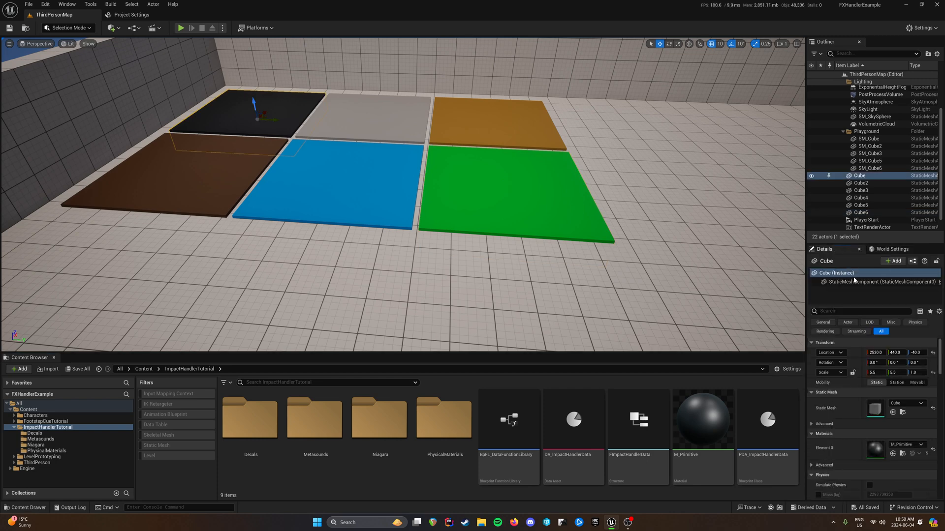
{"action": "scroll", "coordinate": [836, 371], "scroll_direction": "down", "scroll_amount": 5}
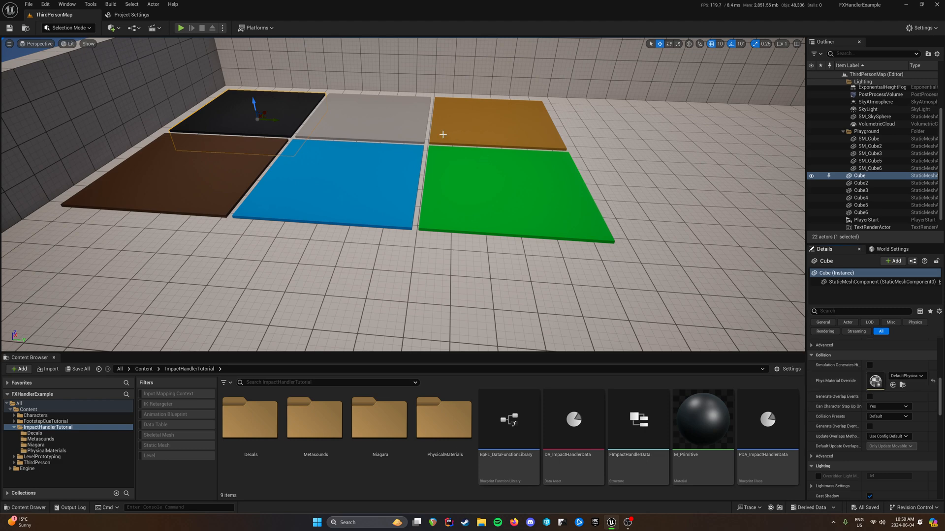
{"action": "left_click", "coordinate": [386, 130]}
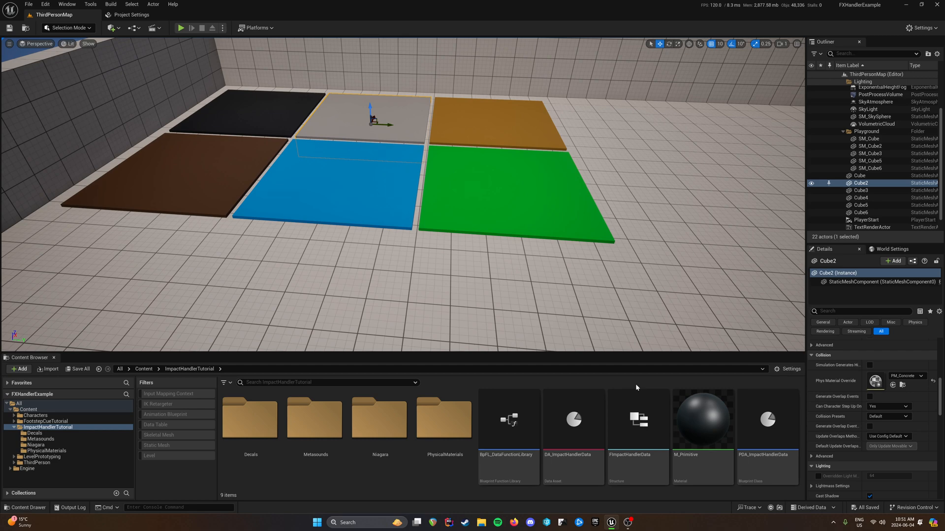
Locate the M_Primitive material and examine the Custom Primitive Data of the grey tile's StaticMeshComponent and of the orange tile
{"action": "mouse_move", "coordinate": [505, 403]}
{"action": "left_click", "coordinate": [443, 434]}
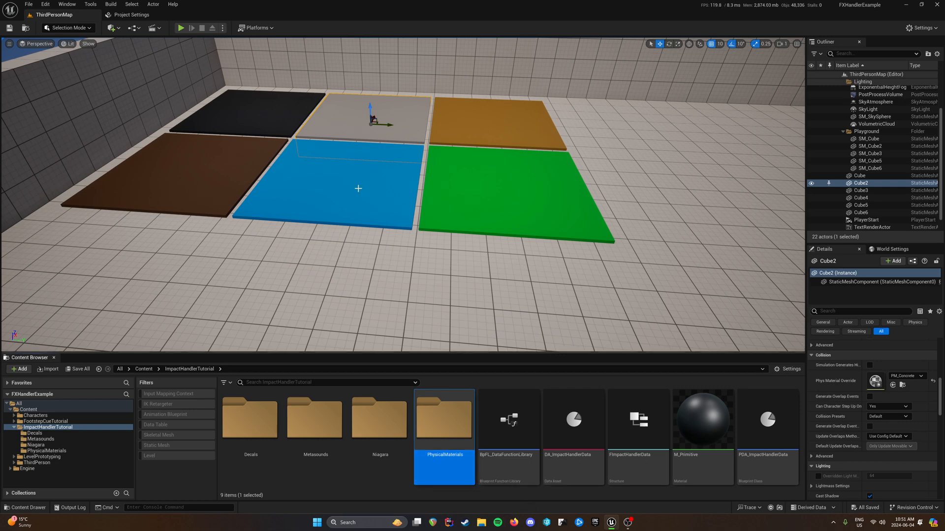
{"action": "left_click", "coordinate": [691, 441]}
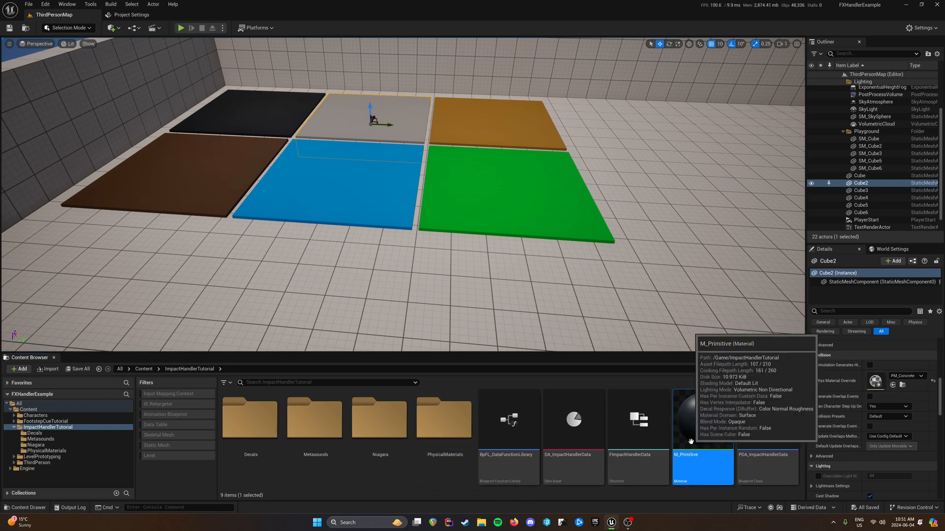
{"action": "left_click", "coordinate": [866, 282]}
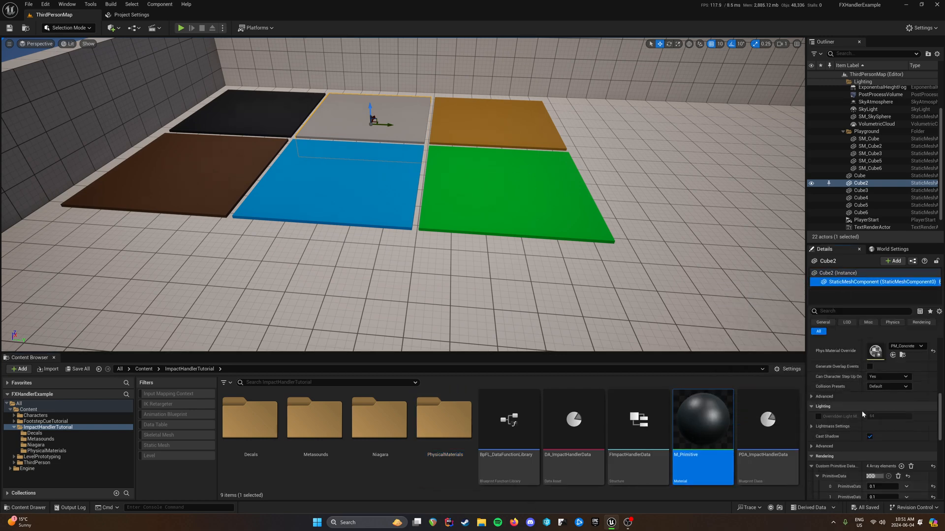
{"action": "scroll", "coordinate": [861, 411], "scroll_direction": "down", "scroll_amount": 5}
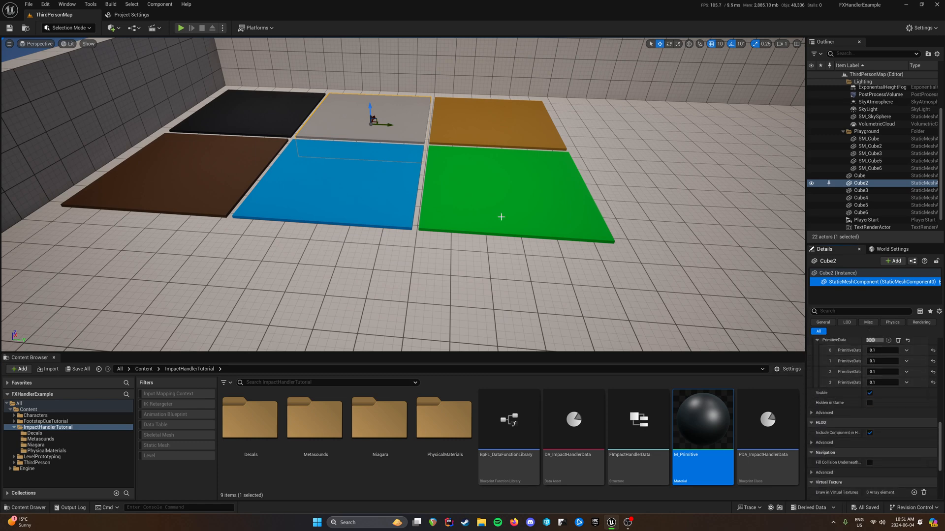
{"action": "left_click", "coordinate": [494, 123]}
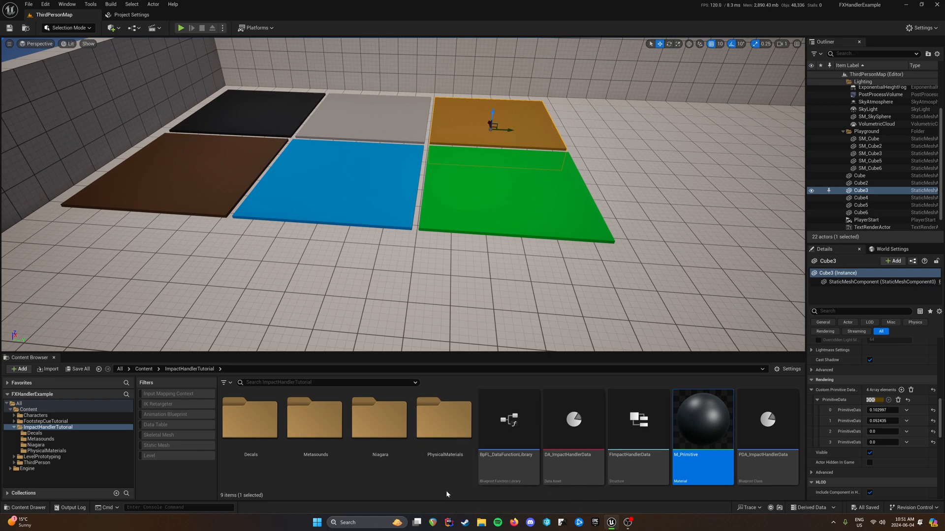
Open the FImpactHandlerData structure, dock it alongside the level and project settings, and review its variables
{"action": "double_click", "coordinate": [632, 449]}
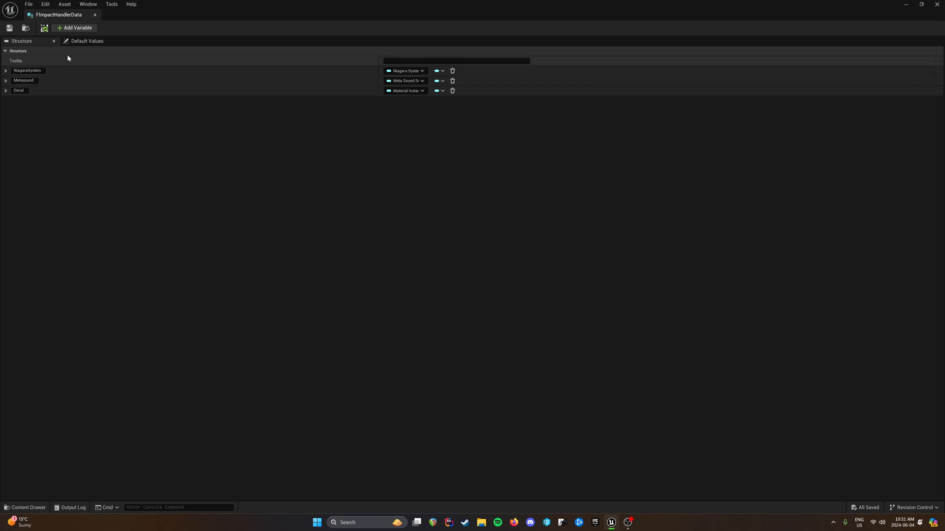
{"action": "left_click_drag", "start_coordinate": [69, 15], "coordinate": [220, 19]}
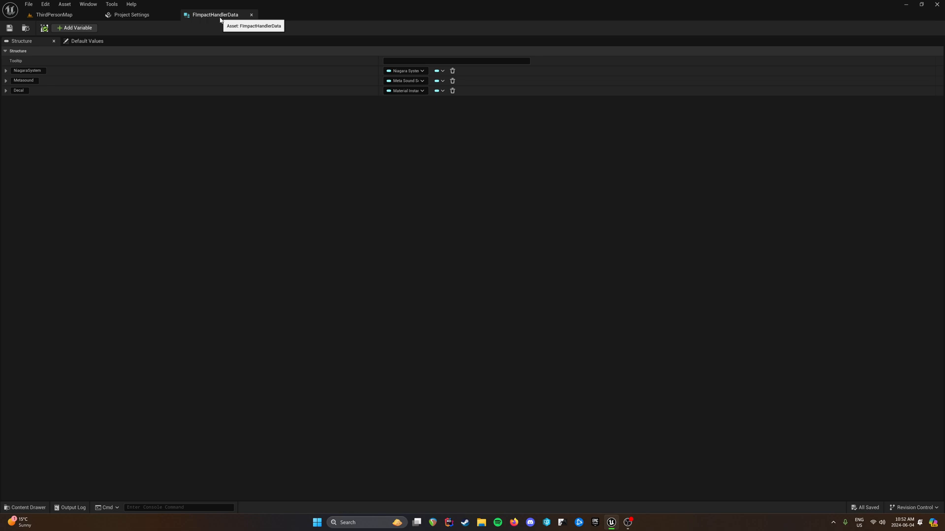
{"action": "left_click", "coordinate": [54, 15]}
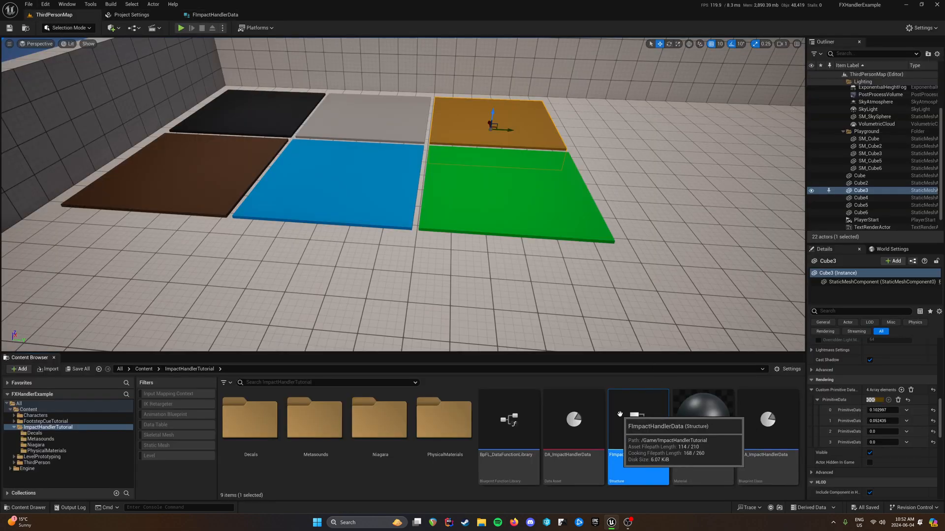
{"action": "left_click", "coordinate": [215, 14]}
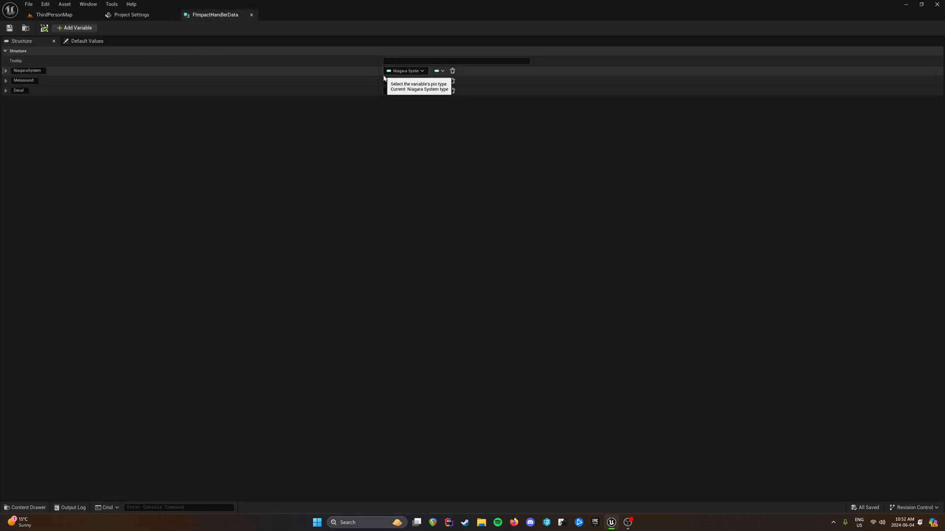
View the type and reference options of the NiagaraSystem variable, then close the FImpactHandlerData structure and return to the level
{"action": "left_click", "coordinate": [332, 73]}
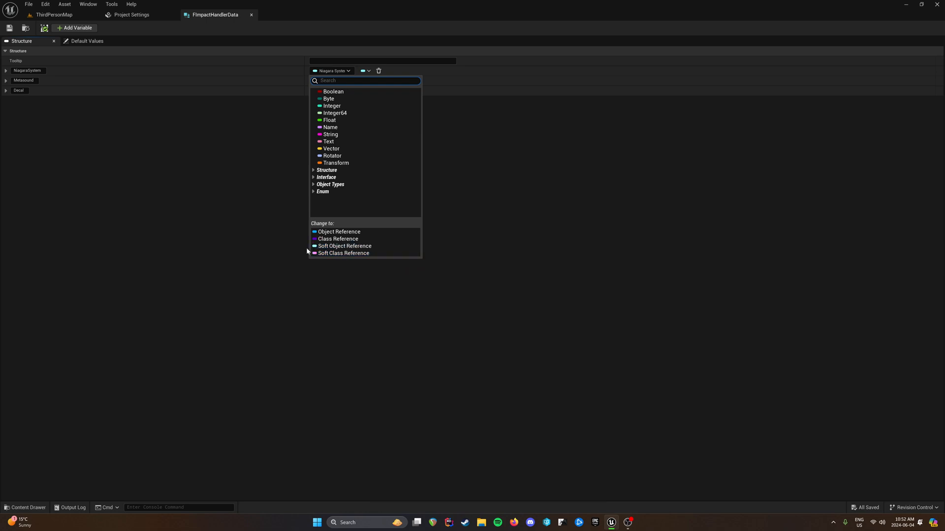
{"action": "left_click", "coordinate": [250, 221]}
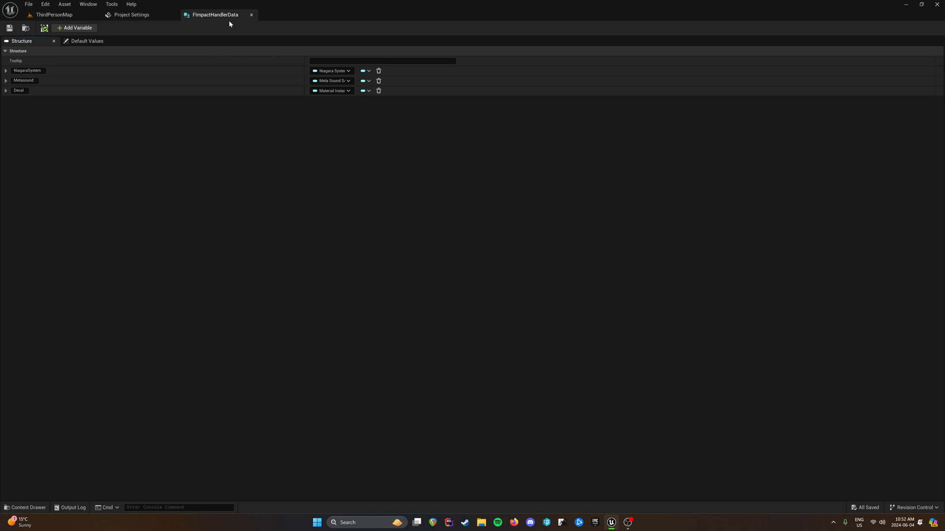
{"action": "left_click", "coordinate": [251, 14]}
{"action": "left_click", "coordinate": [54, 15]}
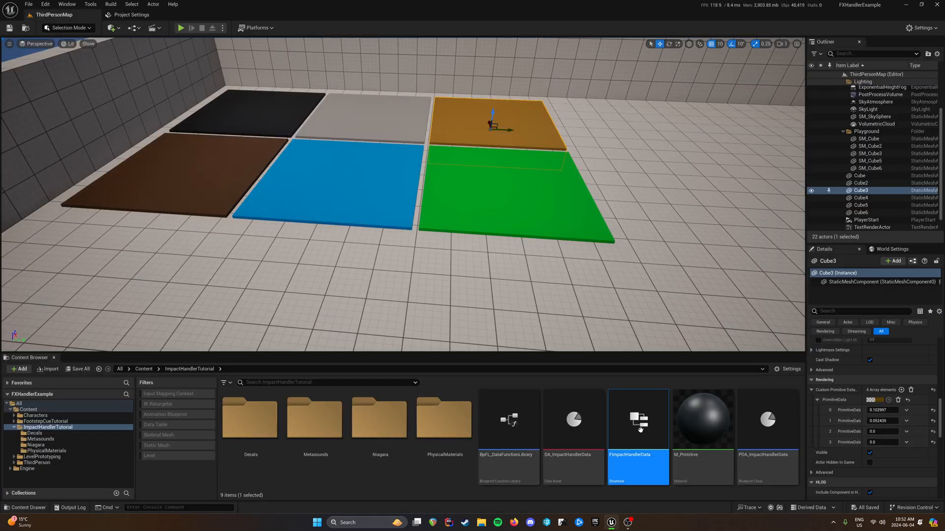
Enlarge the Content Browser and view the Blueprint asset types that can be created in the ImpactHandlerTutorial folder
{"action": "left_click_drag", "start_coordinate": [665, 353], "coordinate": [665, 274]}
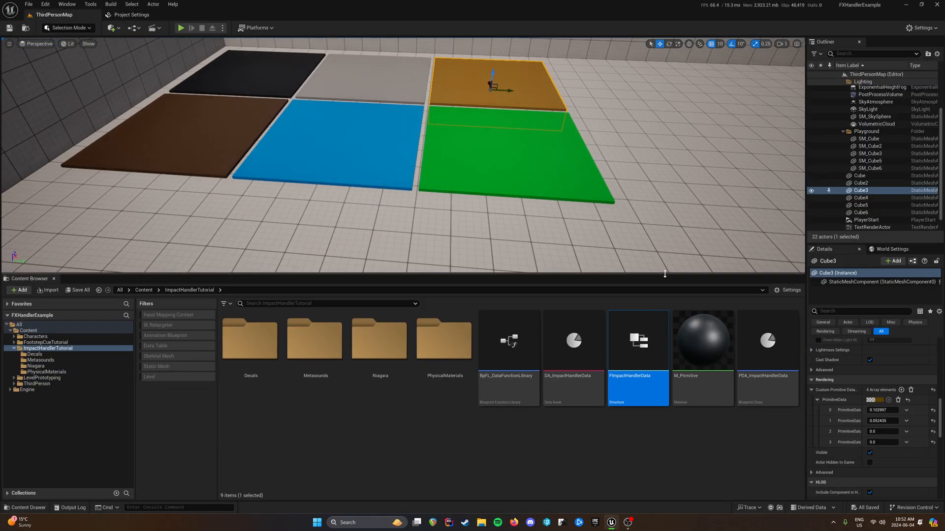
{"action": "right_click", "coordinate": [604, 452]}
{"action": "mouse_move", "coordinate": [637, 327]}
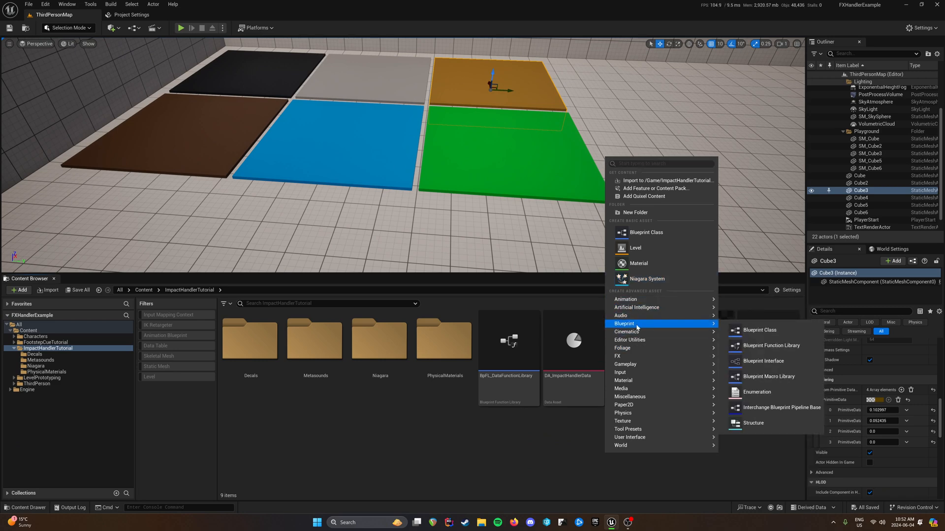
{"action": "left_click", "coordinate": [716, 468]}
{"action": "right_click", "coordinate": [658, 441]}
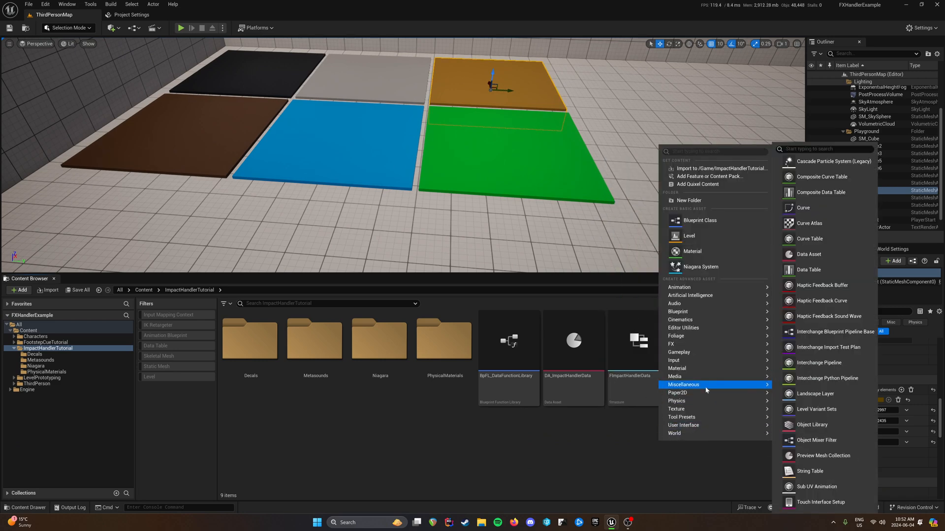
{"action": "left_click", "coordinate": [699, 221]}
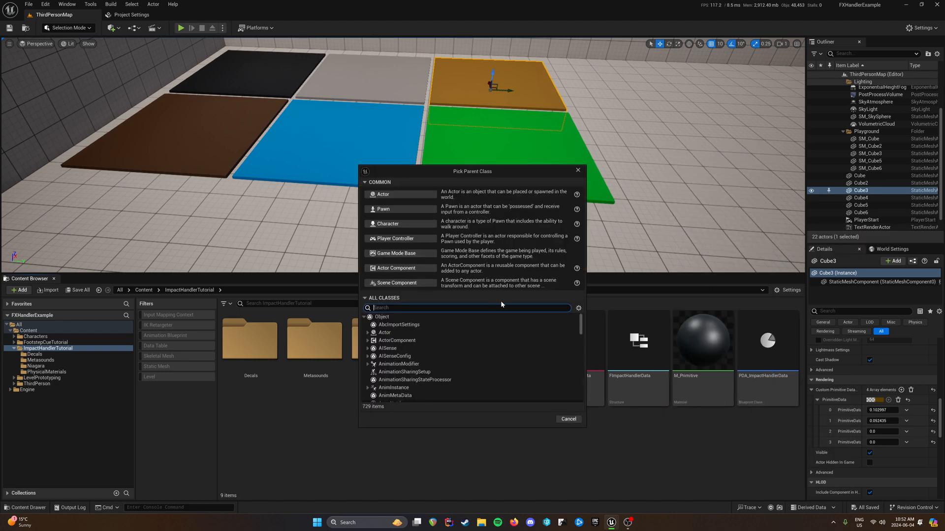
{"action": "type", "text": "pri"}
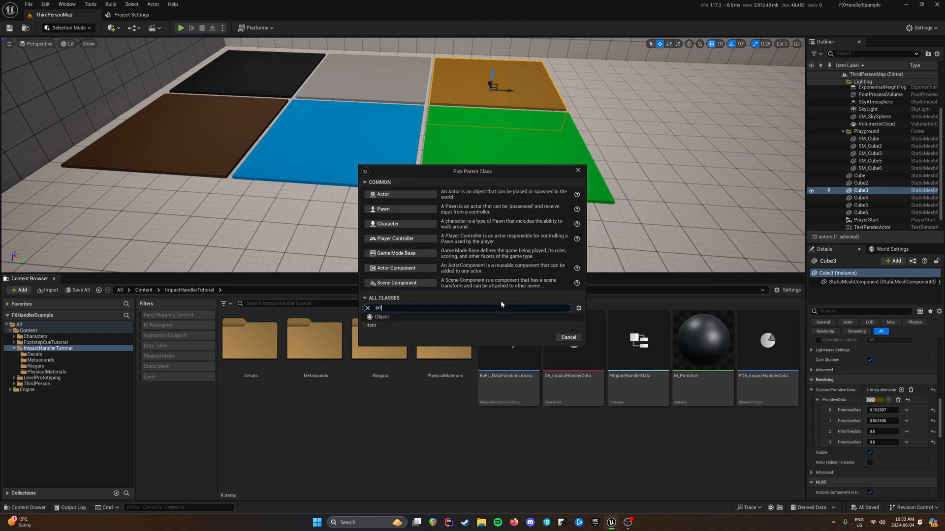
{"action": "type", "text": "mary dat"}
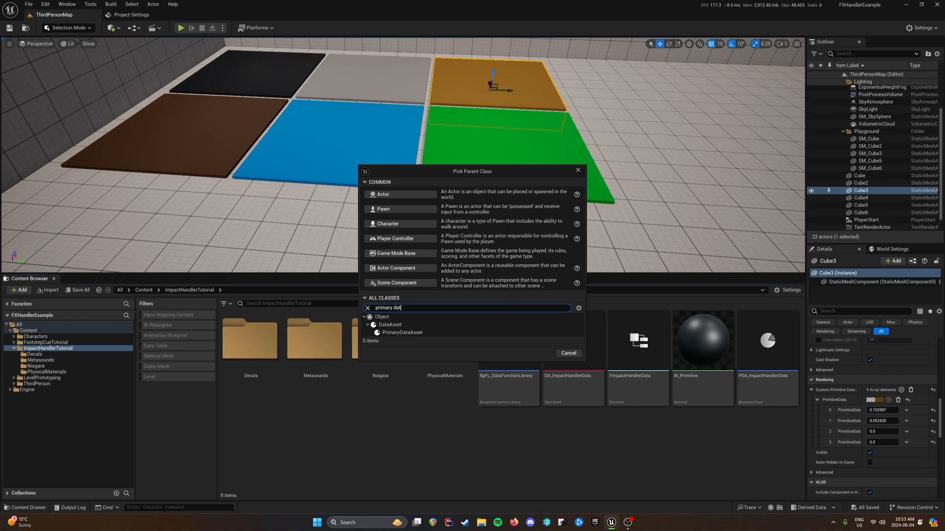
{"action": "left_click", "coordinate": [402, 333]}
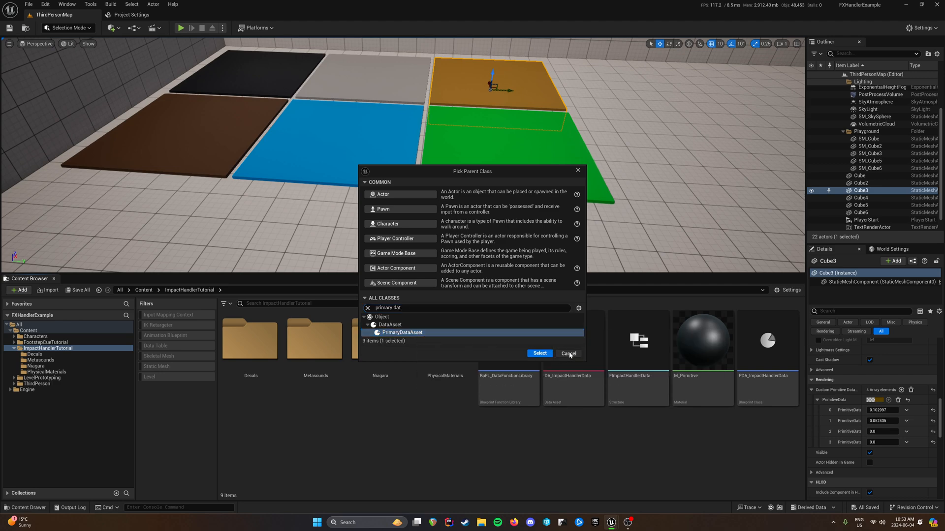
{"action": "left_click", "coordinate": [568, 354]}
Open the PDA_ImpactHandlerData blueprint for a brief look, close it and return to the level
{"action": "double_click", "coordinate": [767, 344]}
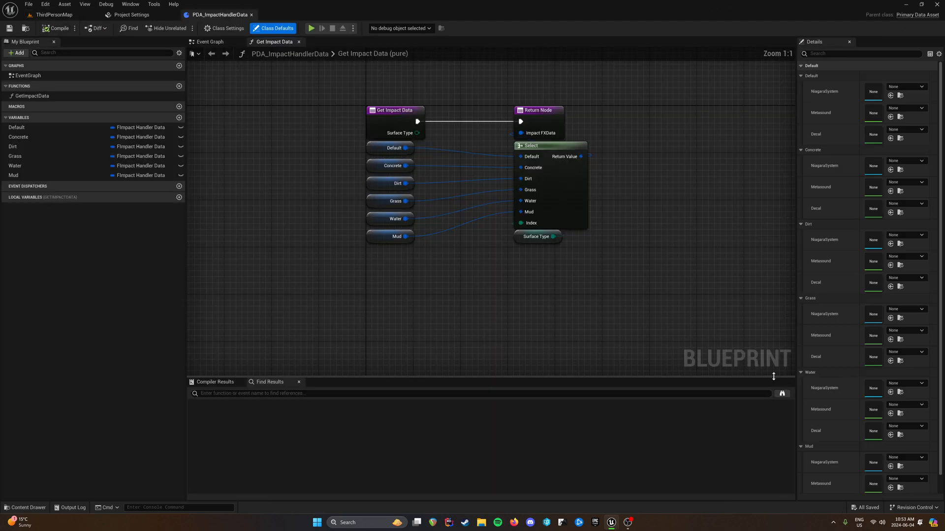
{"action": "left_click", "coordinate": [252, 16]}
{"action": "left_click", "coordinate": [54, 15]}
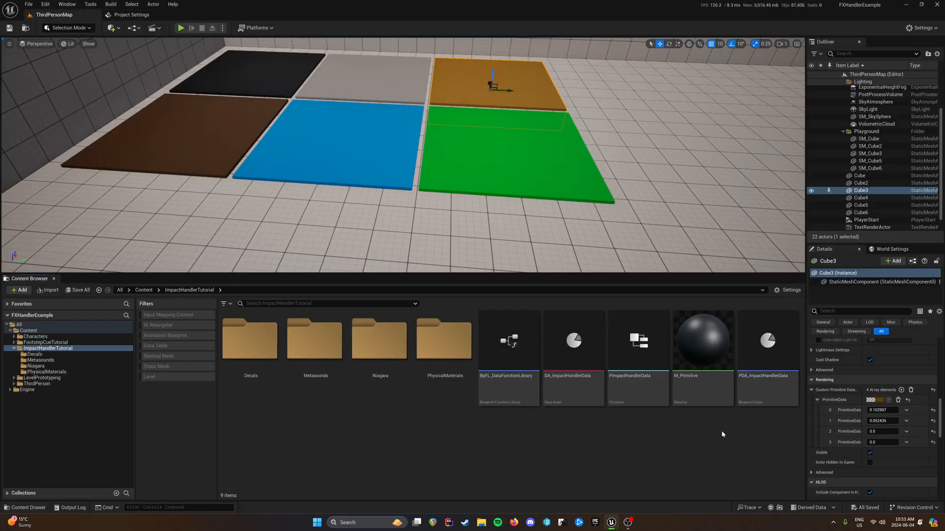
Create a Blueprint Class with PrimaryDataAsset as its parent, and open its empty editor for a look before closing it
{"action": "right_click", "coordinate": [709, 440]}
{"action": "left_click", "coordinate": [748, 214]}
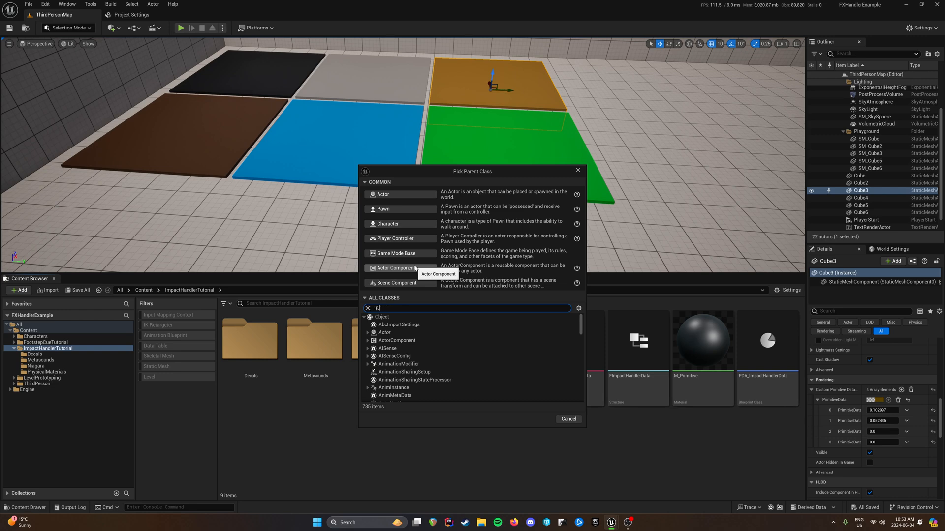
{"action": "type", "text": "primar"}
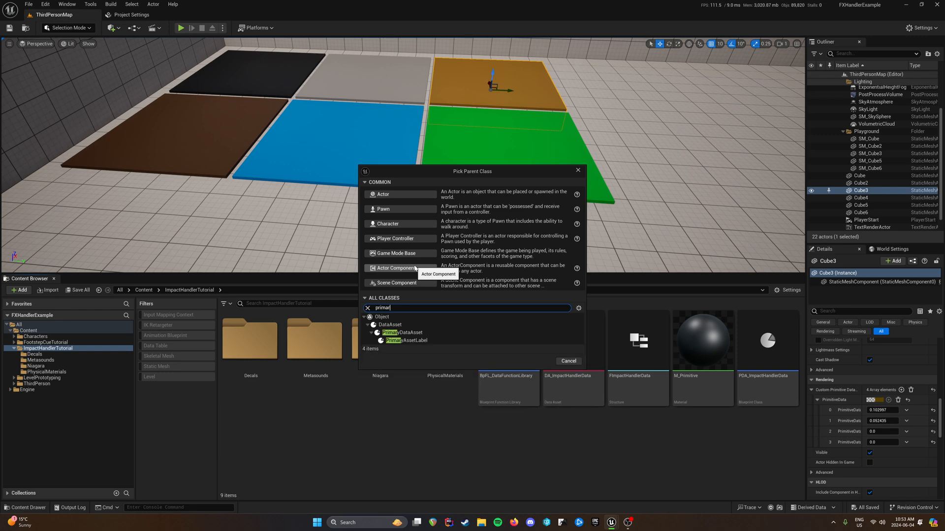
{"action": "left_click", "coordinate": [404, 333]}
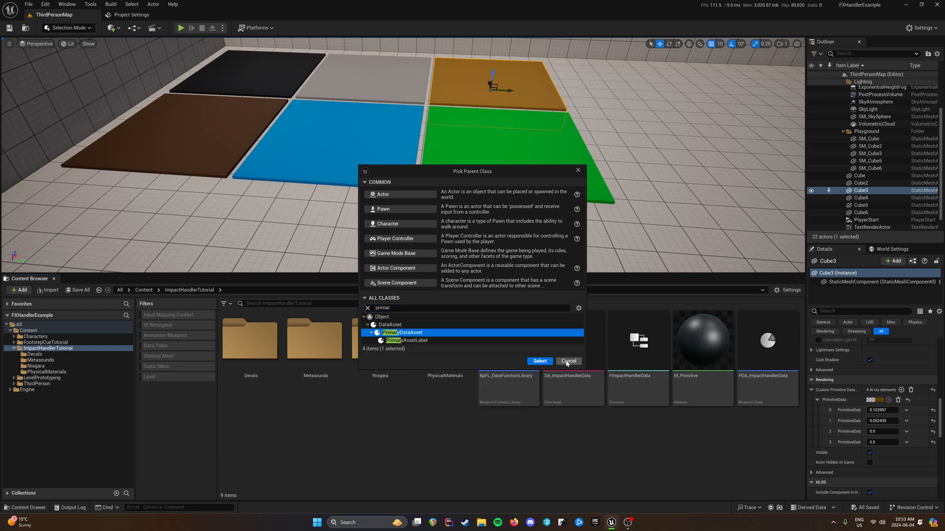
{"action": "left_click", "coordinate": [540, 361]}
{"action": "double_click", "coordinate": [253, 436]}
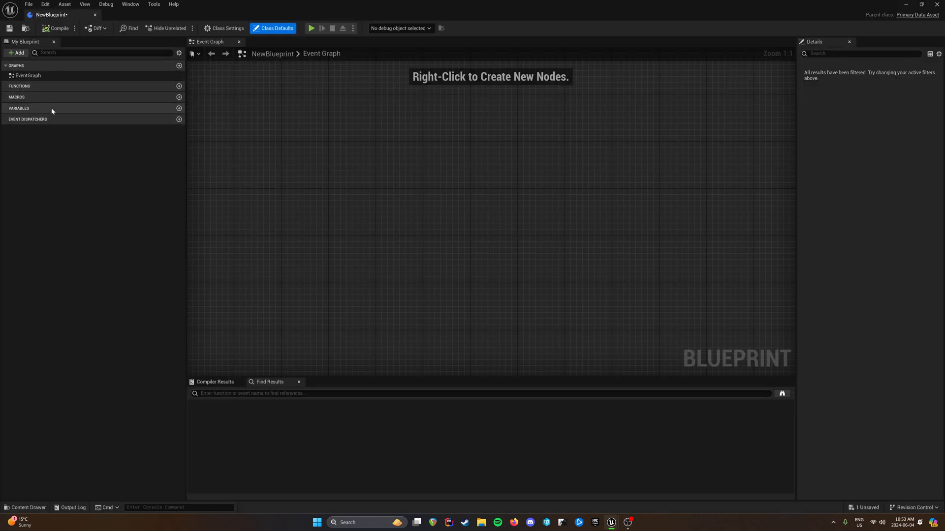
{"action": "left_click", "coordinate": [95, 15]}
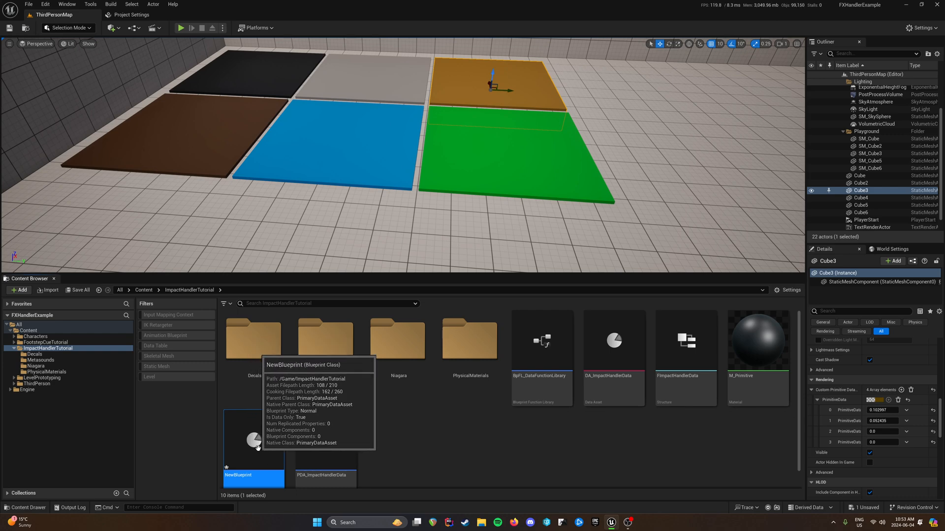
Delete the NewBlueprint asset from the ImpactHandlerTutorial folder
{"action": "left_click", "coordinate": [619, 348]}
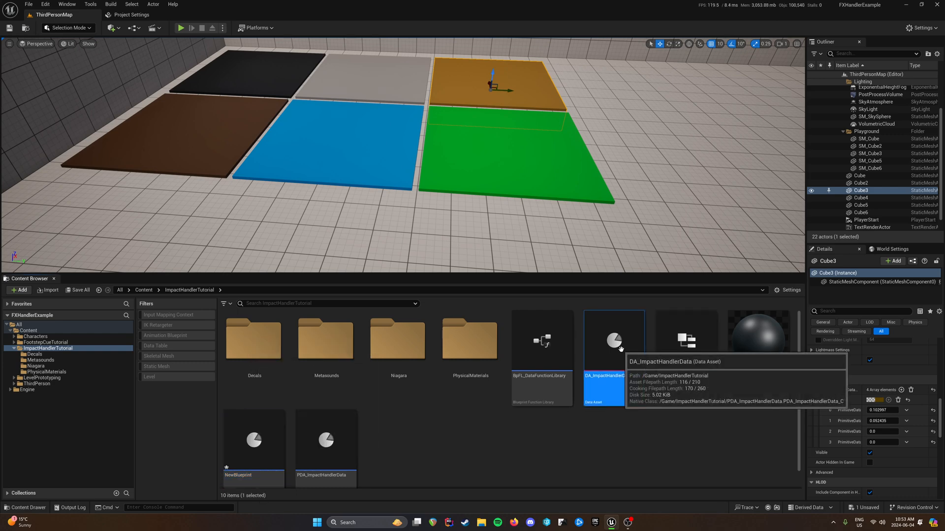
{"action": "right_click", "coordinate": [255, 442]}
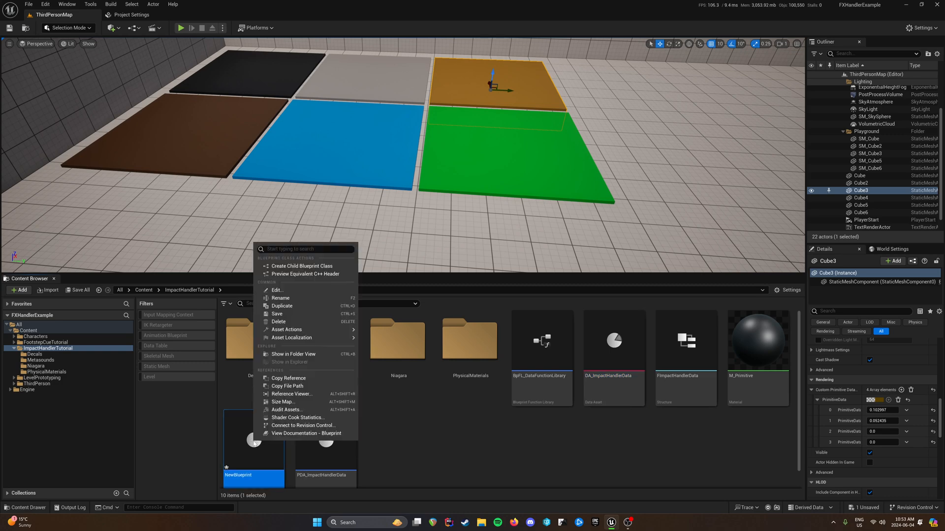
{"action": "left_click", "coordinate": [278, 322]}
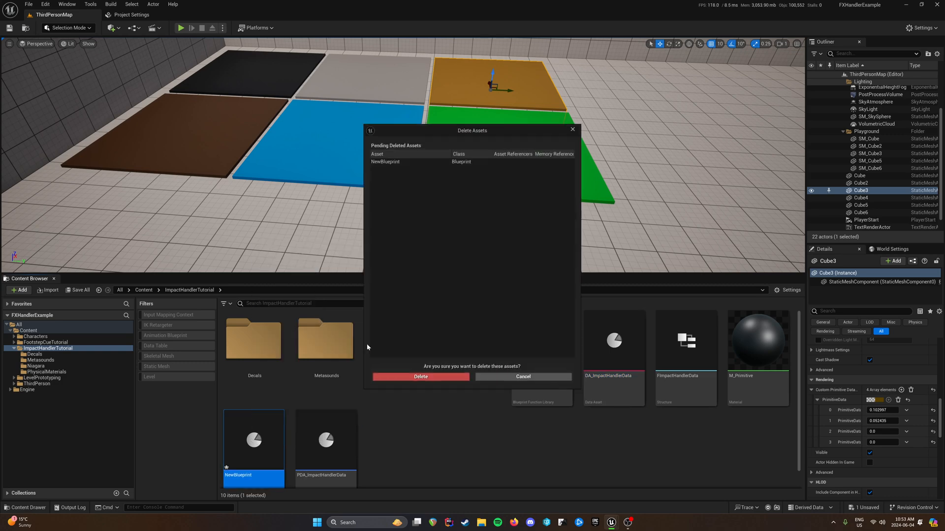
{"action": "left_click", "coordinate": [433, 381]}
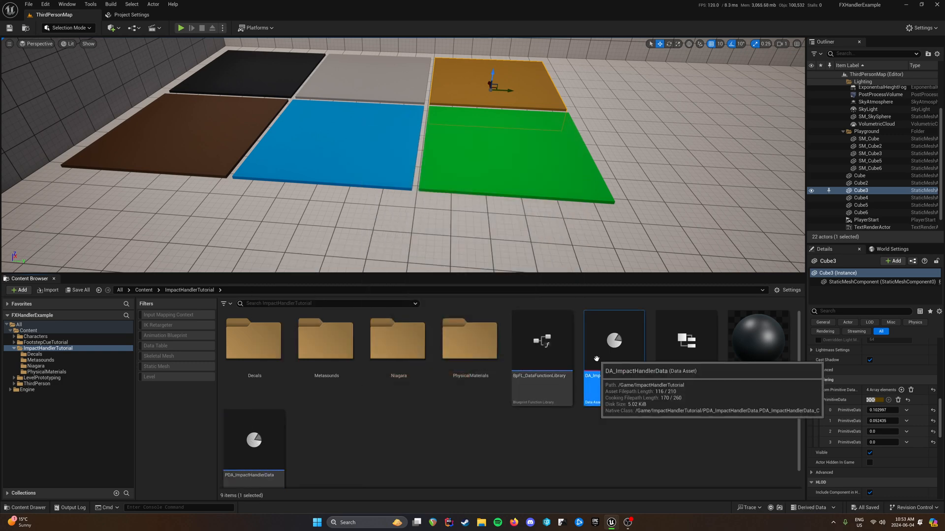
Open PDA_ImpactHandlerData and review its GetImpactData function and the details of its Default and Dirt variables
{"action": "double_click", "coordinate": [253, 443]}
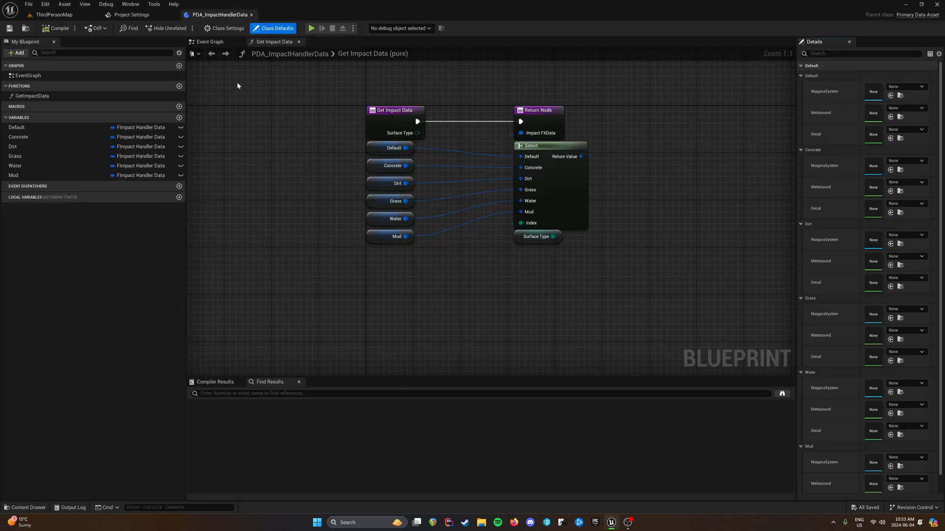
{"action": "left_click", "coordinate": [32, 96]}
{"action": "left_click", "coordinate": [23, 130]}
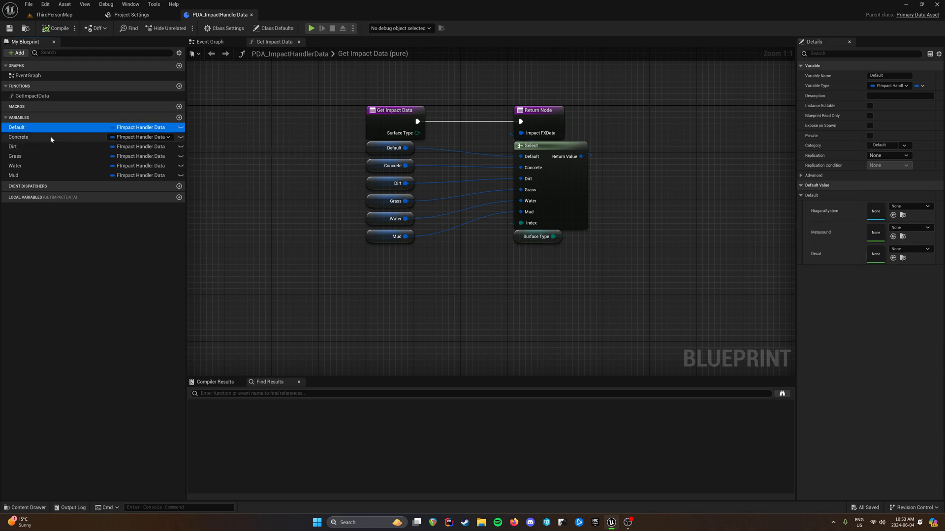
{"action": "left_click", "coordinate": [20, 147]}
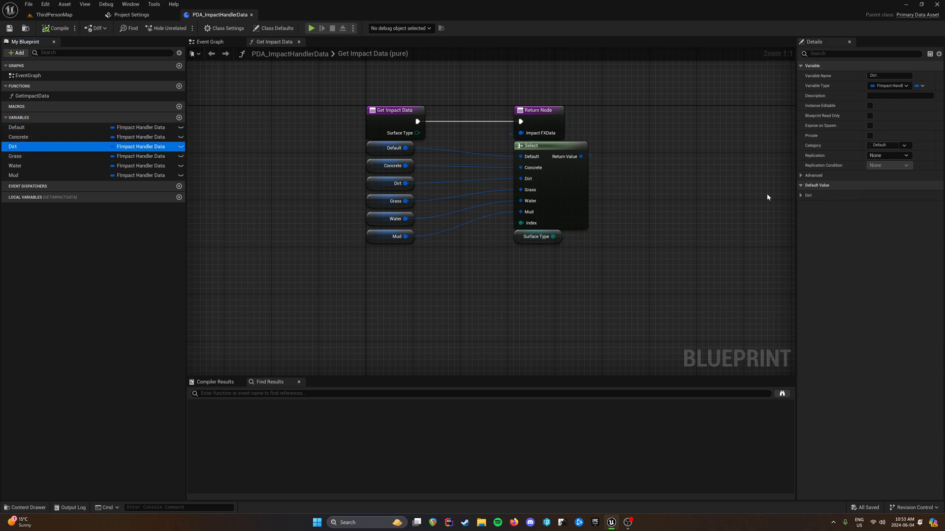
{"action": "left_click", "coordinate": [30, 128]}
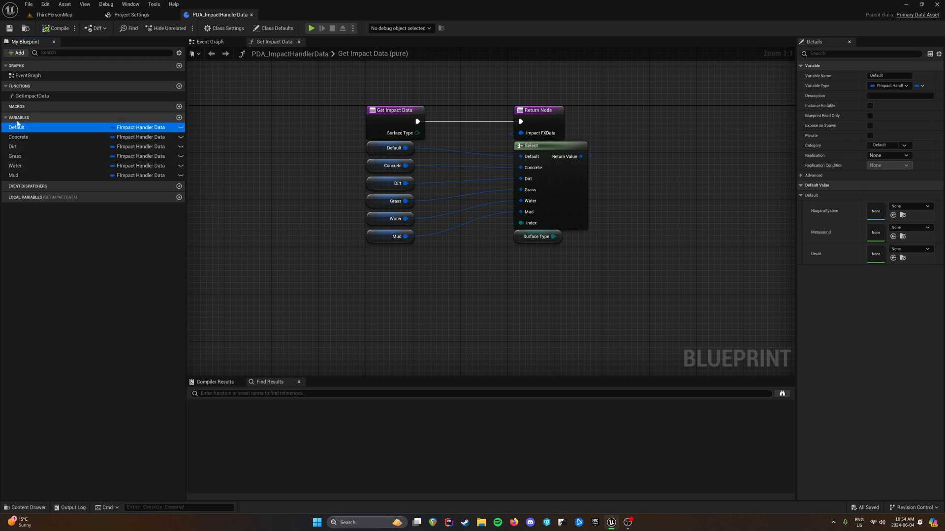
Open the GetImpactData function and examine the inputs and outputs of its entry and return nodes, along with its Select node
{"action": "double_click", "coordinate": [34, 96]}
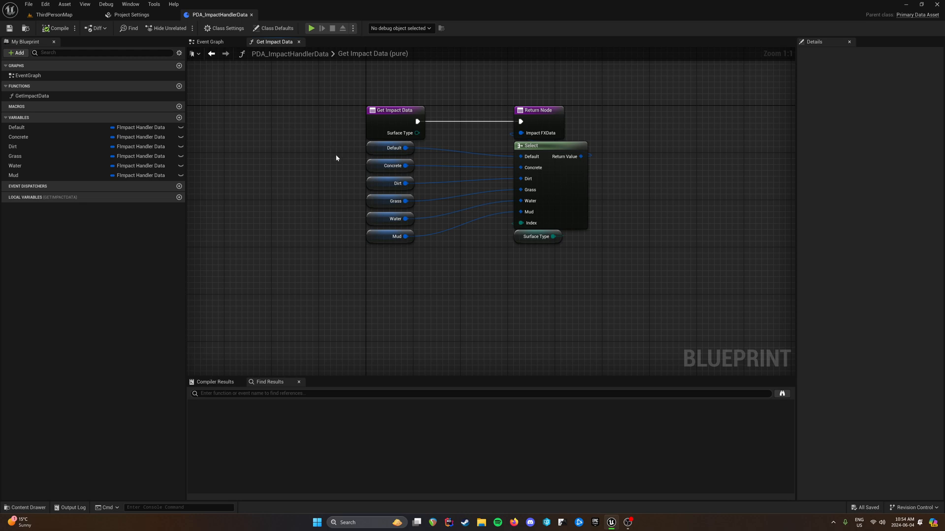
{"action": "left_click", "coordinate": [397, 117]}
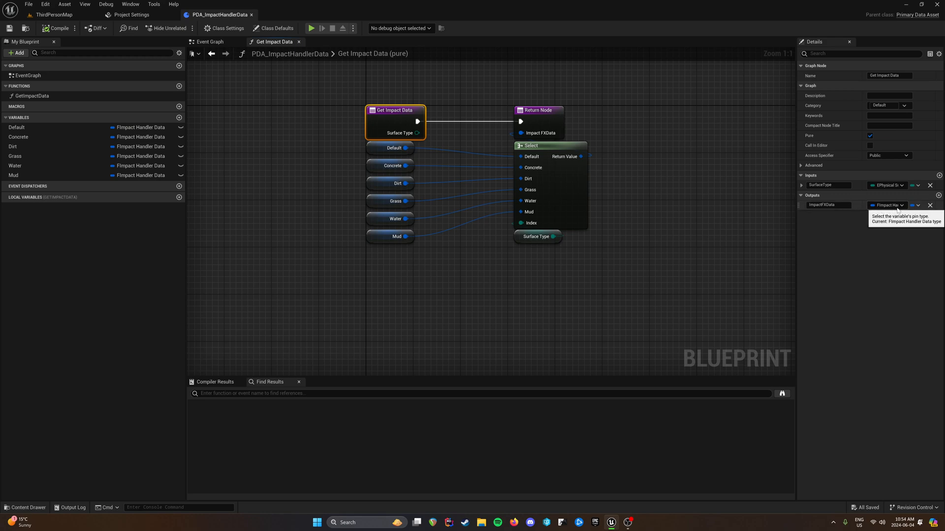
{"action": "left_click", "coordinate": [551, 121]}
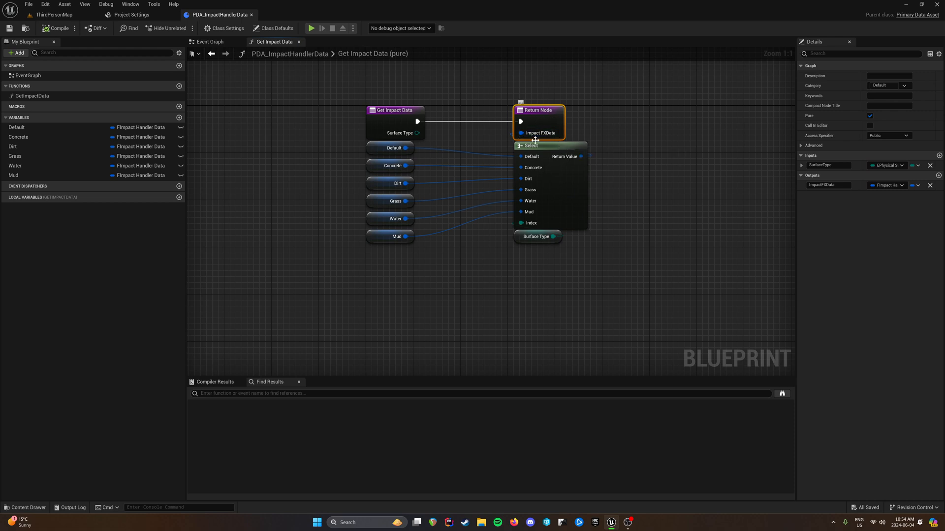
{"action": "left_click", "coordinate": [566, 190]}
{"action": "left_click", "coordinate": [472, 281]}
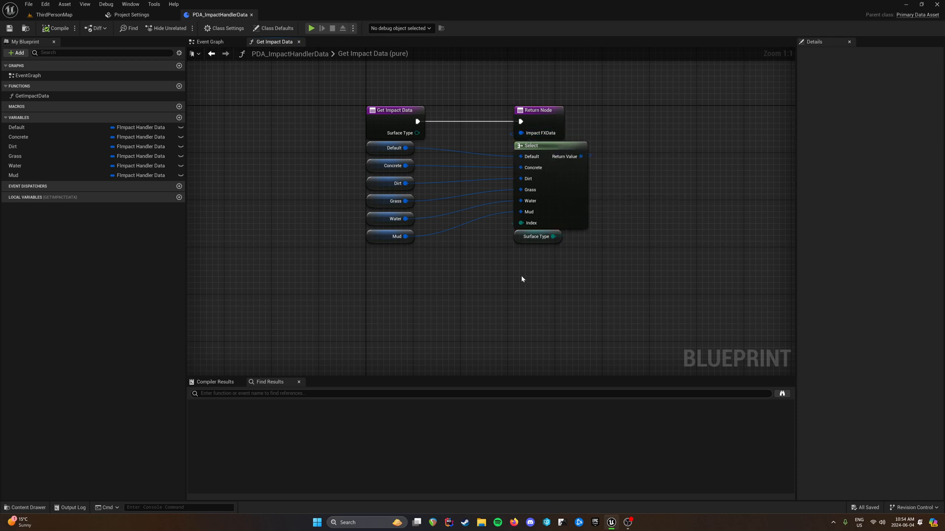
{"action": "right_click", "coordinate": [495, 284]}
{"action": "left_click", "coordinate": [522, 258]}
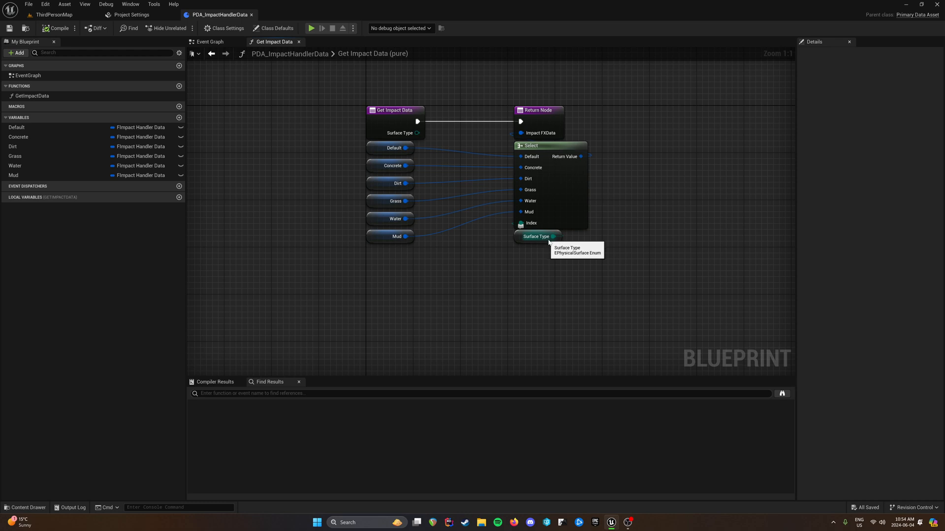
{"action": "left_click_drag", "start_coordinate": [553, 237], "coordinate": [567, 305]}
{"action": "type", "text": "se"}
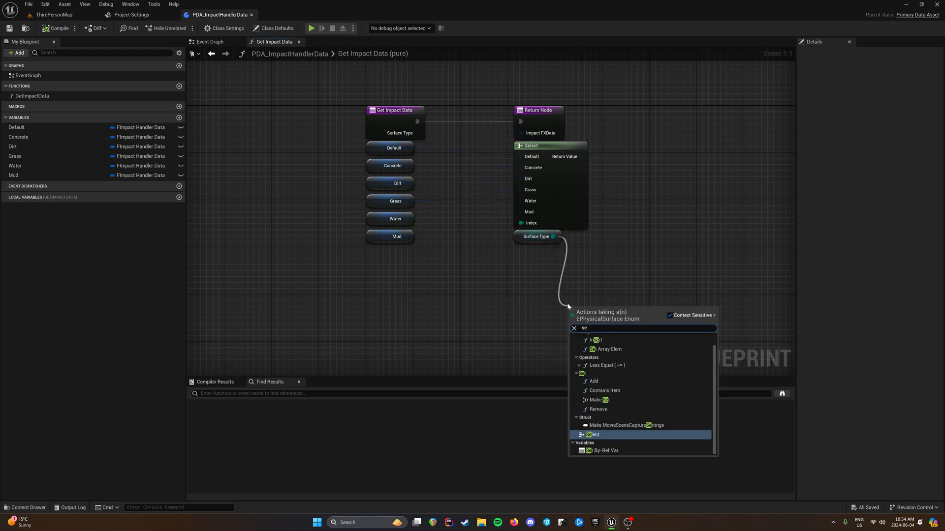
{"action": "type", "text": "le"}
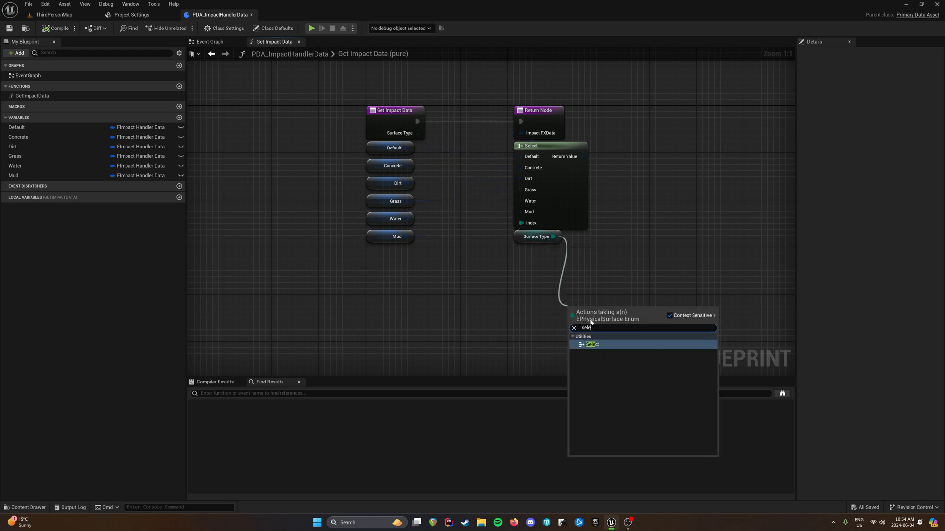
Add a second Surface Type getter in empty space below the existing nodes of the Get Impact Data graph
{"action": "right_click", "coordinate": [504, 323]}
{"action": "type", "text": "se"}
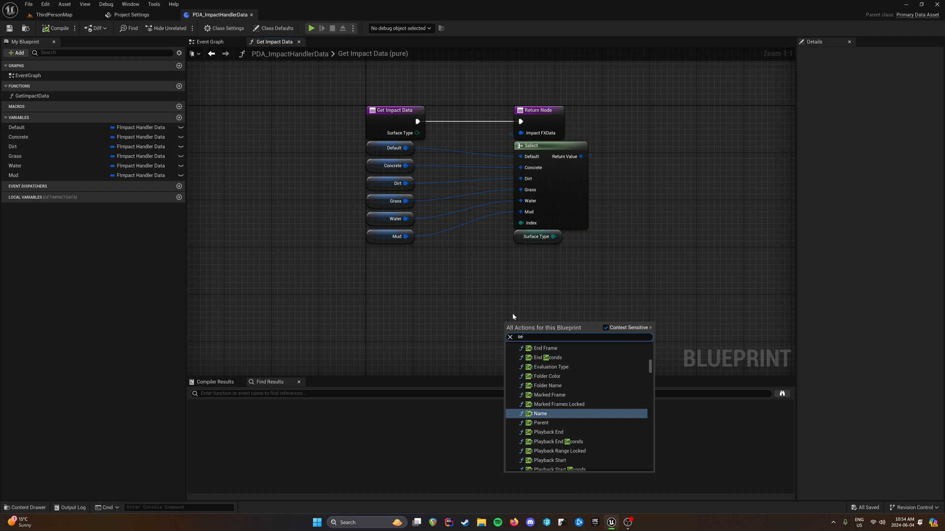
{"action": "key", "text": "BackSpace"}
{"action": "key", "text": "BackSpace"}
{"action": "type", "text": "surface"}
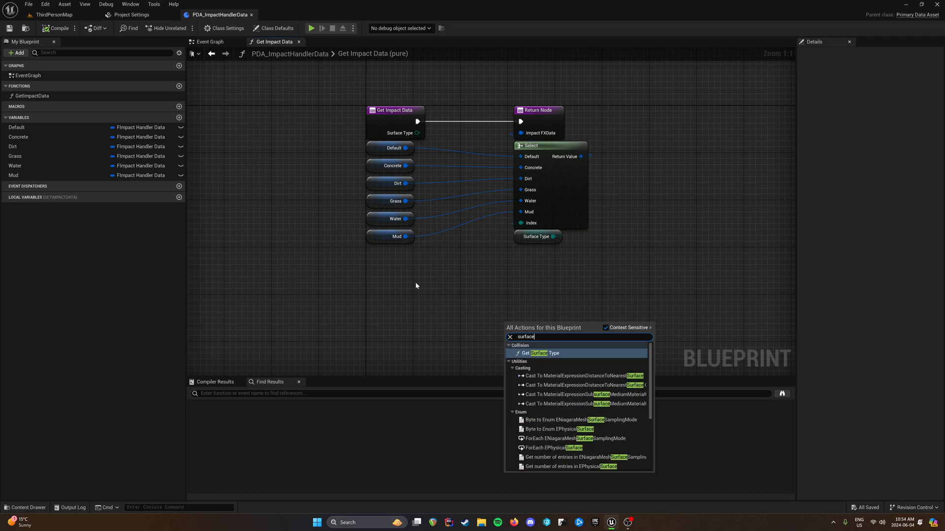
{"action": "scroll", "coordinate": [468, 177], "scroll_direction": "down", "scroll_amount": 3}
{"action": "scroll", "coordinate": [565, 418], "scroll_direction": "down", "scroll_amount": 3}
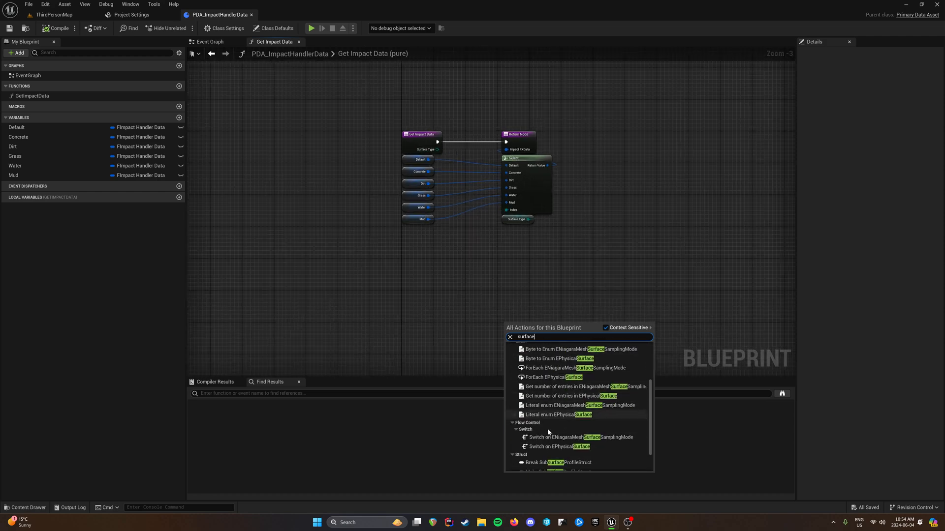
{"action": "left_click", "coordinate": [542, 467]}
{"action": "scroll", "coordinate": [507, 217], "scroll_direction": "up", "scroll_amount": 3}
{"action": "right_click_drag", "start_coordinate": [506, 217], "coordinate": [531, 243]}
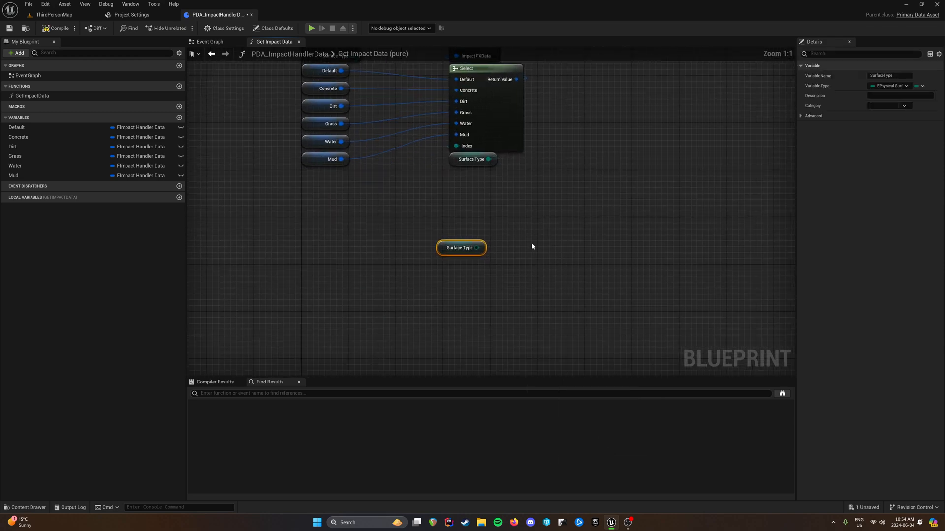
Add a Select node with its Index driven by the new Surface Type getter
{"action": "left_click_drag", "start_coordinate": [478, 248], "coordinate": [524, 218]}
{"action": "type", "text": "select"}
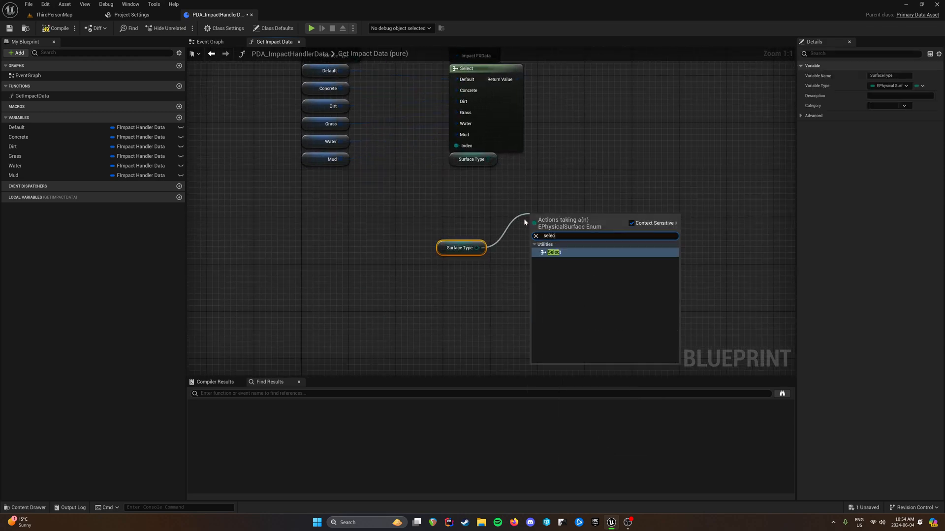
{"action": "key", "text": "Return"}
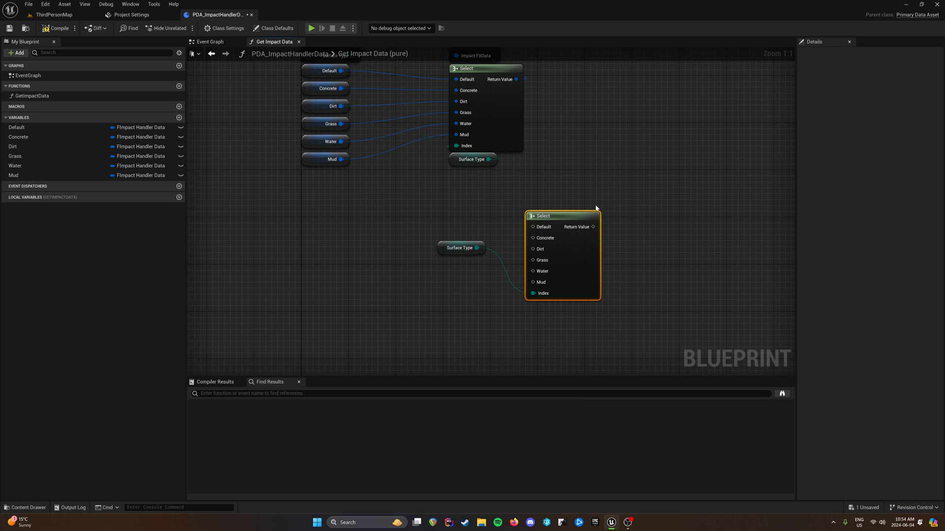
Check the Select node's options against the surface types listed under Physical Surface in the project settings
{"action": "right_click_drag", "start_coordinate": [574, 164], "coordinate": [574, 169]}
{"action": "left_click", "coordinate": [131, 15]}
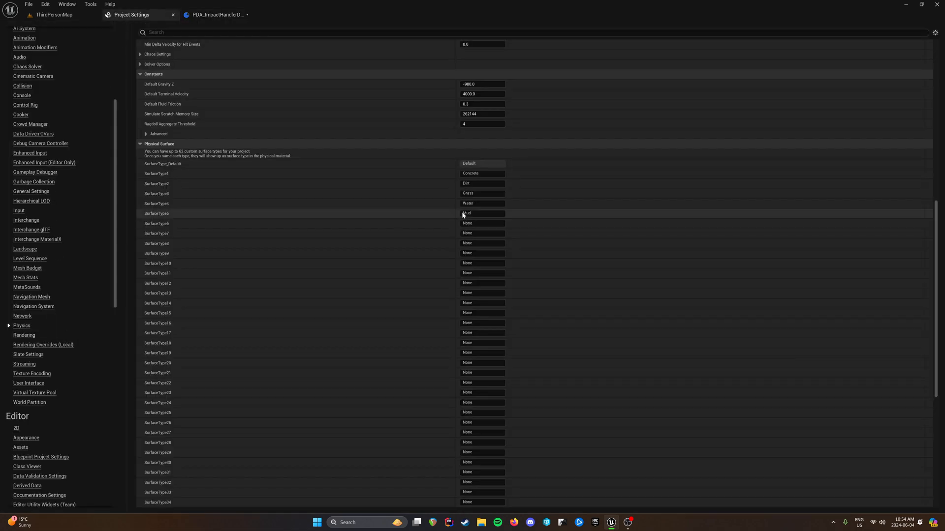
{"action": "left_click", "coordinate": [200, 14]}
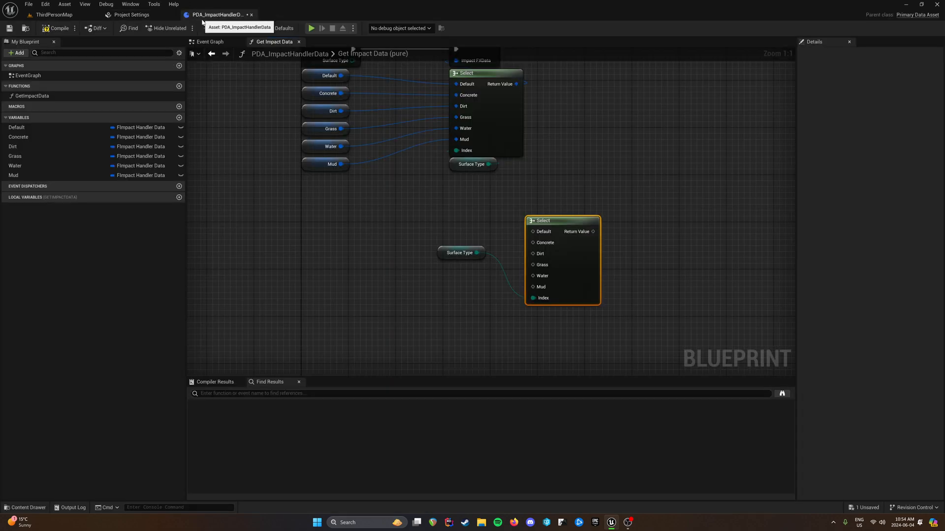
{"action": "left_click_drag", "start_coordinate": [477, 255], "coordinate": [486, 287]}
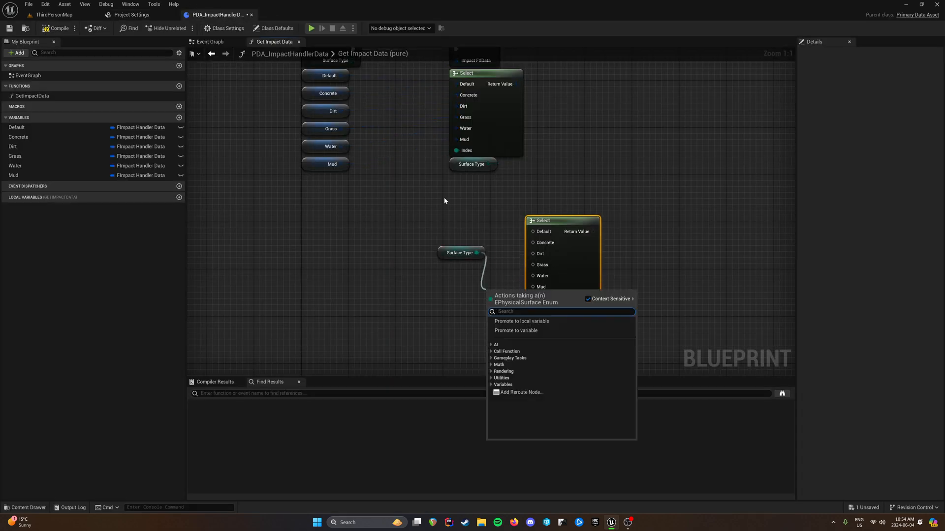
{"action": "right_click_drag", "start_coordinate": [443, 196], "coordinate": [475, 248]}
{"action": "left_click", "coordinate": [519, 160]}
{"action": "right_click", "coordinate": [519, 158]}
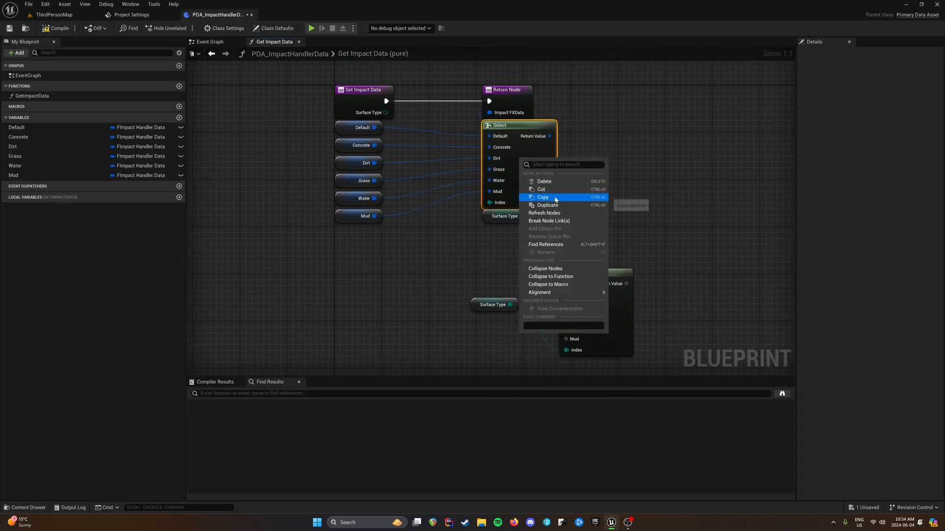
{"action": "left_click", "coordinate": [586, 199]}
{"action": "left_click", "coordinate": [585, 199]}
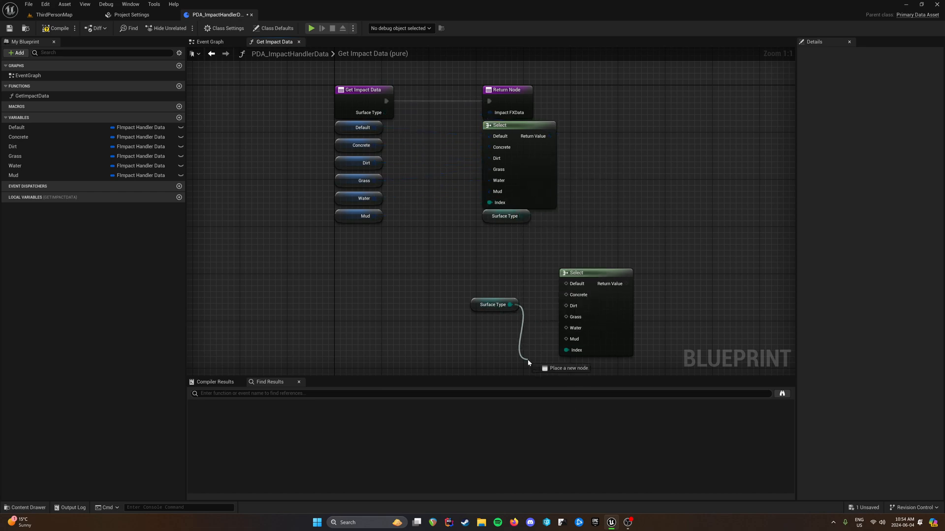
{"action": "left_click_drag", "start_coordinate": [528, 360], "coordinate": [527, 361]}
{"action": "left_click", "coordinate": [492, 273]}
{"action": "right_click_drag", "start_coordinate": [492, 274], "coordinate": [471, 226]}
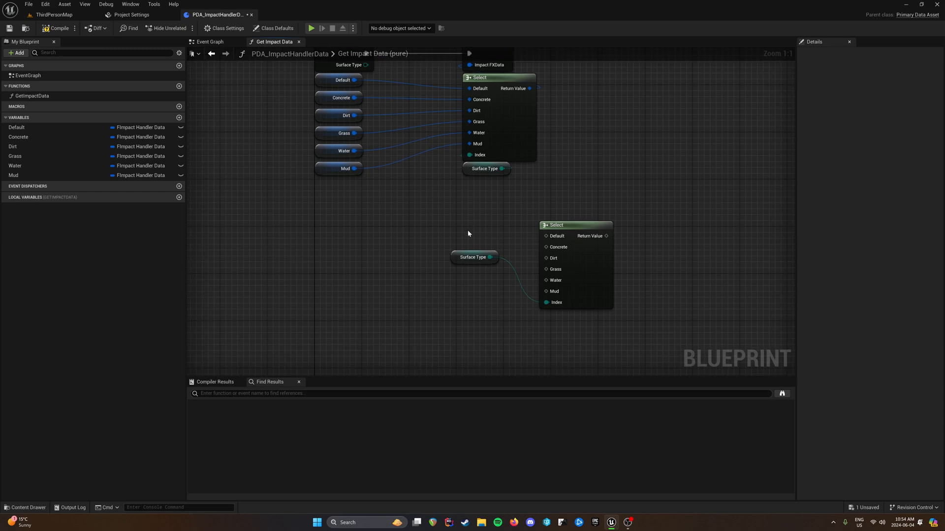
Spread the new Select node and its Surface Type getter farther apart below the existing nodes
{"action": "left_click_drag", "start_coordinate": [591, 261], "coordinate": [584, 249]}
{"action": "left_click_drag", "start_coordinate": [458, 258], "coordinate": [411, 264]}
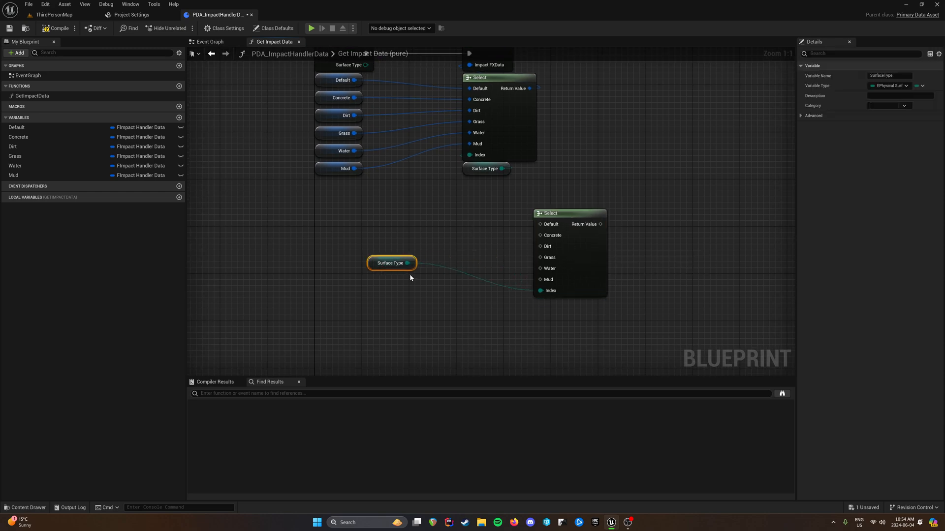
{"action": "right_click_drag", "start_coordinate": [388, 193], "coordinate": [404, 264]}
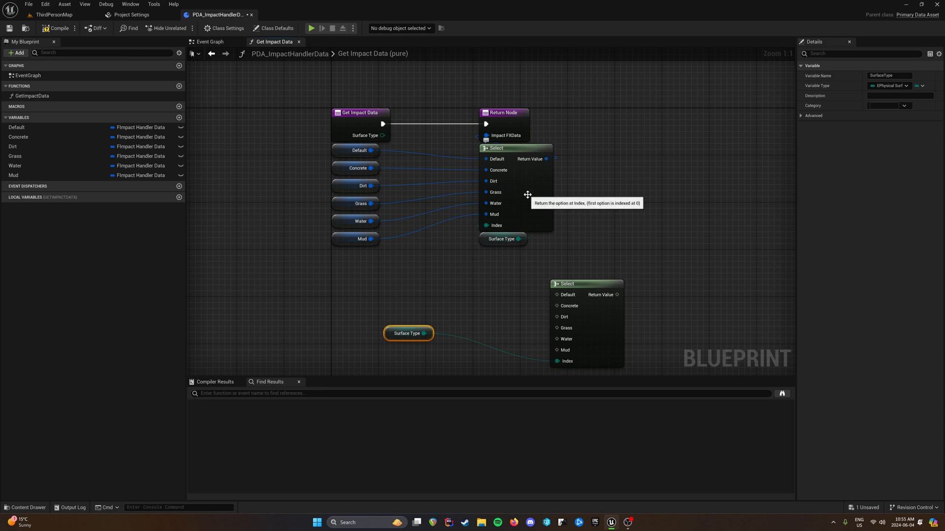
{"action": "right_click_drag", "start_coordinate": [528, 195], "coordinate": [532, 214]}
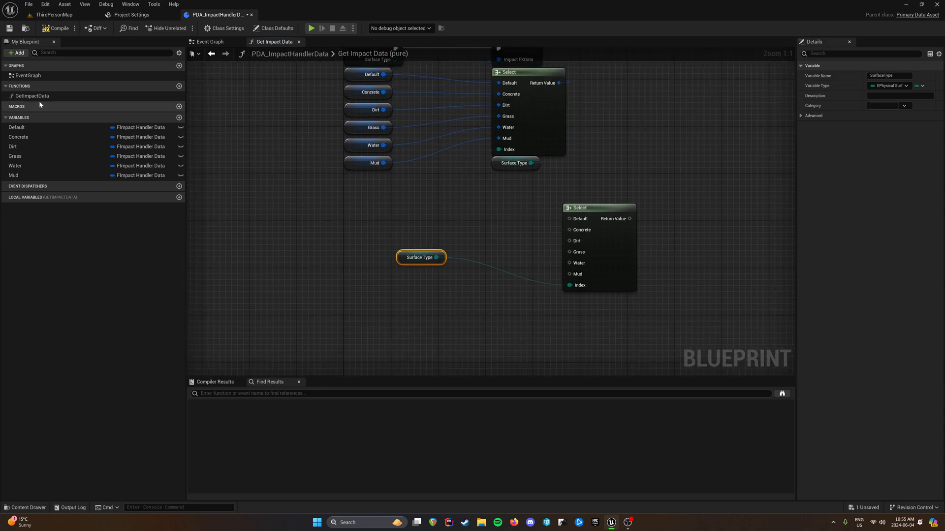
Delete the extra Surface Type getter and Select node from the Get Impact Data graph and save the asset
{"action": "left_click_drag", "start_coordinate": [432, 205], "coordinate": [611, 295]}
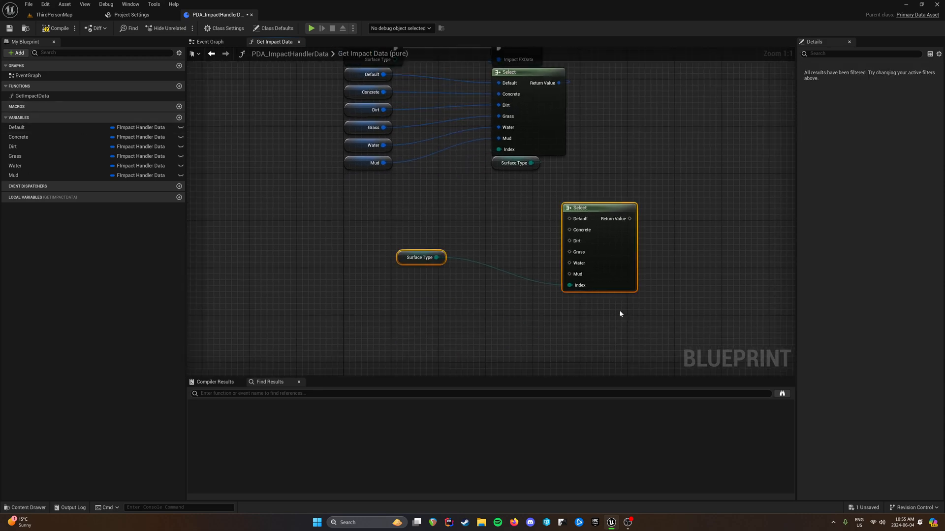
{"action": "key", "text": "Delete"}
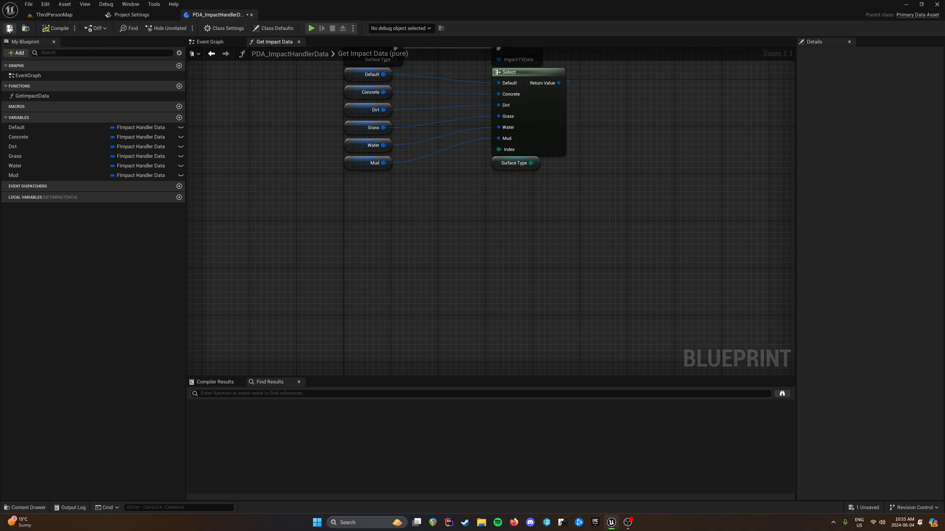
{"action": "left_click", "coordinate": [8, 30]}
{"action": "right_click_drag", "start_coordinate": [411, 241], "coordinate": [411, 339]}
{"action": "left_click_drag", "start_coordinate": [315, 111], "coordinate": [529, 244]}
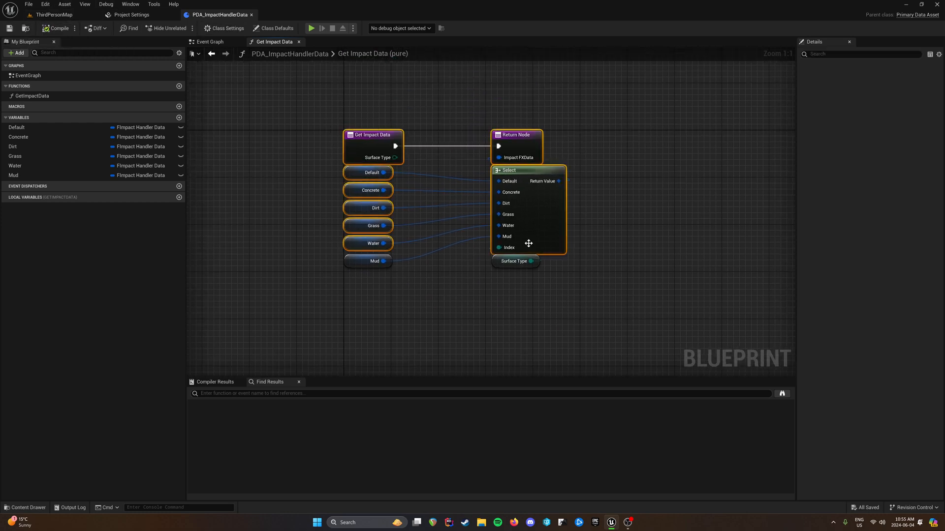
{"action": "left_click", "coordinate": [584, 311]}
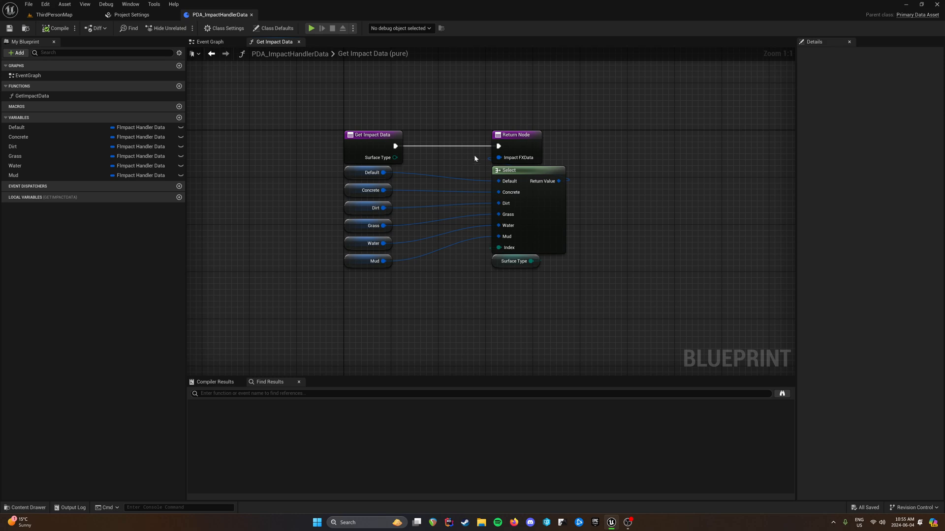
In the level editor's ImpactHandlerTutorial folder, create a data asset of class PDA_ImpactHandlerData under its default name and open it
{"action": "left_click", "coordinate": [59, 16]}
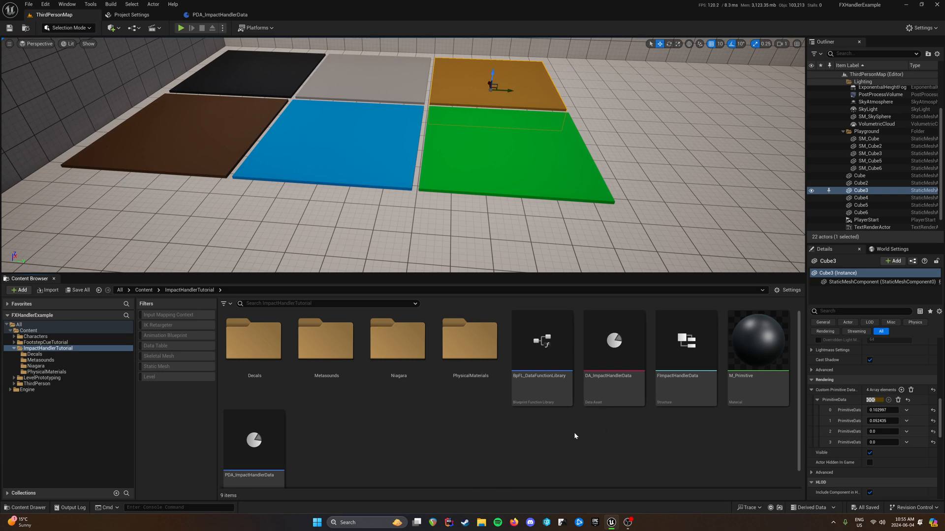
{"action": "right_click", "coordinate": [460, 448]}
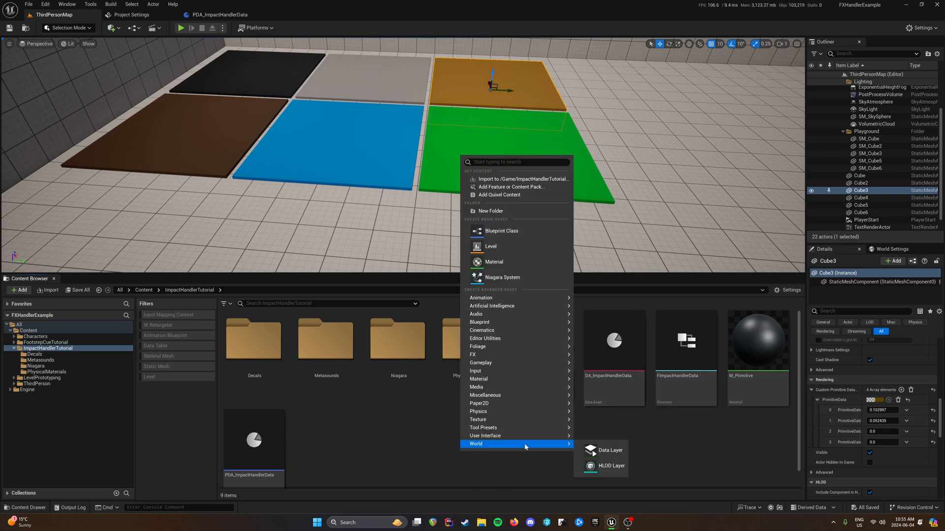
{"action": "left_click", "coordinate": [610, 253]}
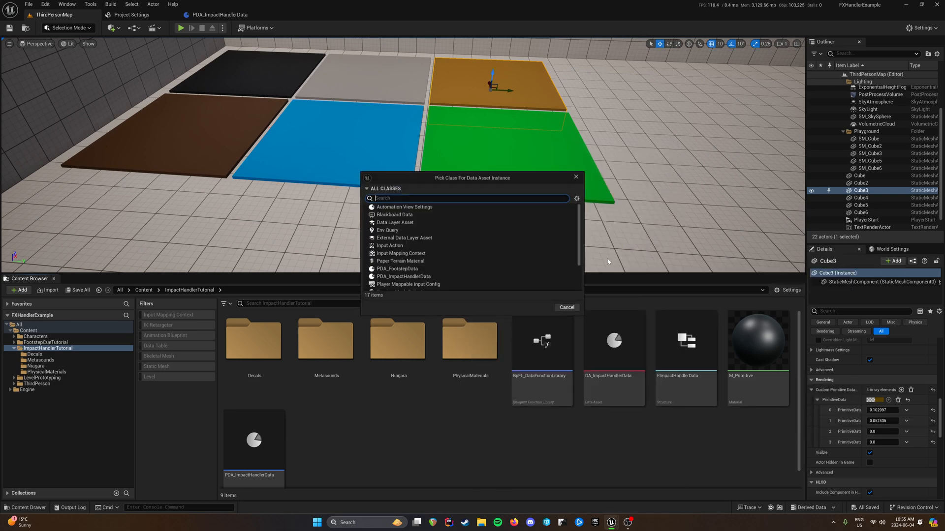
{"action": "scroll", "coordinate": [415, 274], "scroll_direction": "down", "scroll_amount": 2}
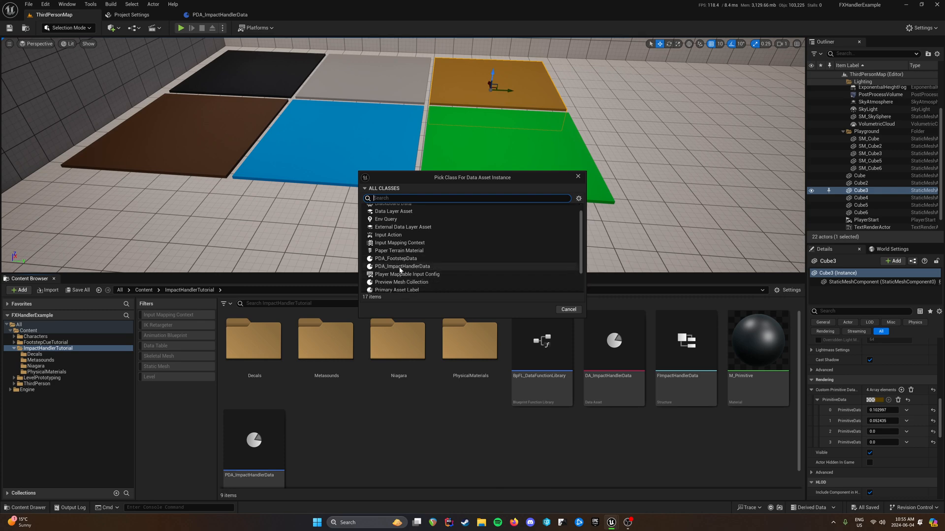
{"action": "left_click", "coordinate": [413, 266]}
{"action": "left_click", "coordinate": [549, 311]}
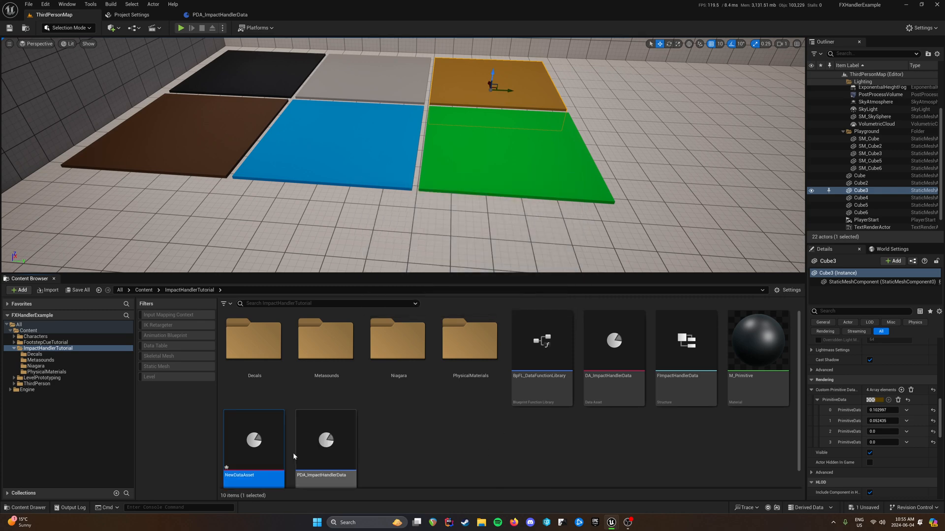
{"action": "key", "text": "Return"}
Examine the effect fields of every surface type in the new data asset and the Niagara systems available for Default, and close it
{"action": "left_click", "coordinate": [13, 125]}
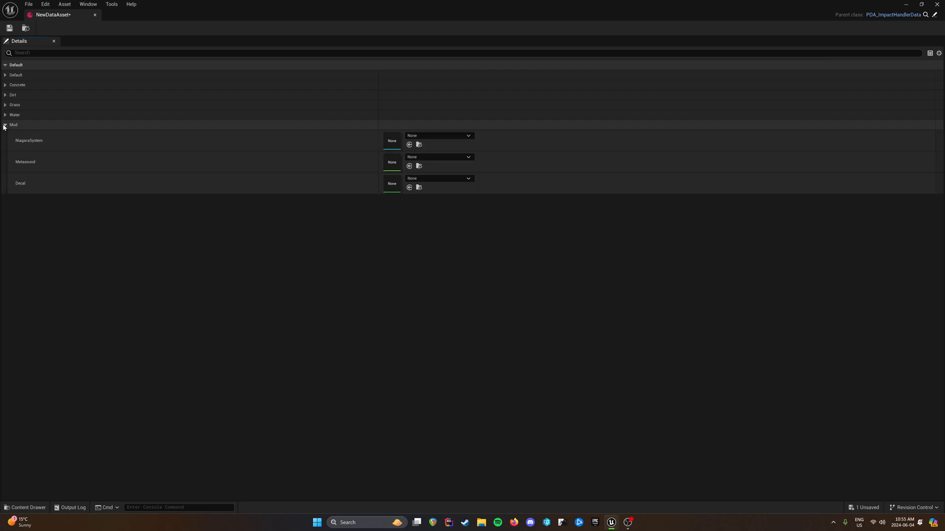
{"action": "left_click", "coordinate": [5, 115]}
{"action": "left_click", "coordinate": [9, 105]}
{"action": "left_click", "coordinate": [8, 95]}
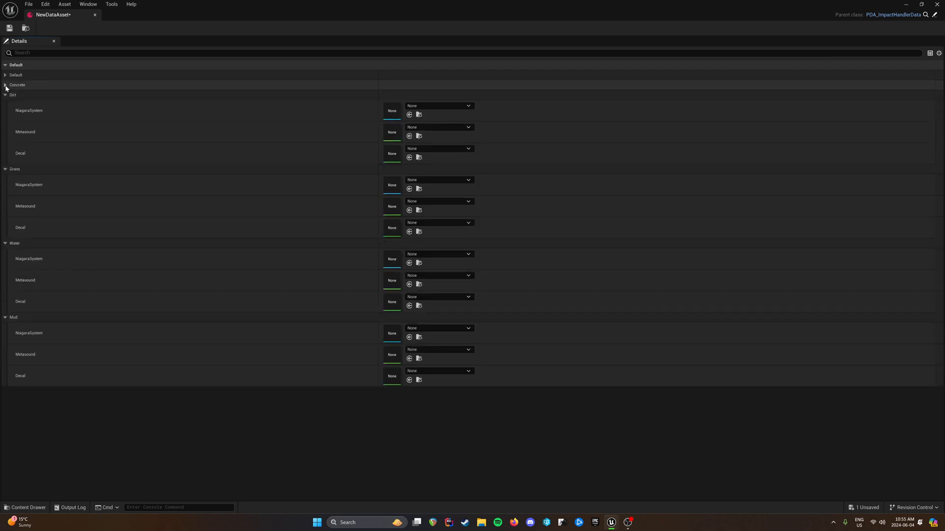
{"action": "left_click", "coordinate": [8, 85]}
{"action": "left_click", "coordinate": [8, 75]}
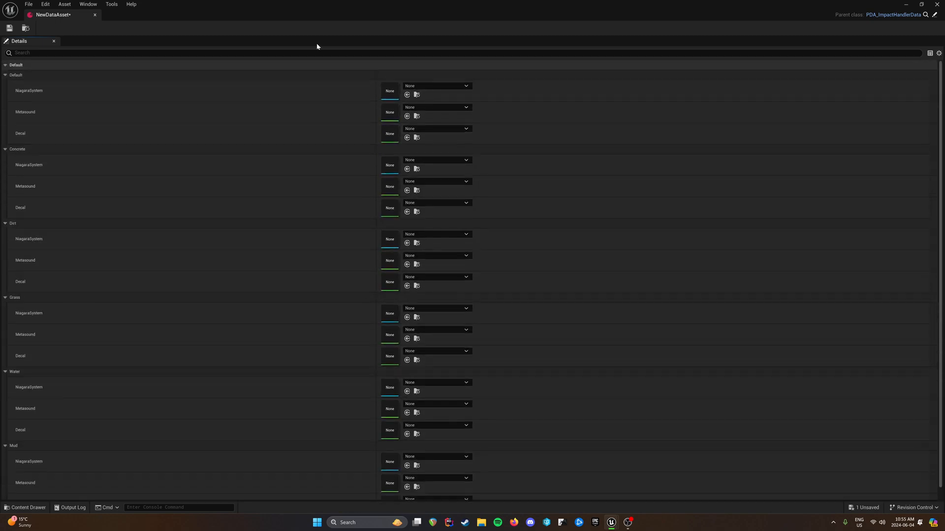
{"action": "left_click", "coordinate": [436, 86]}
{"action": "scroll", "coordinate": [474, 214], "scroll_direction": "down", "scroll_amount": 5}
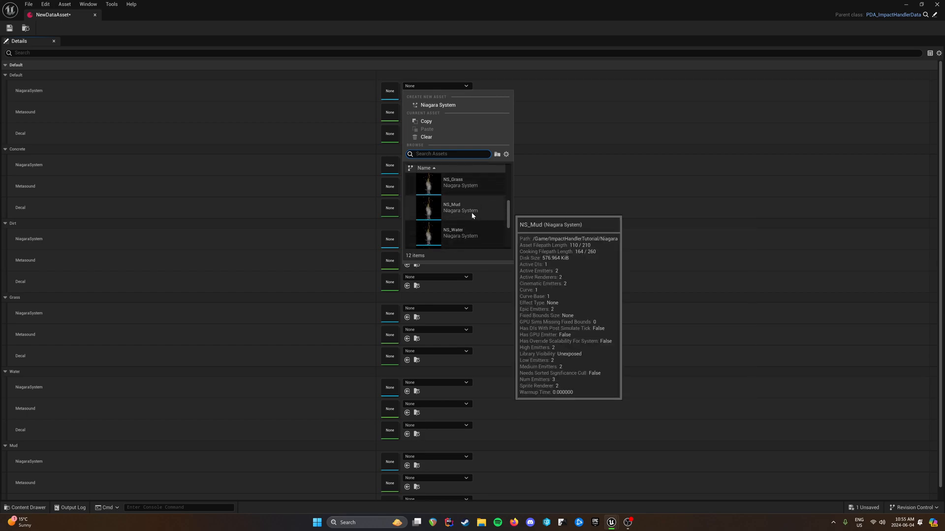
{"action": "left_click", "coordinate": [94, 16]}
{"action": "left_click", "coordinate": [94, 16]}
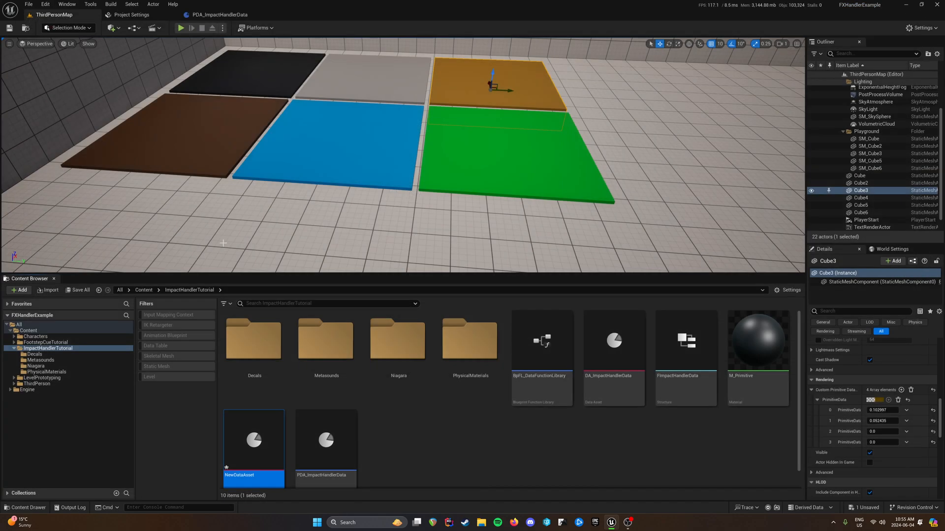
Delete NewDataAsset from the ImpactHandlerTutorial folder
{"action": "right_click", "coordinate": [266, 445]}
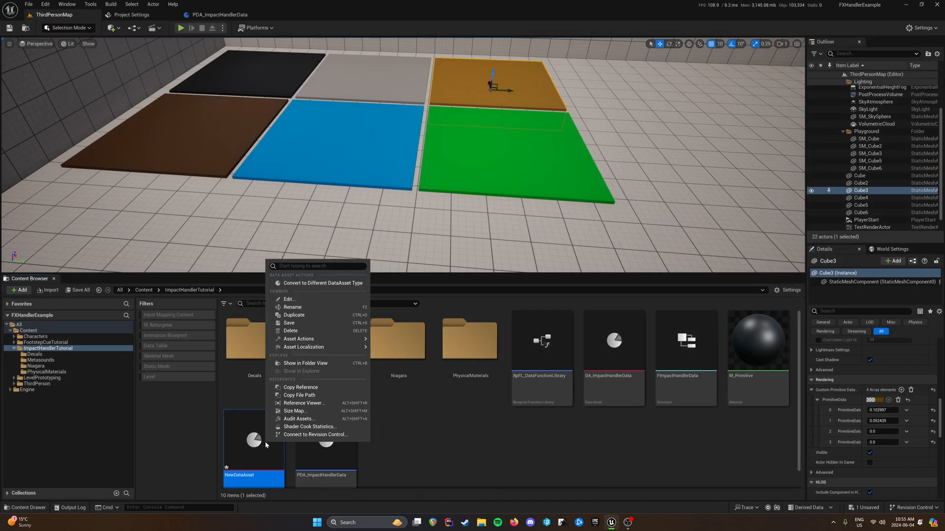
{"action": "left_click", "coordinate": [292, 331]}
{"action": "left_click", "coordinate": [418, 380]}
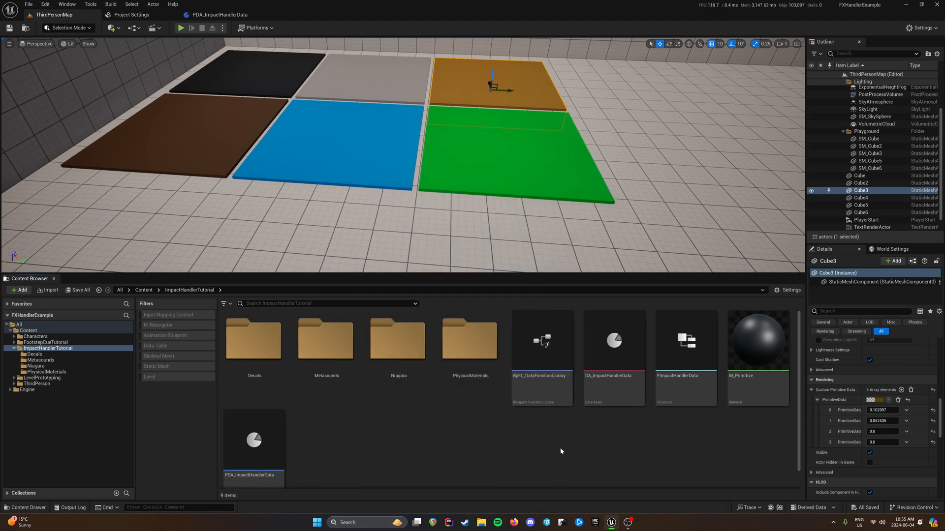
Inspect the size map of DA_ImpactHandlerData by disk size and by memory size, and close it
{"action": "right_click", "coordinate": [623, 375]}
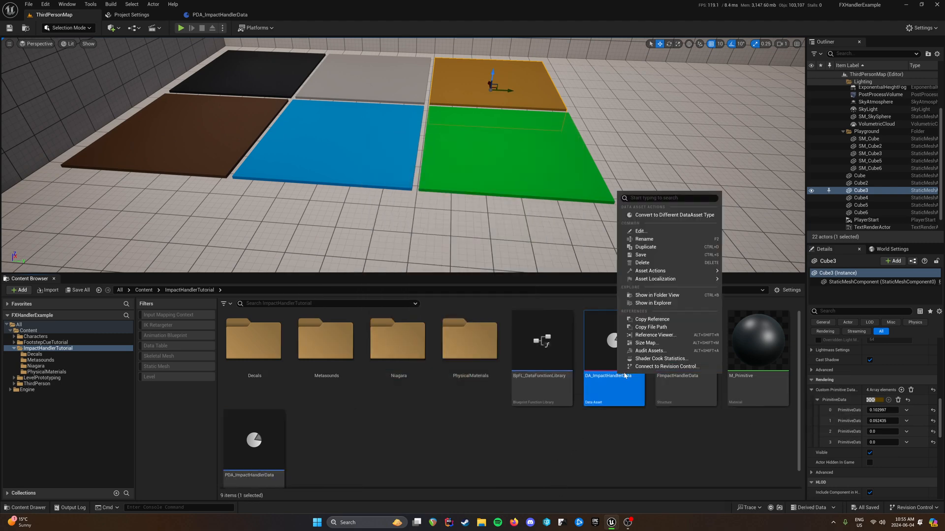
{"action": "left_click", "coordinate": [645, 343]}
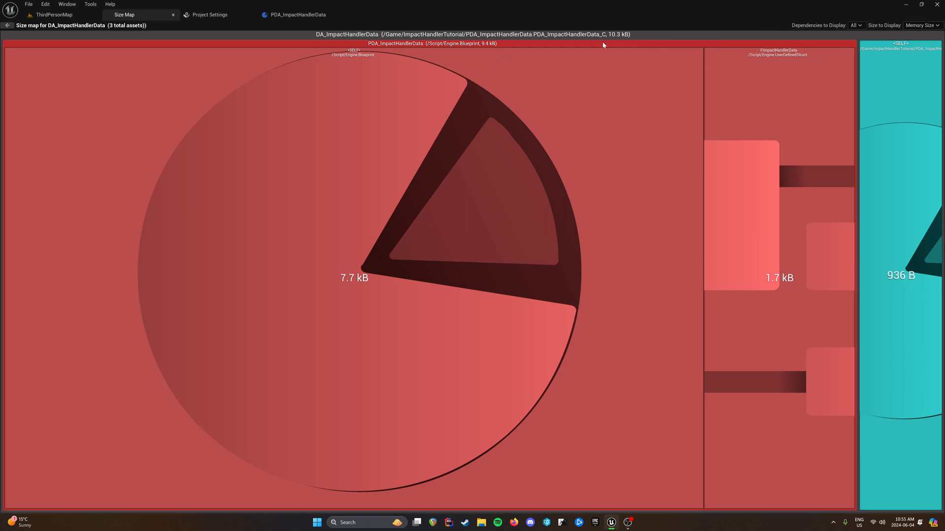
{"action": "left_click", "coordinate": [921, 25]}
{"action": "left_click", "coordinate": [919, 34]}
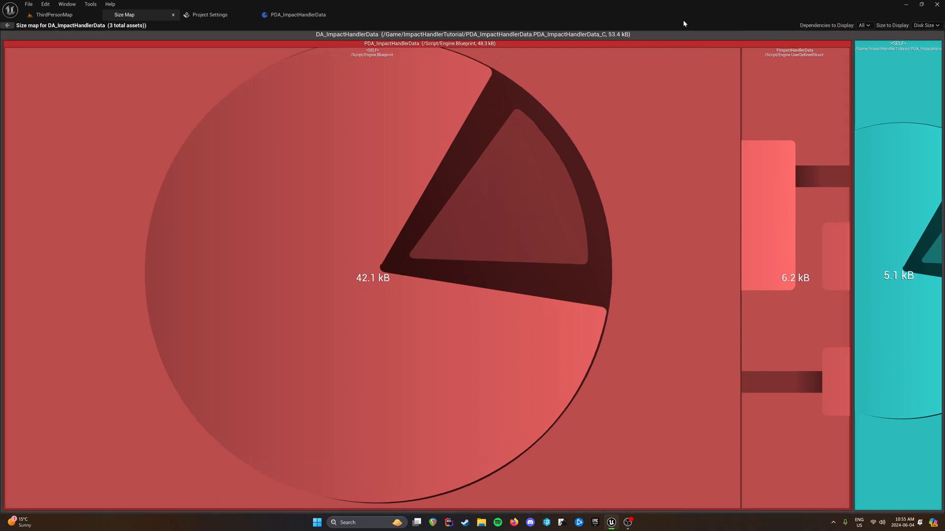
{"action": "left_click", "coordinate": [926, 25]}
{"action": "left_click", "coordinate": [926, 42]}
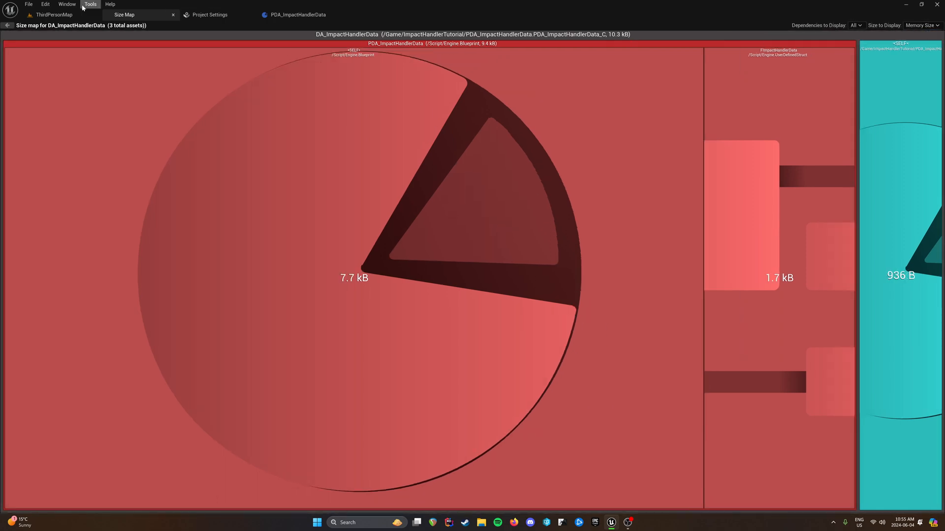
{"action": "left_click", "coordinate": [173, 15]}
{"action": "left_click", "coordinate": [448, 432]}
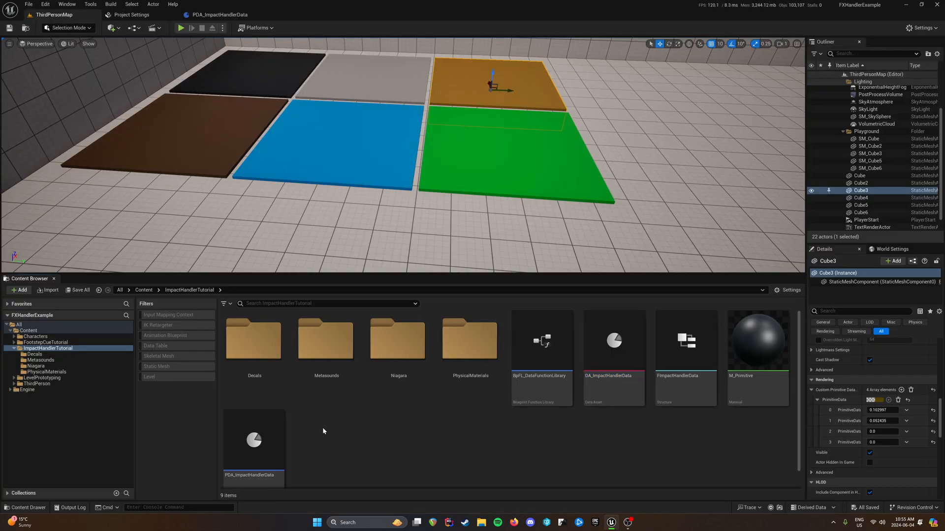
{"action": "scroll", "coordinate": [324, 431], "scroll_direction": "down", "scroll_amount": 1}
{"action": "mouse_move", "coordinate": [246, 428]}
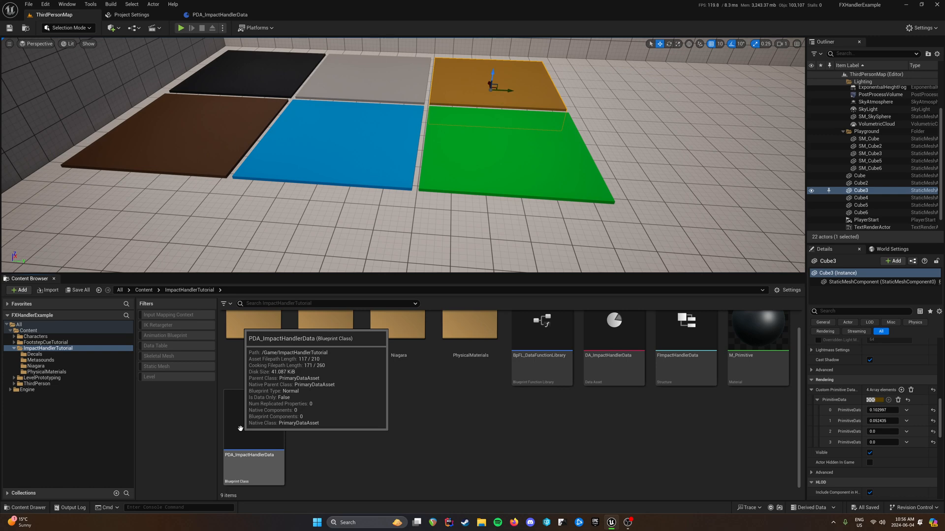
{"action": "scroll", "coordinate": [660, 426], "scroll_direction": "up", "scroll_amount": 1}
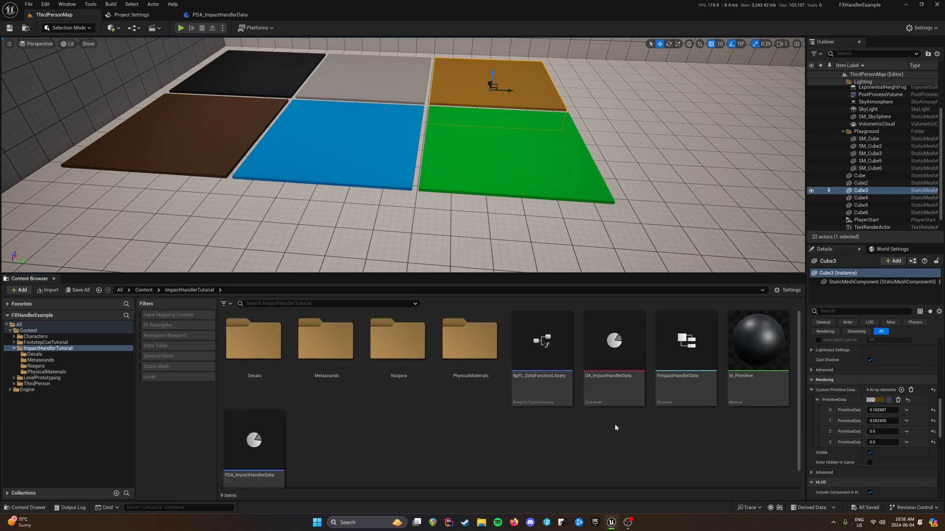
{"action": "left_click", "coordinate": [619, 377]}
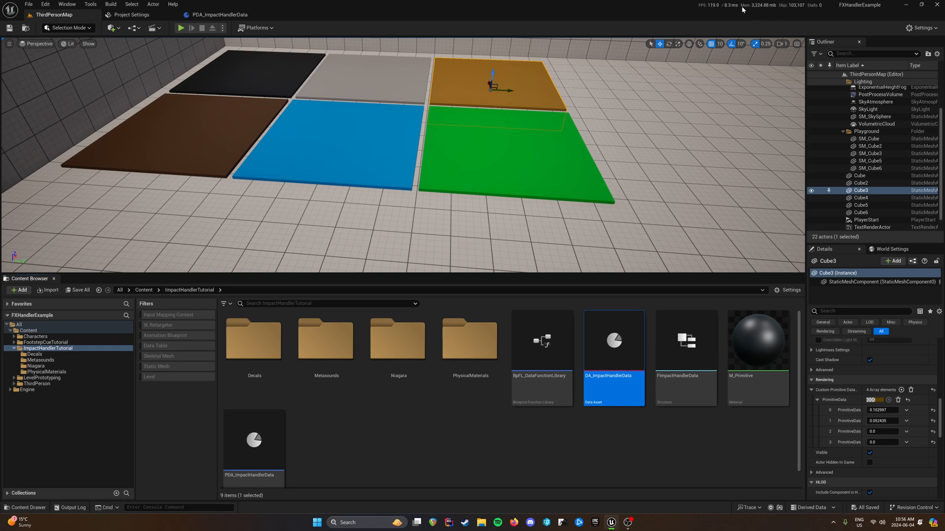
{"action": "left_click", "coordinate": [668, 430]}
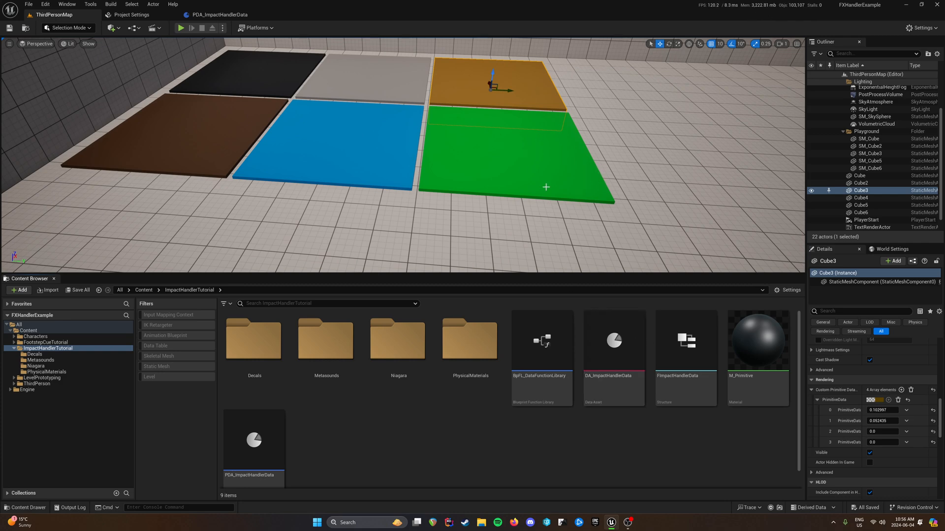
{"action": "right_click_drag", "start_coordinate": [515, 200], "coordinate": [556, 203]}
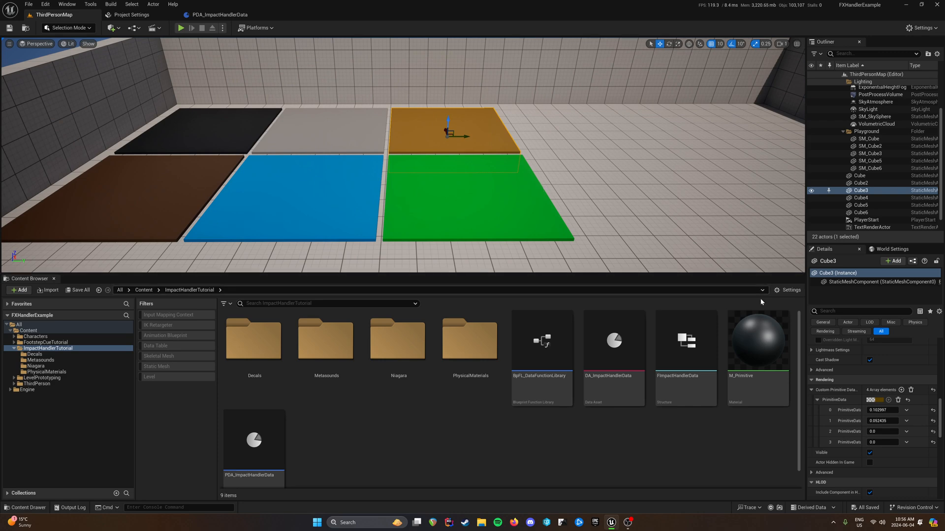
Open DA_ImpactHandlerData, review the Niagara system, Metasound and decal assigned to each surface type, and close it
{"action": "left_click", "coordinate": [615, 359]}
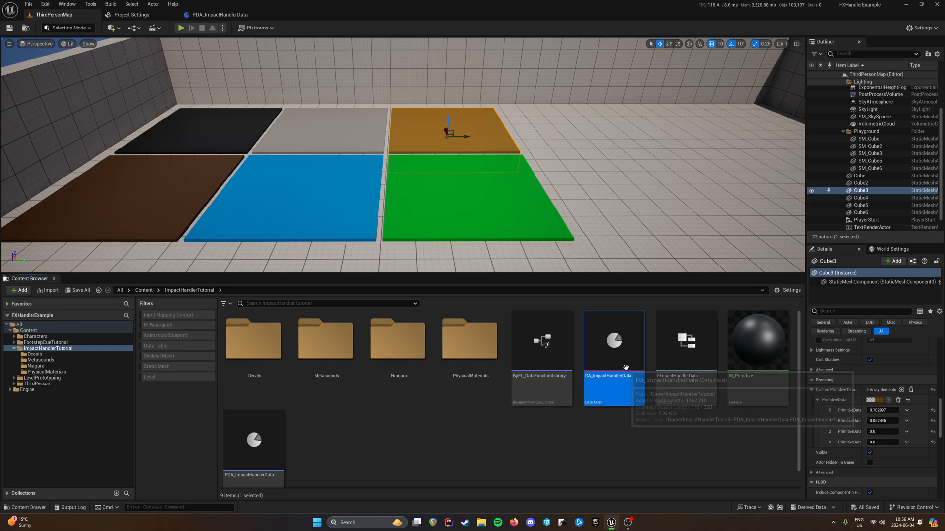
{"action": "double_click", "coordinate": [616, 358]}
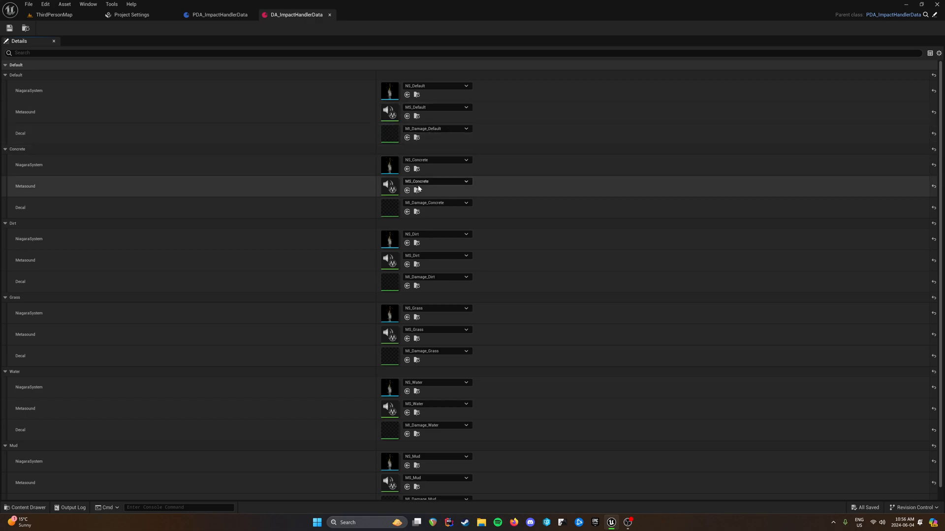
{"action": "left_click", "coordinate": [330, 15]}
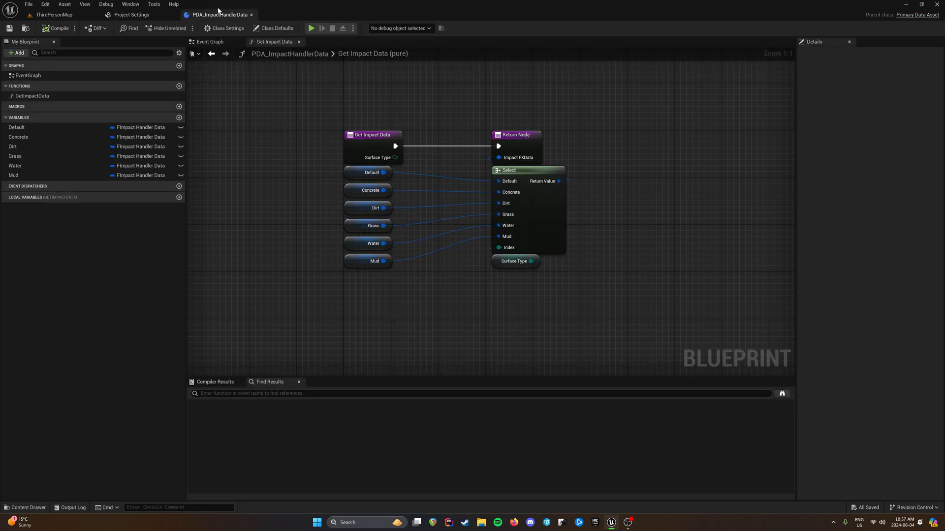
From the level editor, open BpFL_DataFunctionLibrary and inspect the default value of GetImpactDataAsset's local ImpactHandlerDataAsset variable
{"action": "left_click", "coordinate": [73, 14]}
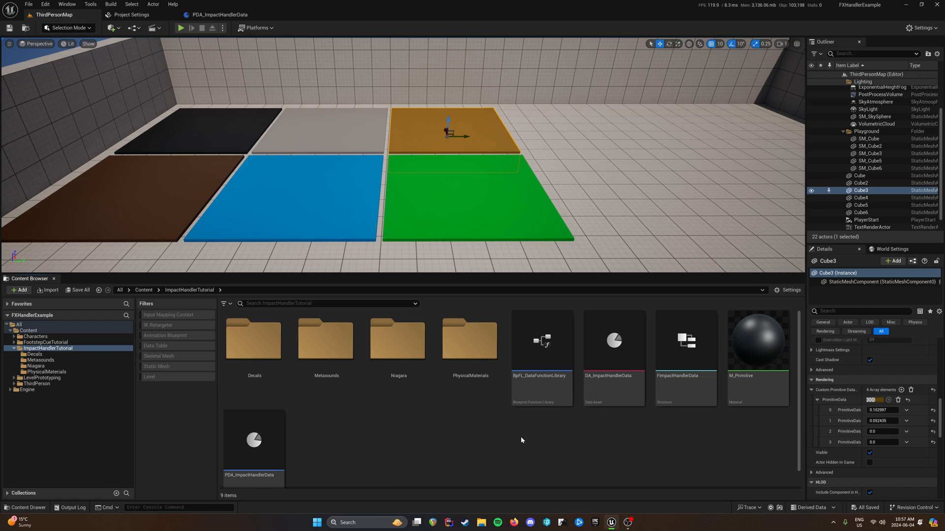
{"action": "double_click", "coordinate": [523, 370]}
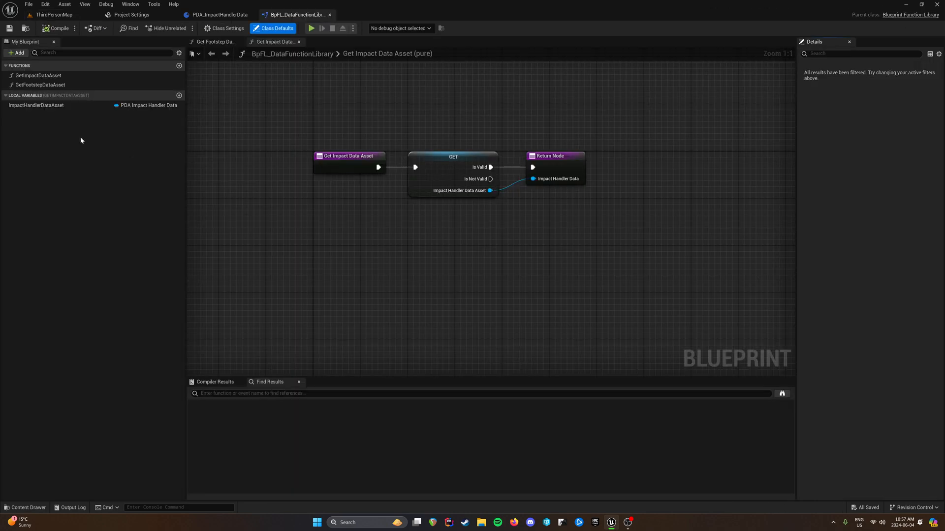
{"action": "left_click", "coordinate": [49, 106]}
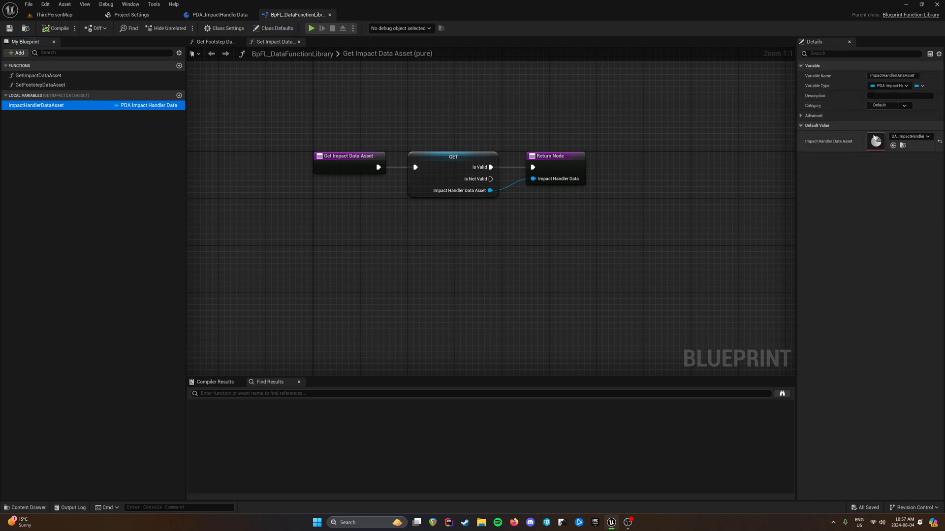
{"action": "left_click", "coordinate": [634, 301]}
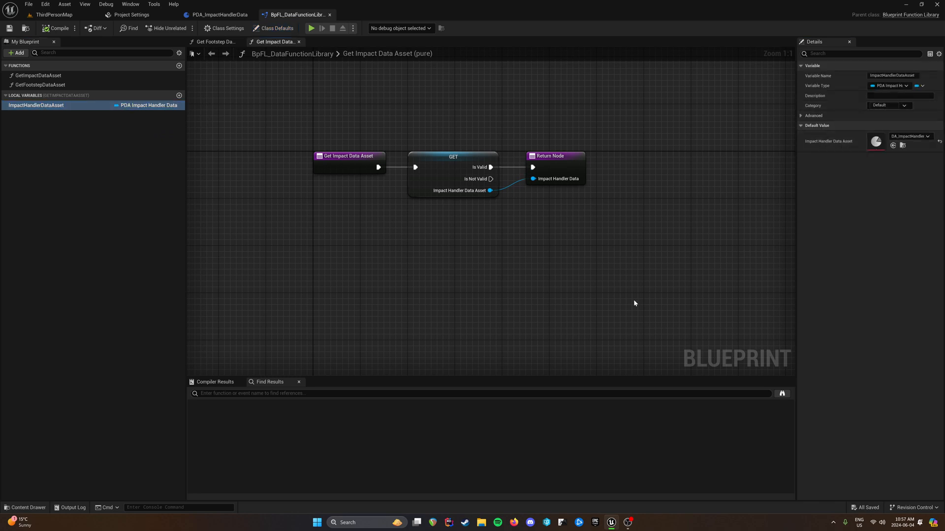
Compare the GetFootstepDataAsset and GetImpactDataAsset functions, including their local data asset variables, and close the function library
{"action": "double_click", "coordinate": [40, 85]}
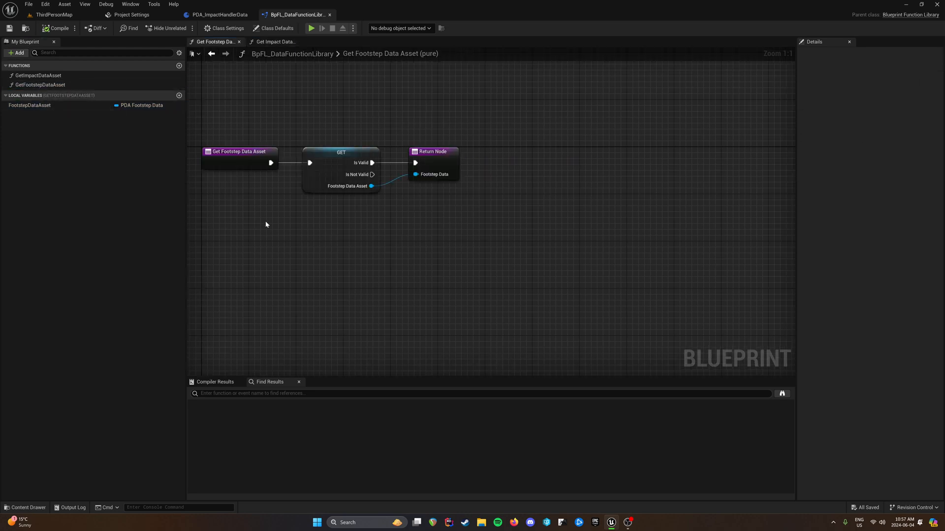
{"action": "right_click_drag", "start_coordinate": [265, 223], "coordinate": [378, 229]}
{"action": "double_click", "coordinate": [38, 75]}
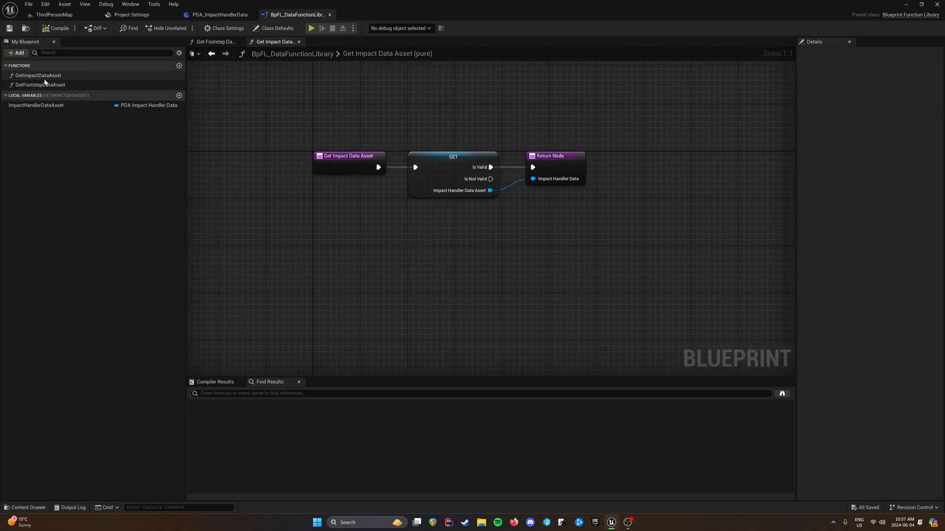
{"action": "left_click", "coordinate": [44, 105]}
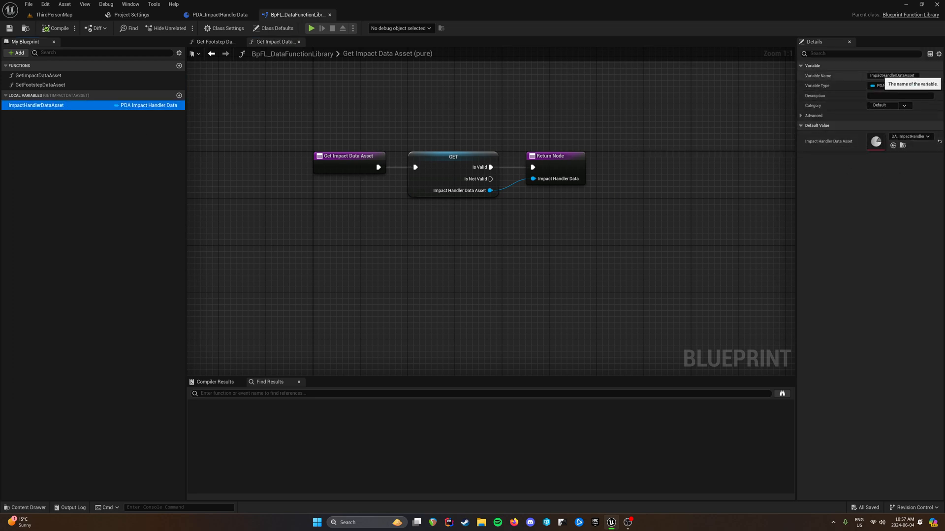
{"action": "double_click", "coordinate": [46, 85]}
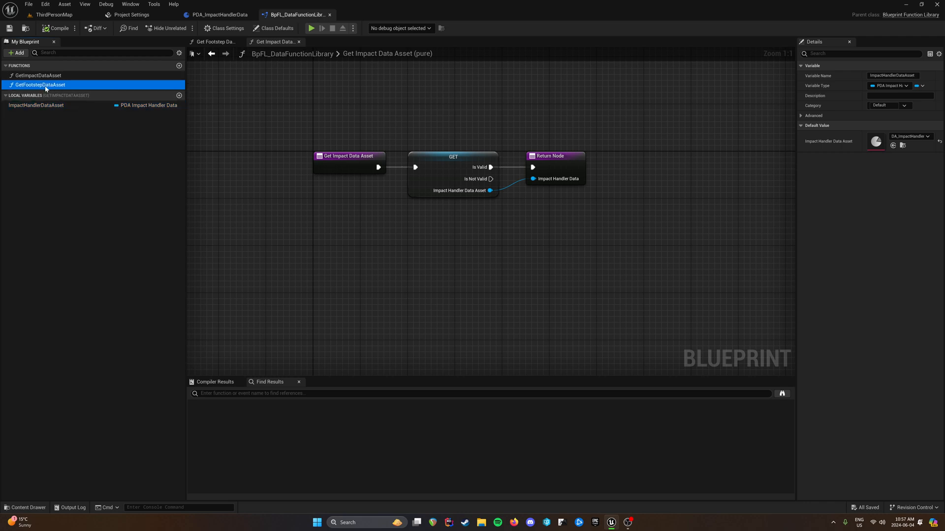
{"action": "left_click", "coordinate": [30, 109]}
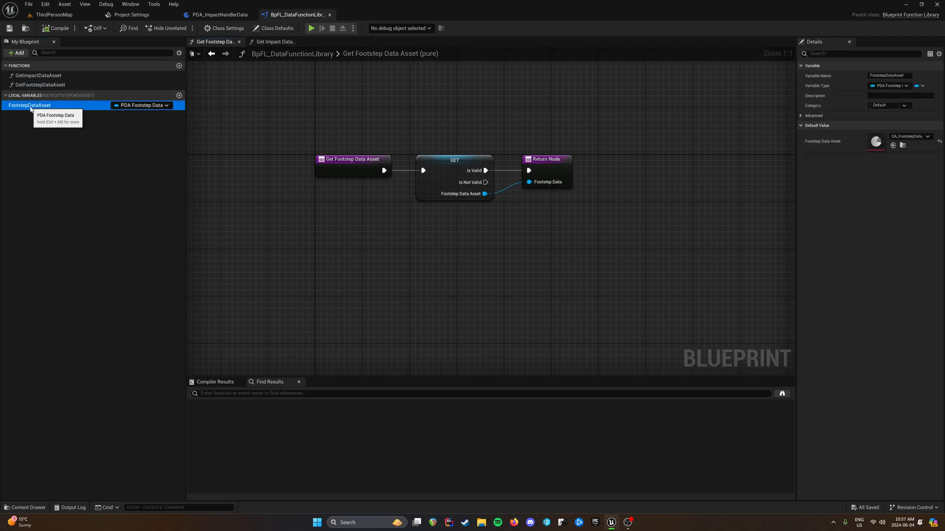
{"action": "left_click_drag", "start_coordinate": [425, 141], "coordinate": [488, 277]}
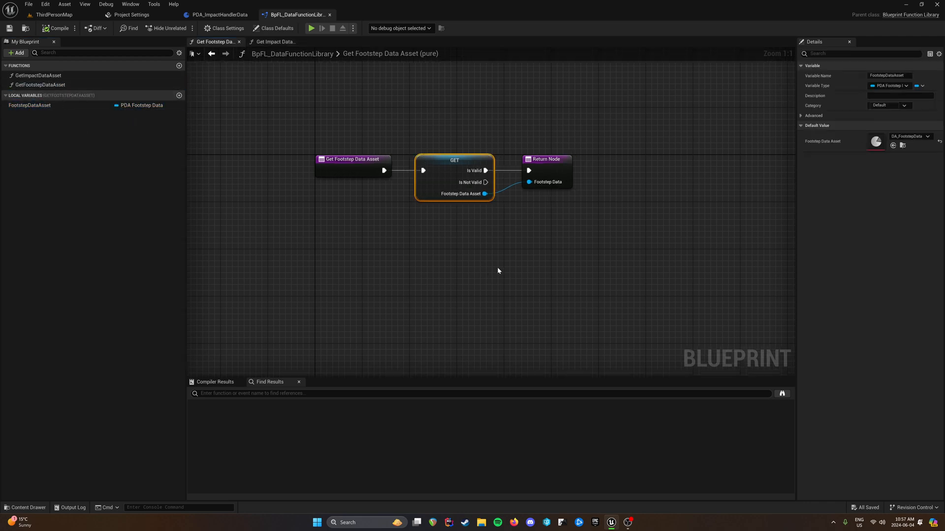
{"action": "left_click_drag", "start_coordinate": [313, 162], "coordinate": [530, 248]}
{"action": "left_click", "coordinate": [530, 248]}
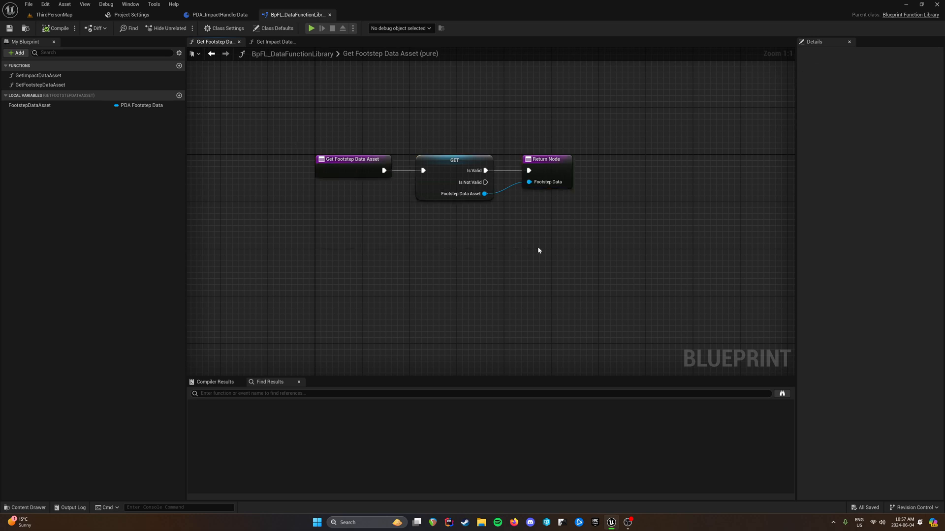
{"action": "left_click", "coordinate": [330, 15]}
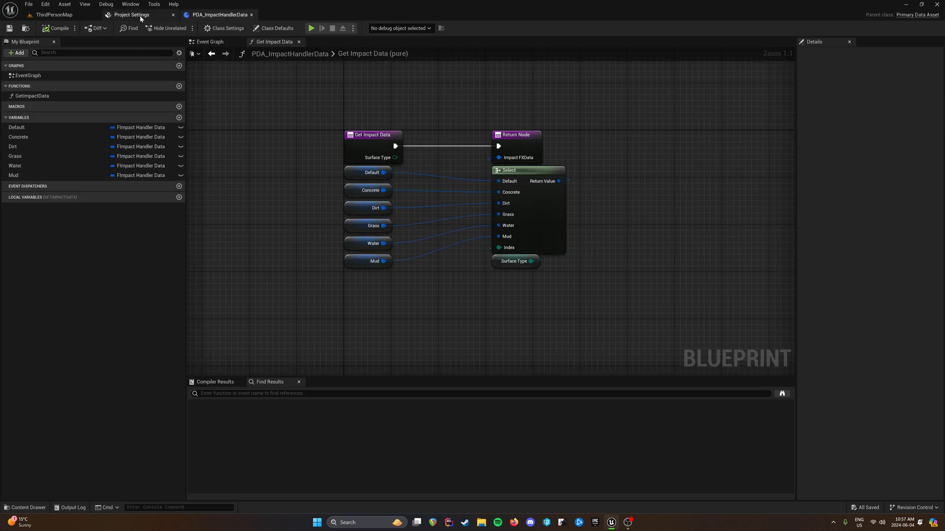
In the level's World Settings, widen the panel and locate the game mode's default pawn class in the content browser
{"action": "left_click", "coordinate": [55, 14]}
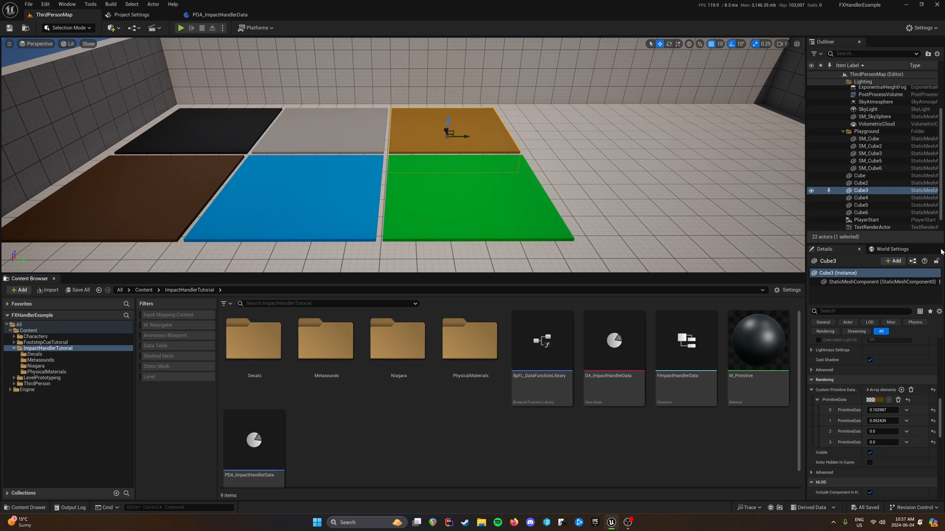
{"action": "left_click", "coordinate": [892, 249]}
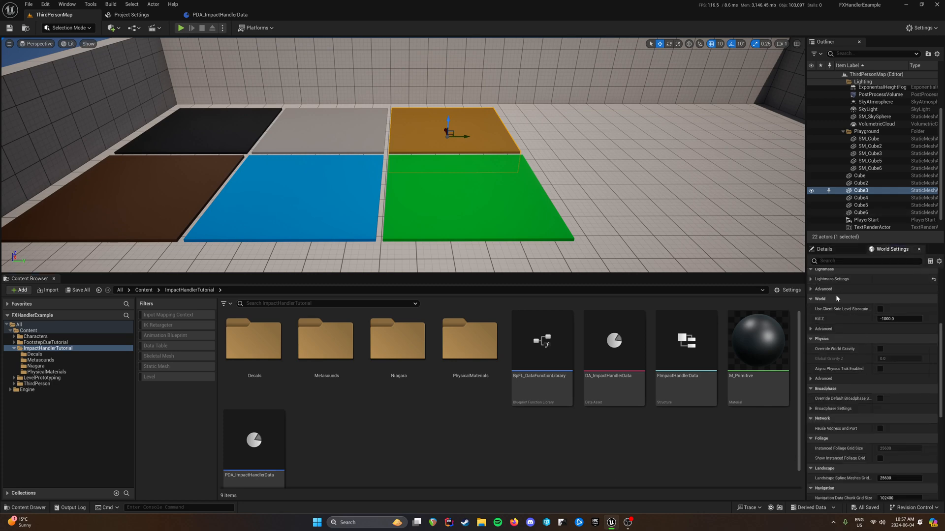
{"action": "scroll", "coordinate": [931, 369], "scroll_direction": "up", "scroll_amount": 5}
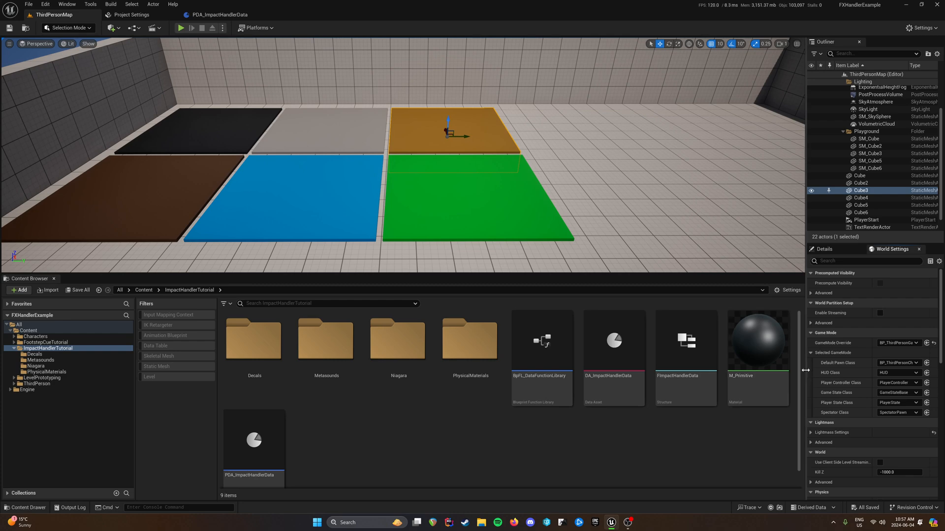
{"action": "left_click_drag", "start_coordinate": [806, 372], "coordinate": [763, 373]}
{"action": "left_click", "coordinate": [914, 362]}
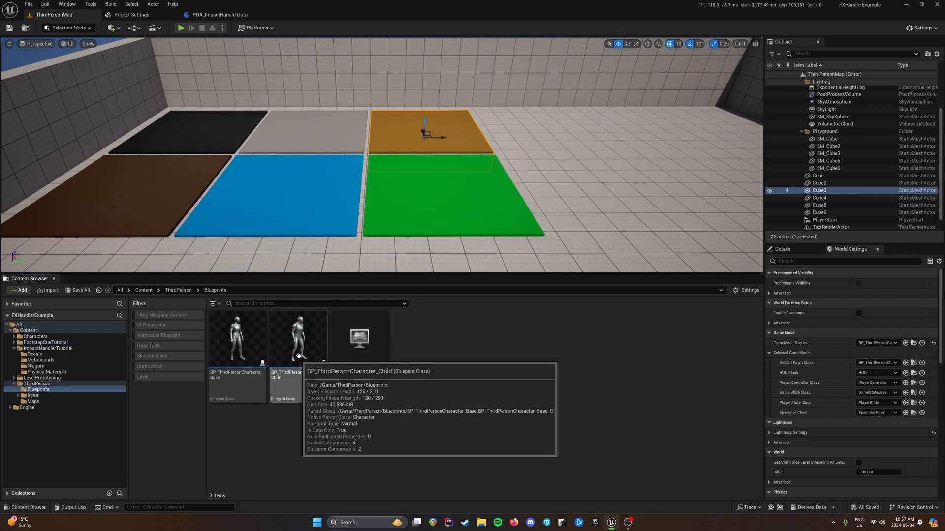
Open BP_ThirdPersonCharacter_Child and BP_ThirdPersonCharacter_Base from the ThirdPerson Blueprints folder
{"action": "left_click", "coordinate": [296, 337]}
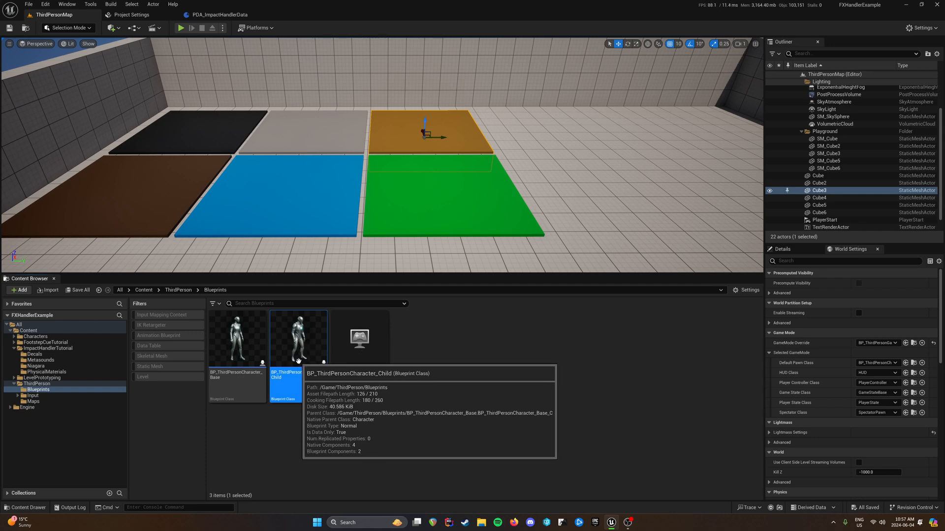
{"action": "double_click", "coordinate": [299, 358]}
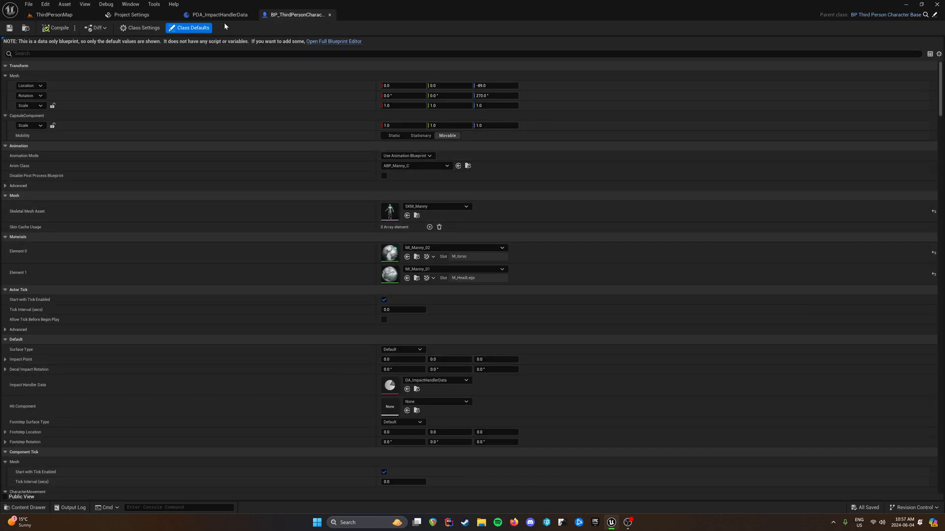
{"action": "left_click", "coordinate": [54, 15]}
{"action": "double_click", "coordinate": [234, 368]}
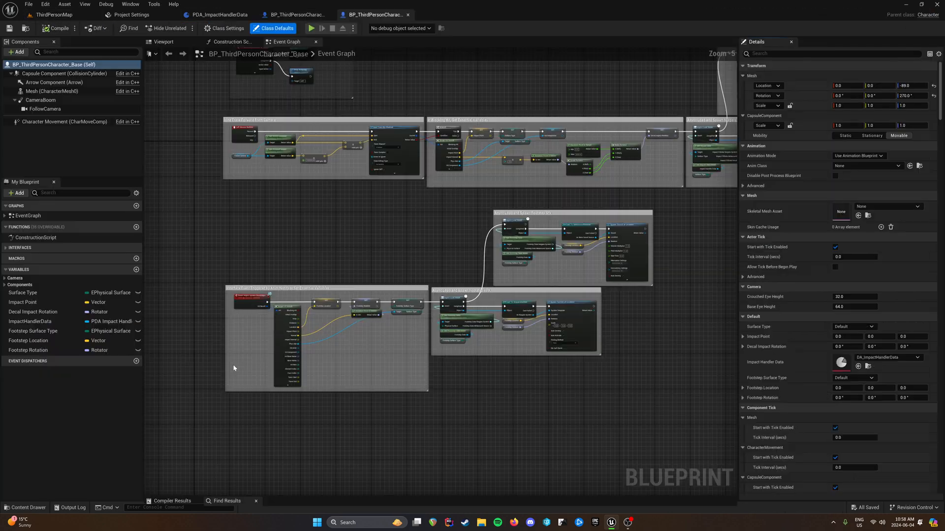
Examine the base character's Mesh component and its event graph, from the input sections to the impact and footstep logic
{"action": "left_click", "coordinate": [49, 91]}
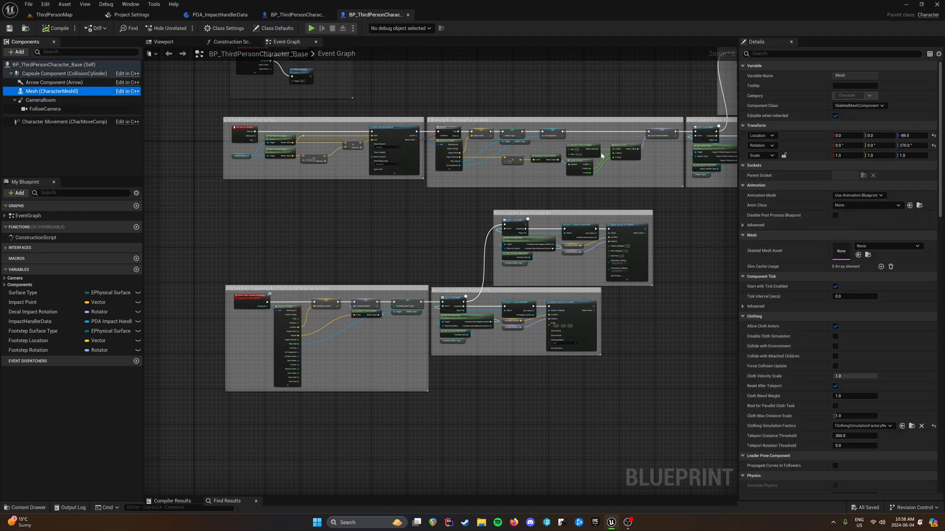
{"action": "right_click_drag", "start_coordinate": [696, 203], "coordinate": [682, 530]}
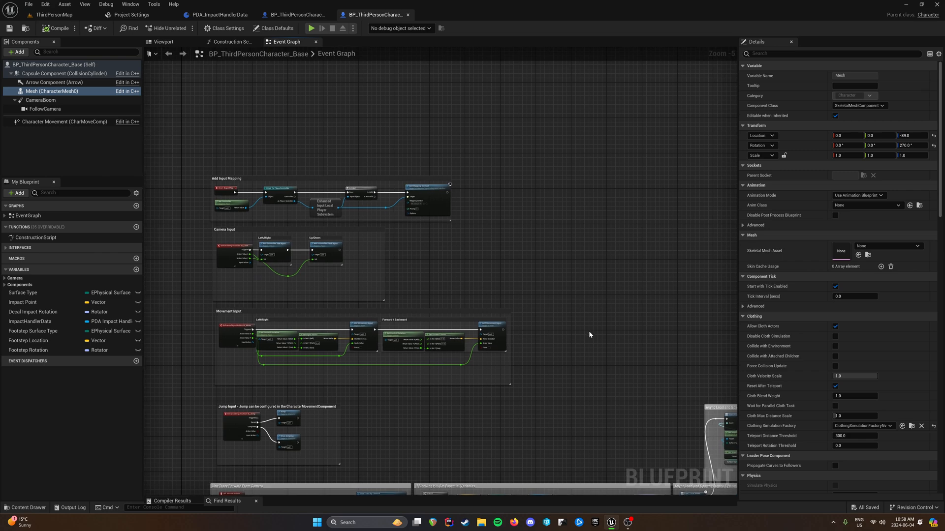
{"action": "right_click_drag", "start_coordinate": [590, 335], "coordinate": [573, 252]}
{"action": "right_click_drag", "start_coordinate": [547, 362], "coordinate": [534, 197]}
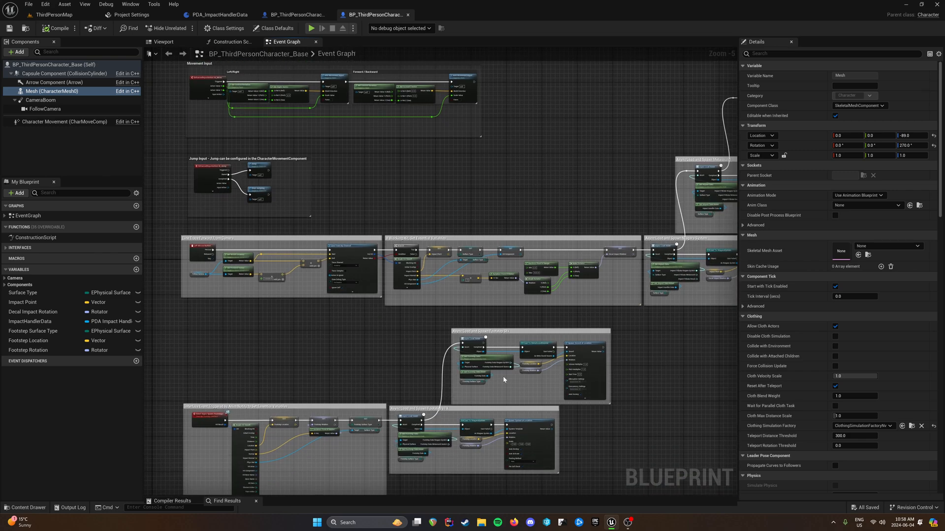
{"action": "right_click_drag", "start_coordinate": [659, 395], "coordinate": [633, 314]}
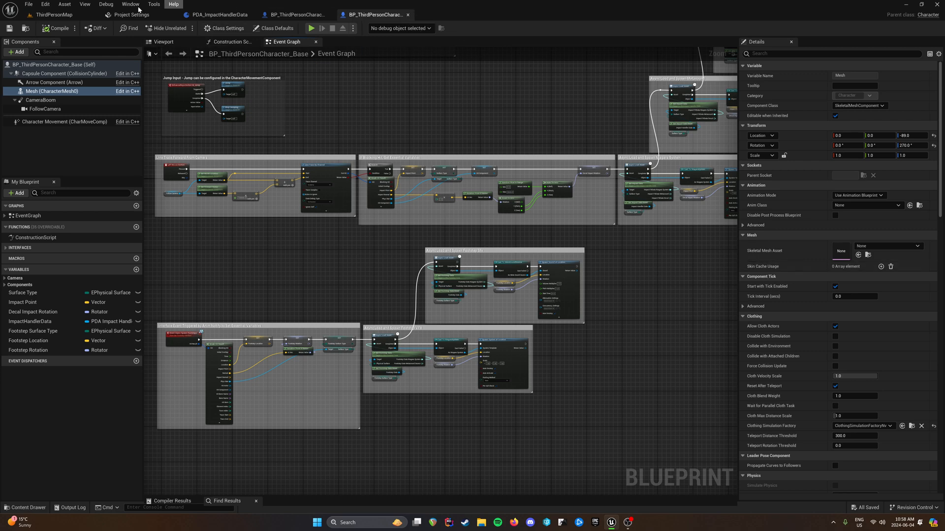
Inspect the size map of BP_ThirdPersonCharacter_Child in the Blueprints folder and close it
{"action": "left_click", "coordinate": [78, 15]}
{"action": "right_click", "coordinate": [306, 345]}
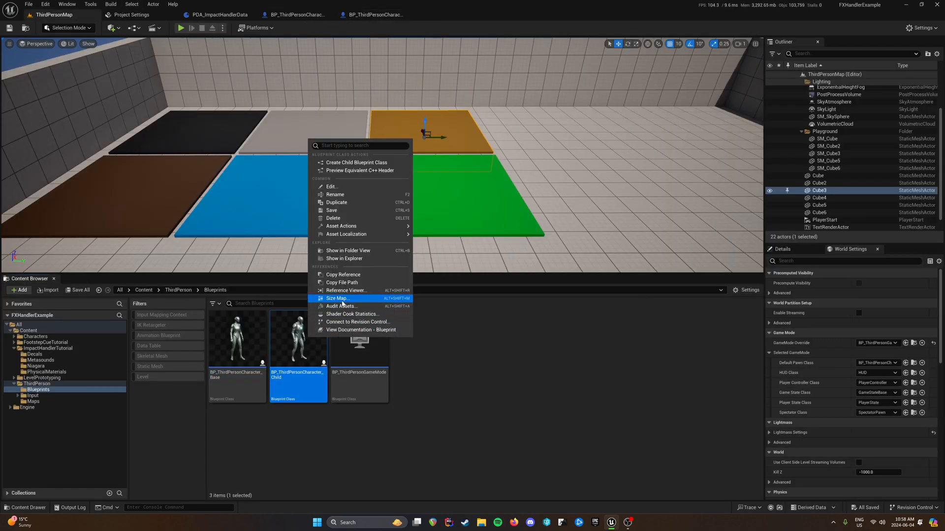
{"action": "left_click", "coordinate": [394, 307]}
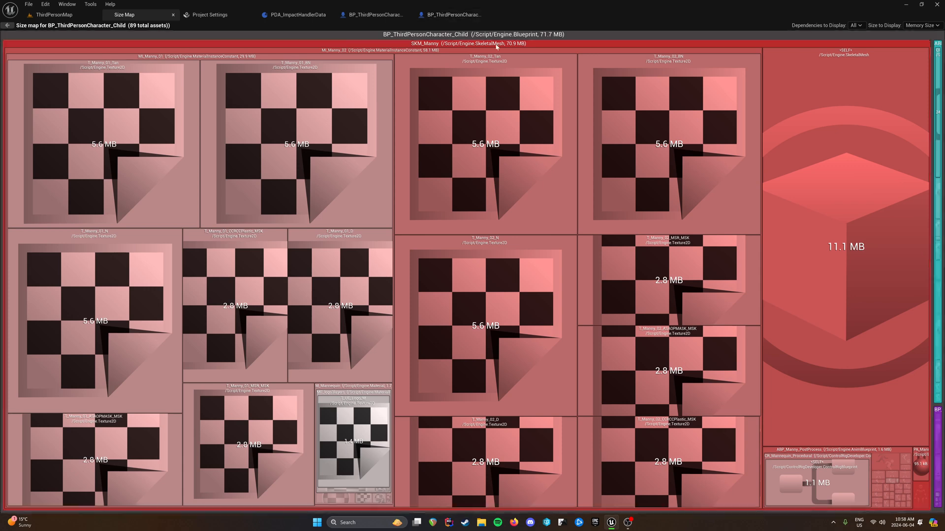
{"action": "left_click", "coordinate": [174, 15]}
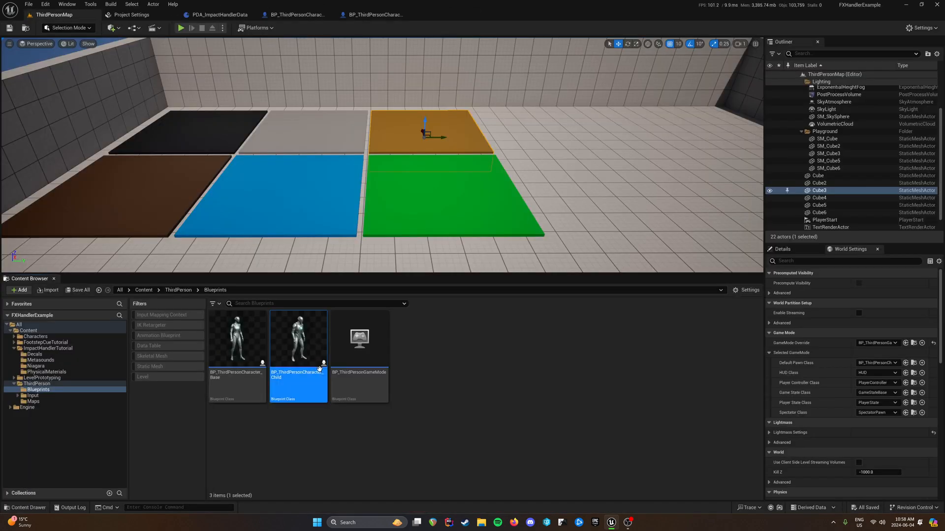
Inspect the size map of BP_ThirdPersonCharacter_Base and close it
{"action": "right_click", "coordinate": [246, 345]}
{"action": "left_click", "coordinate": [277, 298]}
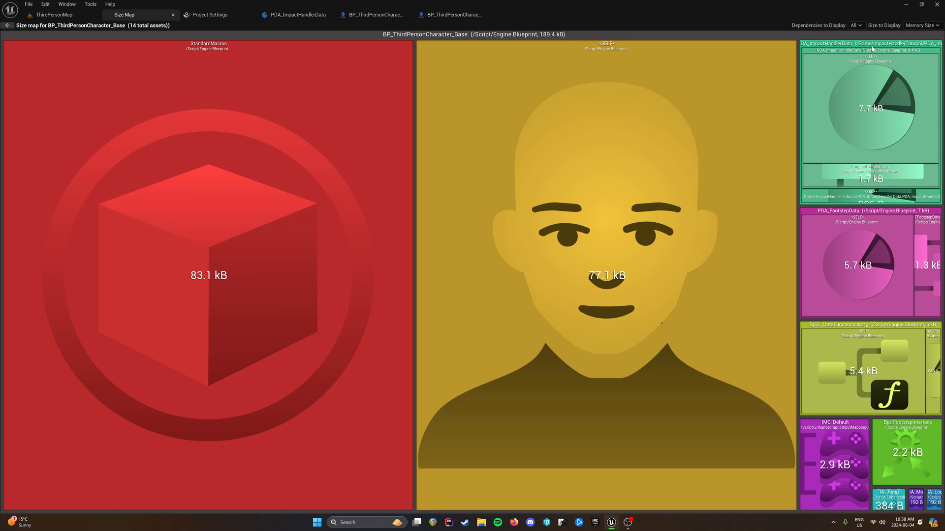
{"action": "left_click", "coordinate": [172, 16]}
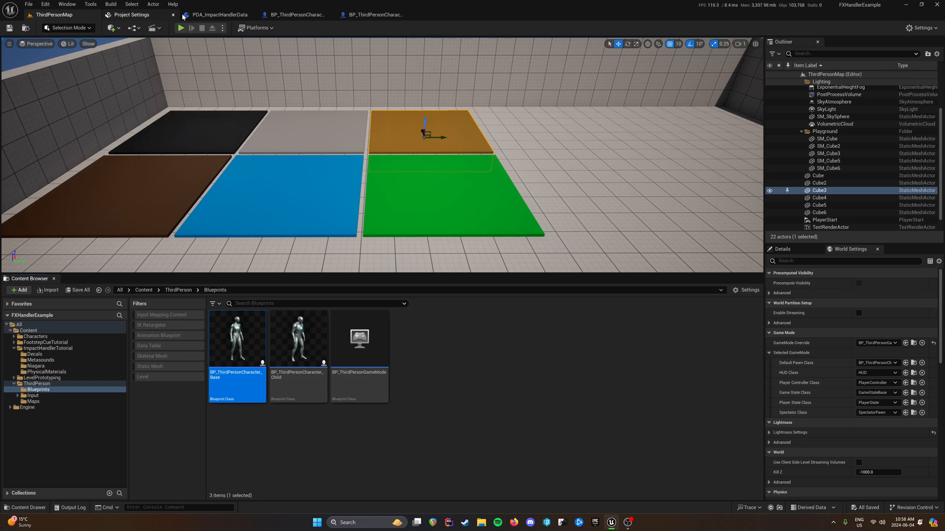
Review the child character's class defaults and the base character's event graph, and return to PDA_ImpactHandlerData's GetImpactData function
{"action": "left_click", "coordinate": [227, 15]}
{"action": "left_click", "coordinate": [290, 15]}
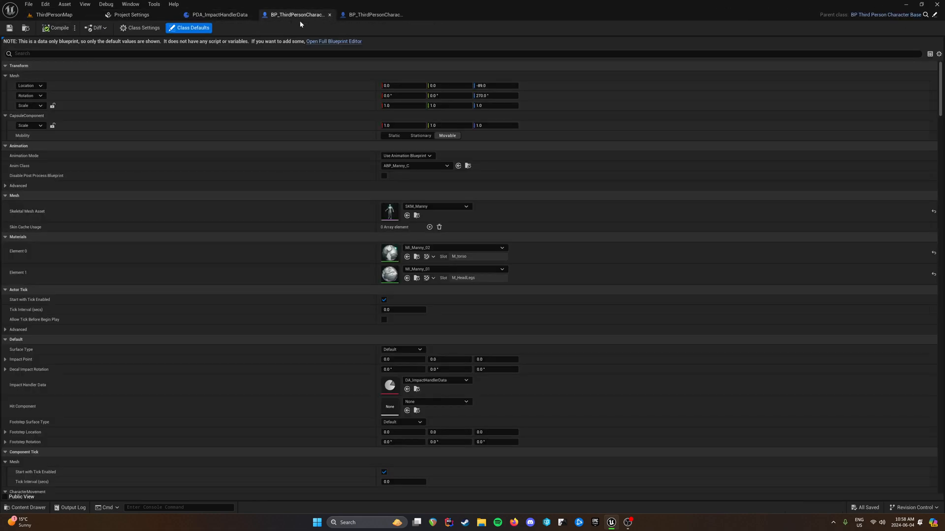
{"action": "left_click", "coordinate": [376, 15]}
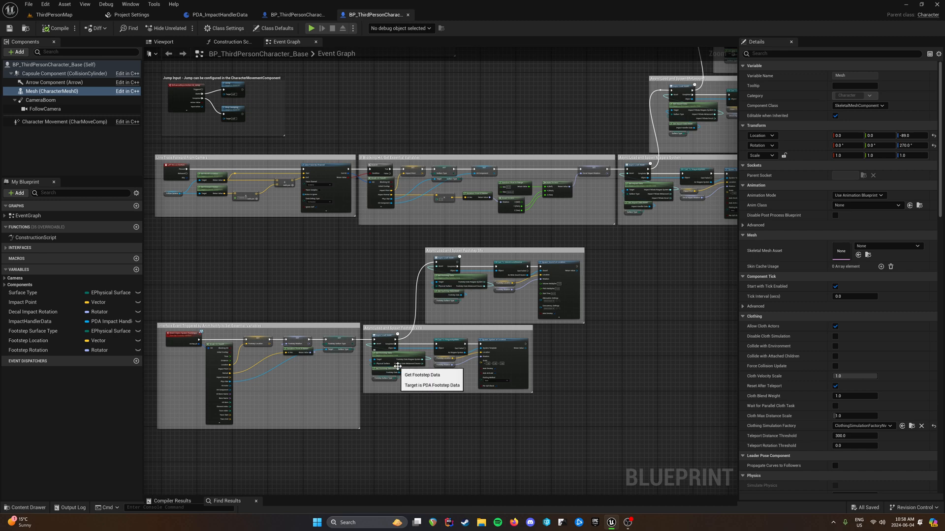
{"action": "left_click", "coordinate": [217, 15]}
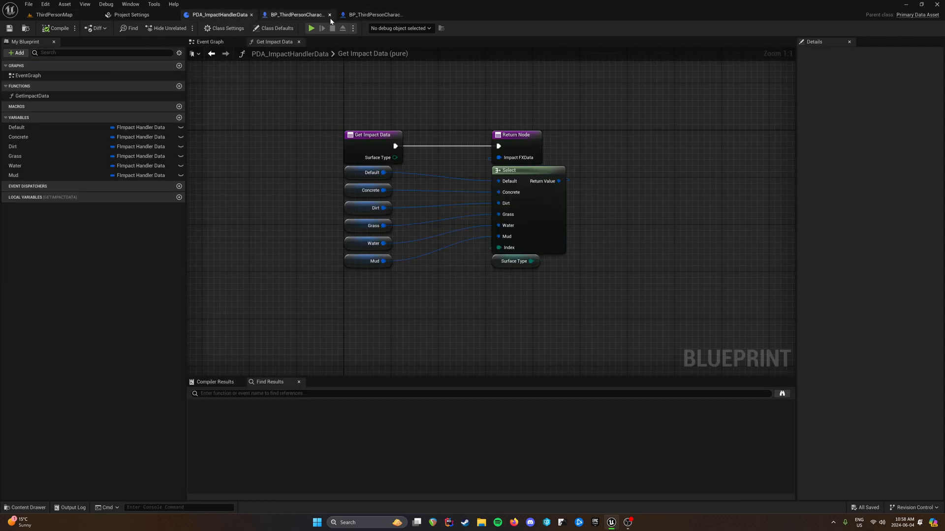
Close the base and child character blueprints, keeping PDA_ImpactHandlerData open
{"action": "left_click", "coordinate": [375, 14]}
{"action": "left_click", "coordinate": [408, 15]}
{"action": "left_click", "coordinate": [330, 15]}
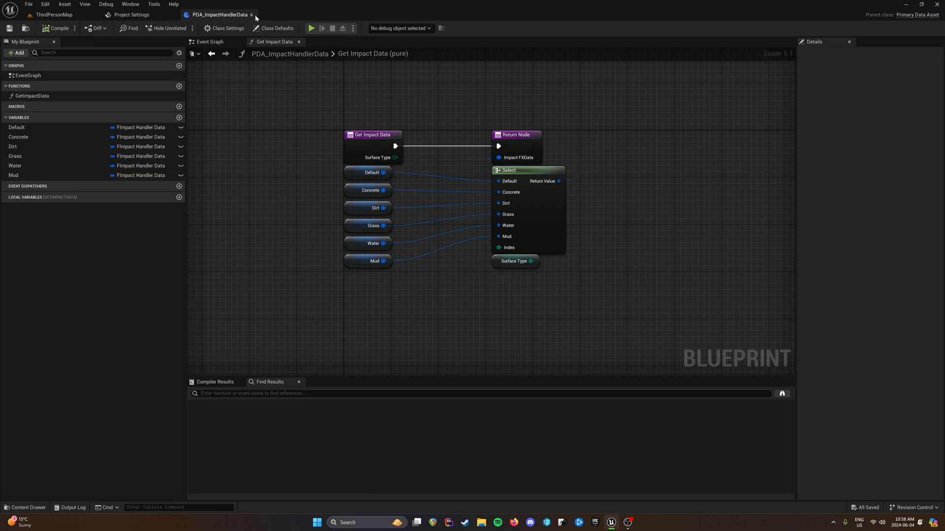
Close PDA_ImpactHandlerData and open the BP_ThirdPersonCharacter_Base blueprint from the ThirdPerson Blueprints folder
{"action": "left_click", "coordinate": [254, 15]}
{"action": "left_click", "coordinate": [52, 16]}
{"action": "left_click", "coordinate": [431, 340]}
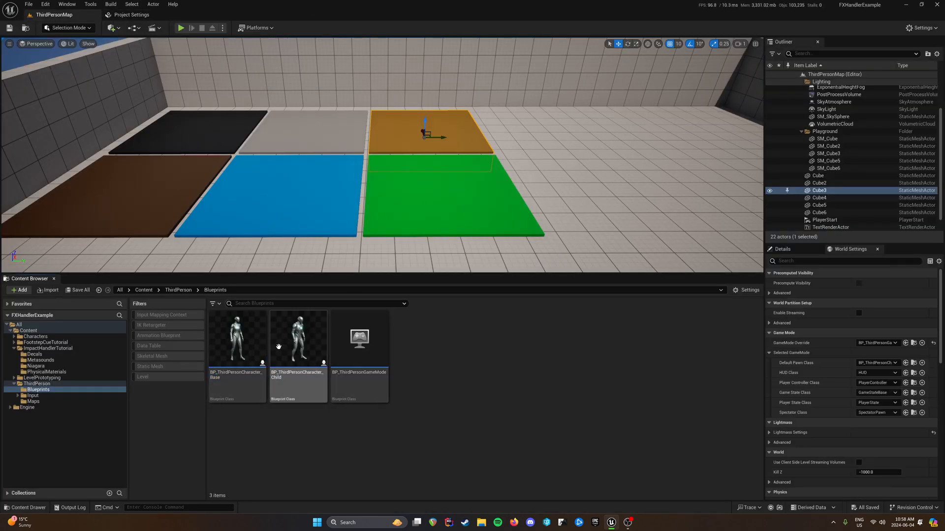
{"action": "double_click", "coordinate": [239, 339]}
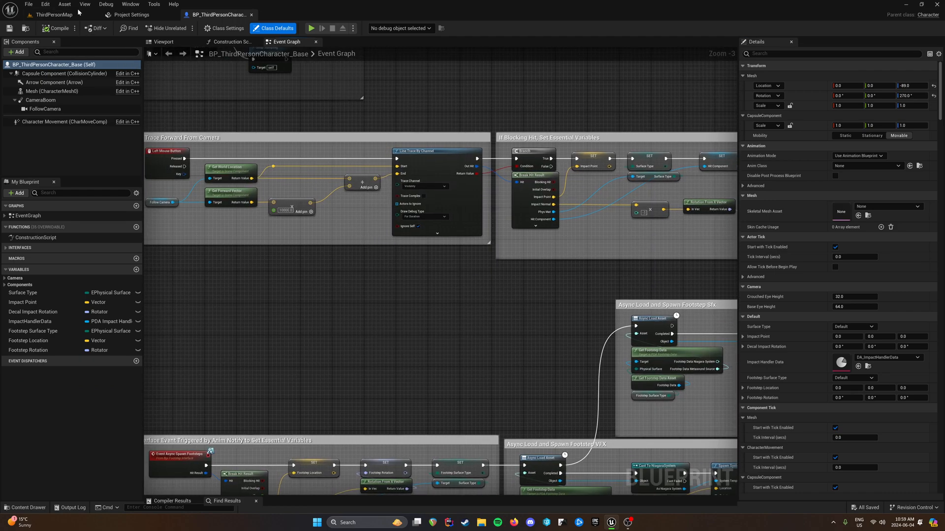
Play-test ThirdPersonMap by moving the character across the coloured surface tiles to check the effects, and end the play session
{"action": "left_click", "coordinate": [54, 15]}
{"action": "left_click", "coordinate": [181, 28]}
{"action": "left_click", "coordinate": [454, 182]}
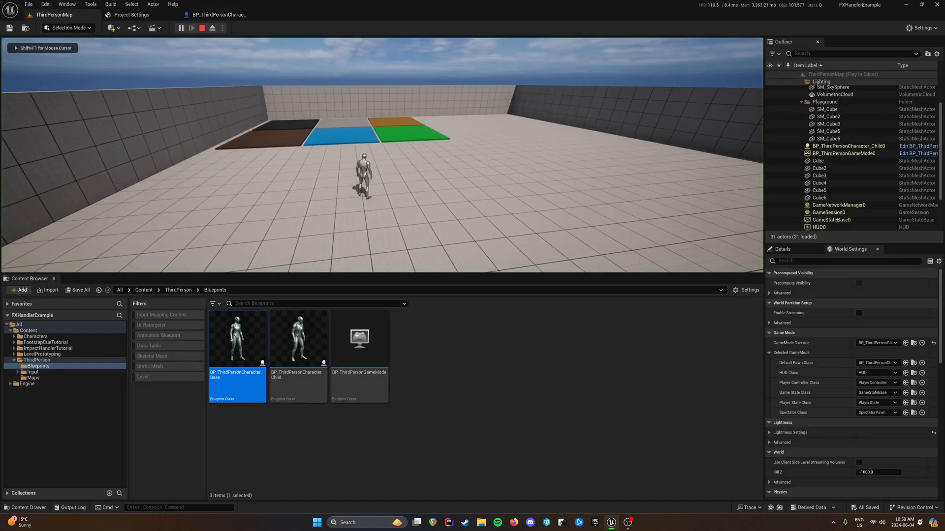
{"action": "key", "text": "w"}
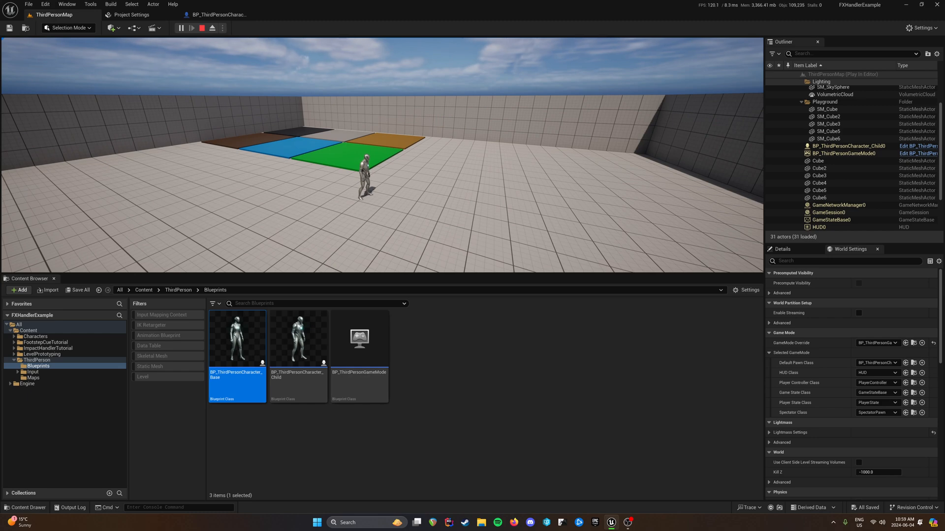
{"action": "key", "text": "w"}
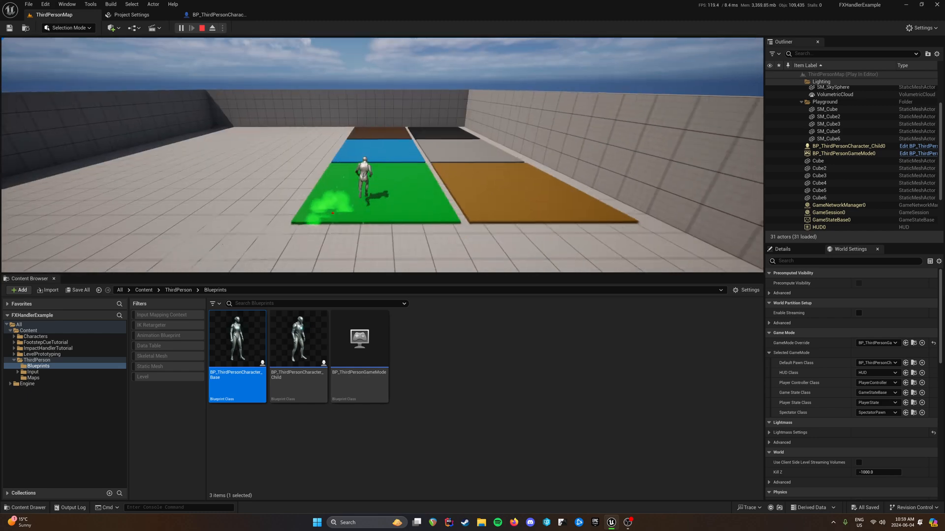
{"action": "key", "text": "w"}
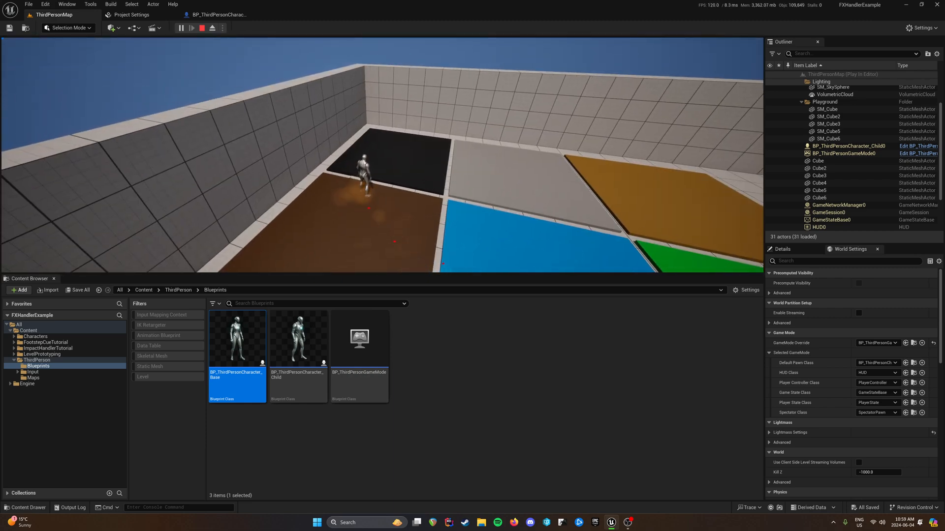
{"action": "key", "text": "d"}
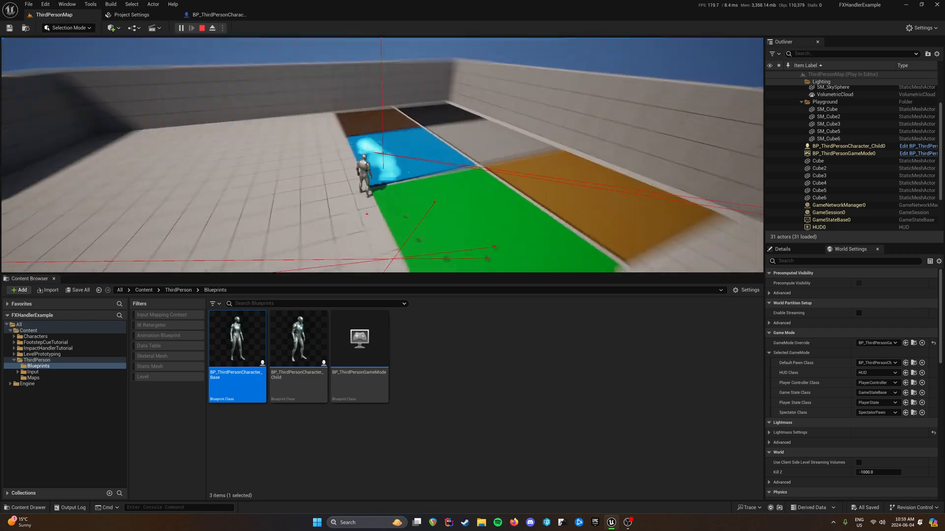
{"action": "key", "text": "w"}
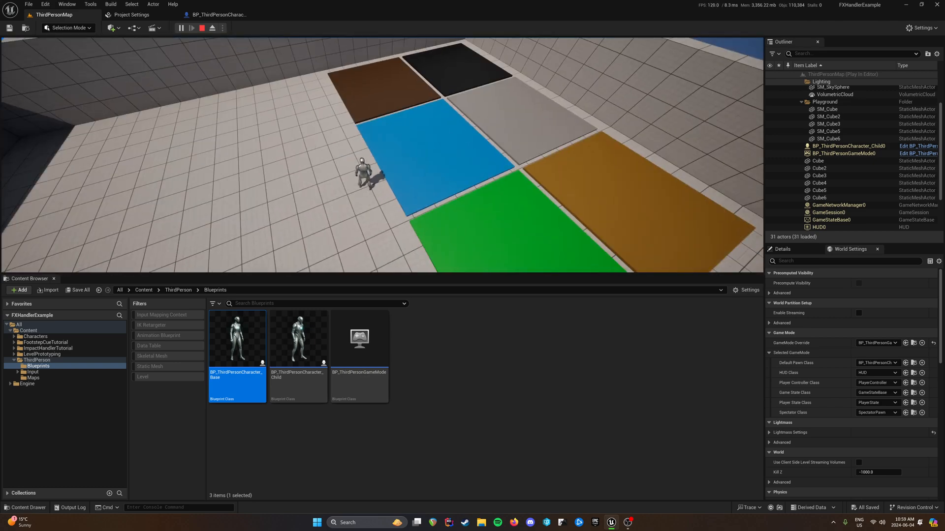
{"action": "key", "text": "Escape"}
Look through the damage materials and textures in ImpactHandlerTutorial's Decals folder and return to the parent folder
{"action": "key", "text": "alt+Left"}
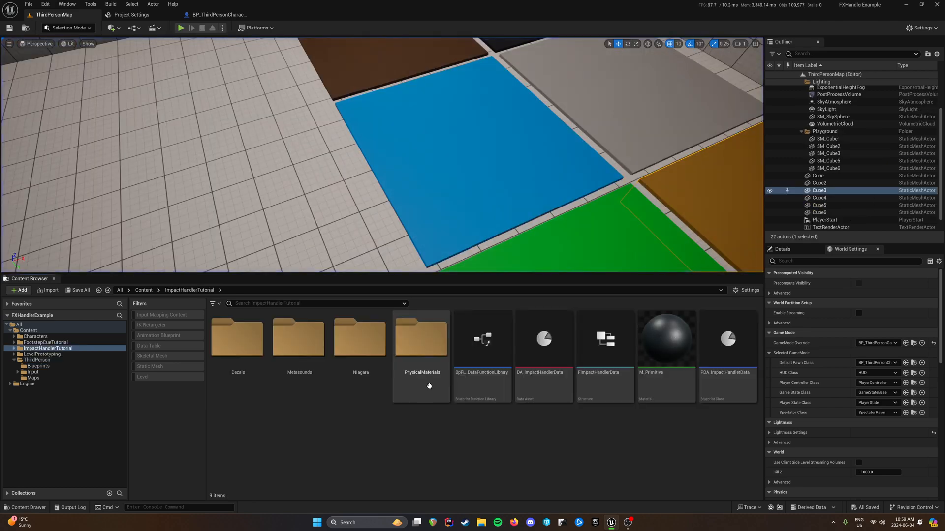
{"action": "double_click", "coordinate": [258, 386]}
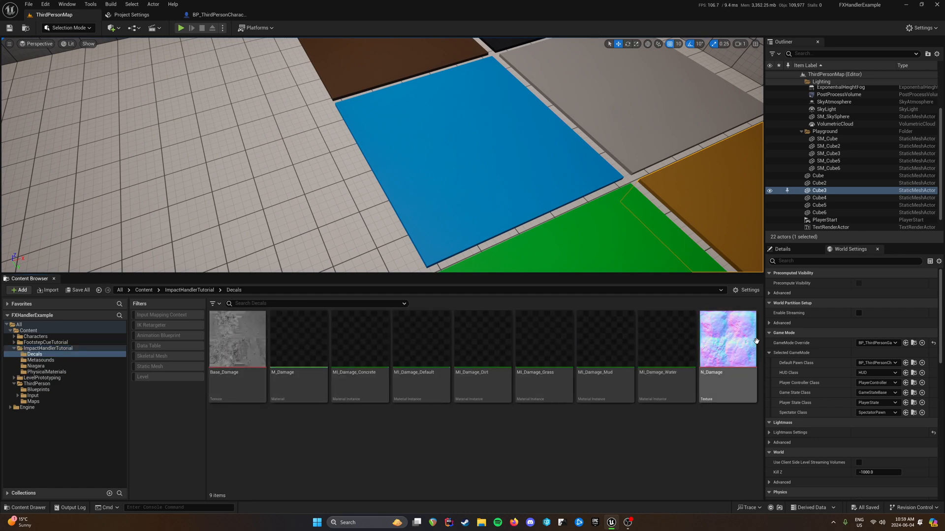
{"action": "key", "text": "alt+Left"}
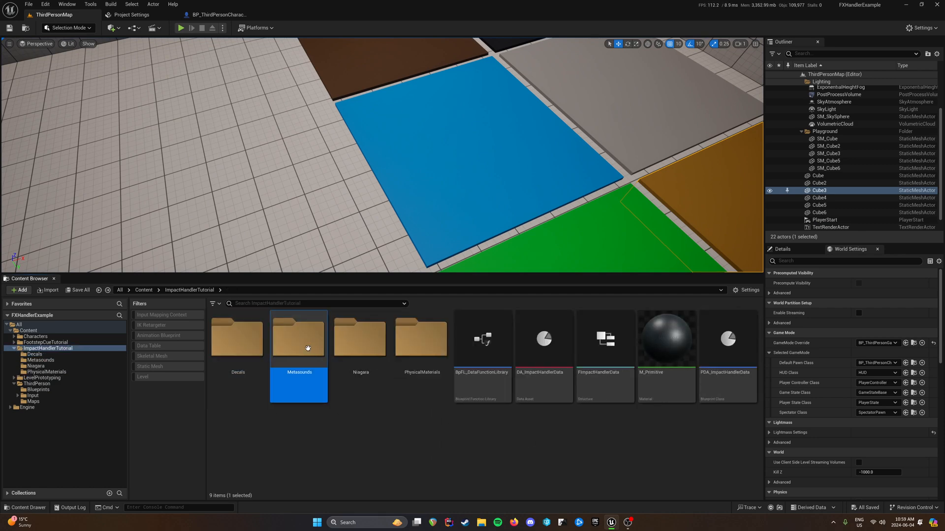
Inspect the MS_ImpactParent graph from the Metasounds folder, close it and return to the level
{"action": "double_click", "coordinate": [301, 337]}
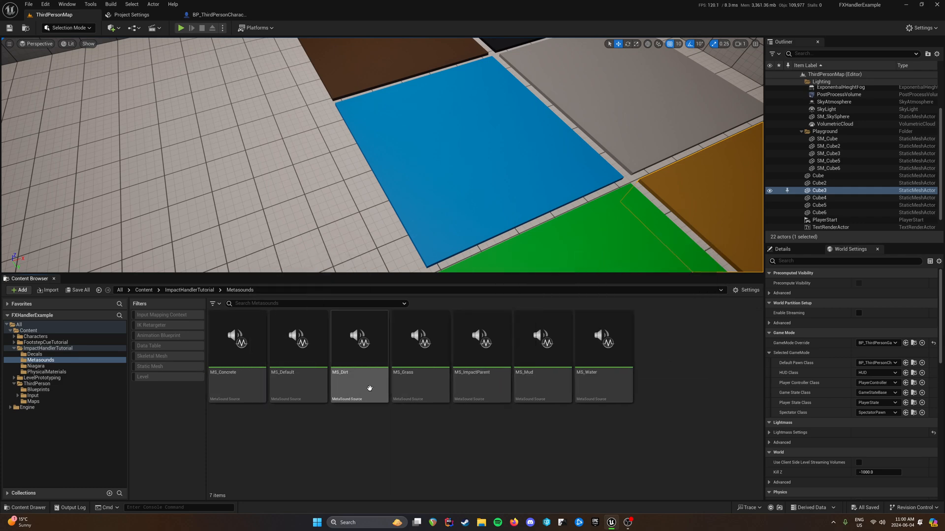
{"action": "double_click", "coordinate": [464, 384]}
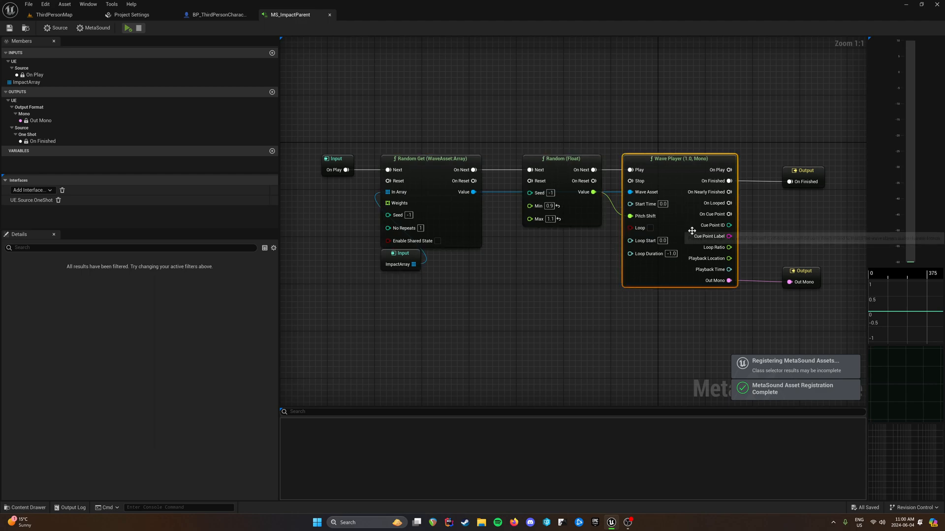
{"action": "left_click", "coordinate": [330, 15]}
{"action": "left_click", "coordinate": [54, 15]}
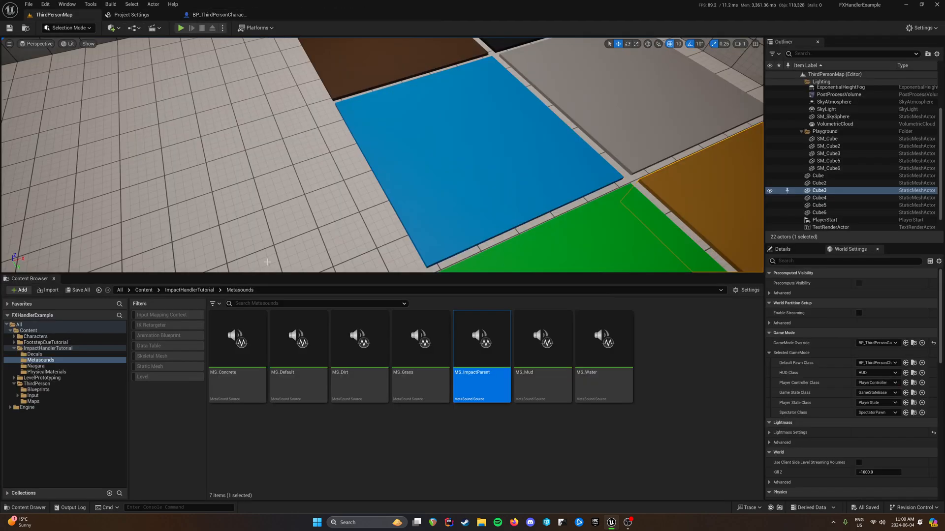
Inspect how MS_Concrete uses the parent MetaSound, close it and go back to the ImpactHandlerTutorial folder
{"action": "double_click", "coordinate": [258, 366]}
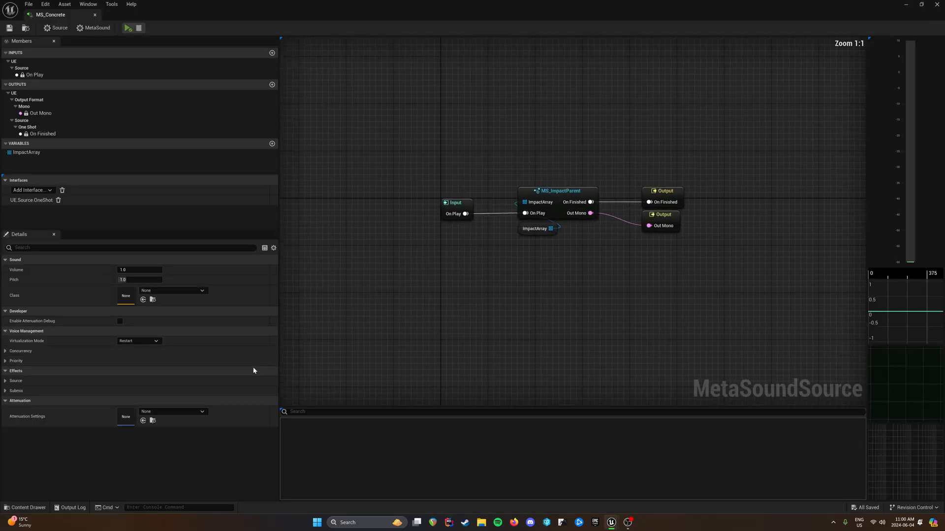
{"action": "left_click", "coordinate": [582, 265]}
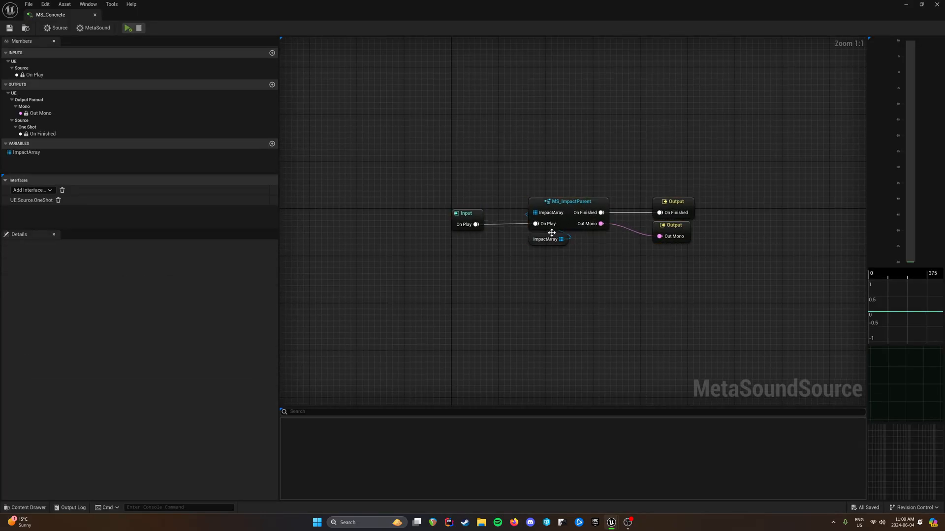
{"action": "left_click", "coordinate": [95, 15]}
{"action": "key", "text": "alt+Left"}
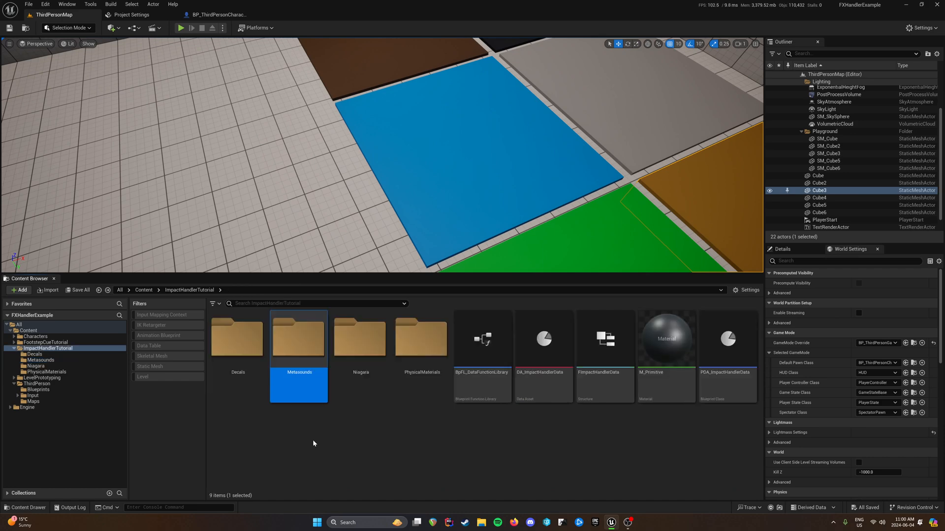
Look through the Niagara and PhysicalMaterials folders and go back up to the Content folder
{"action": "double_click", "coordinate": [360, 340]}
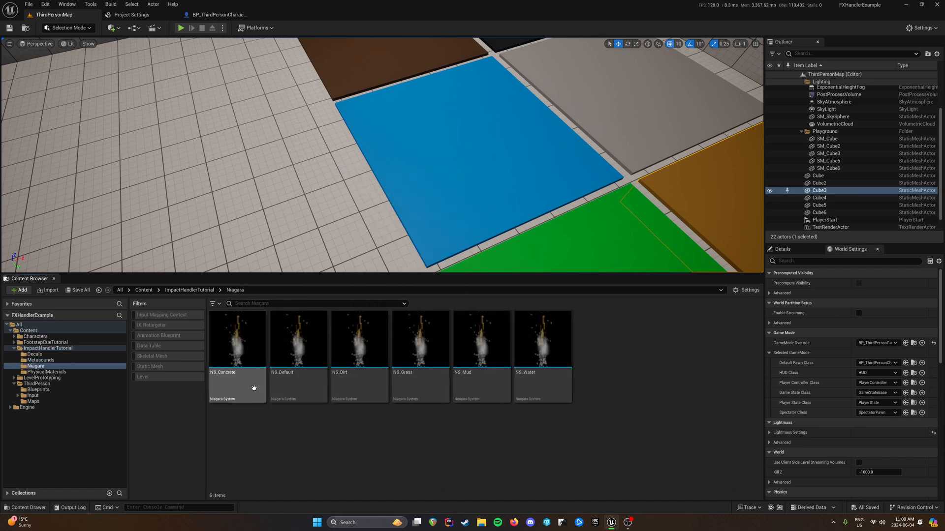
{"action": "key", "text": "alt+Left"}
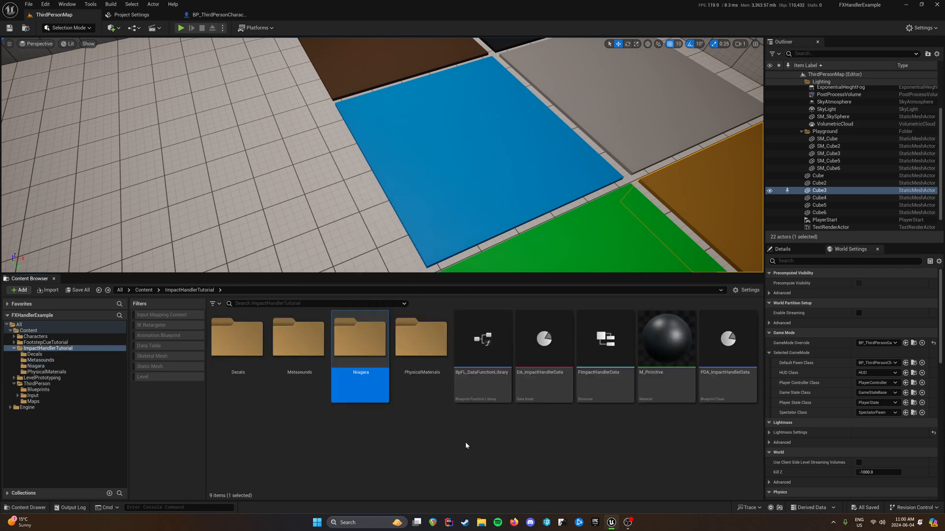
{"action": "left_click", "coordinate": [586, 447]}
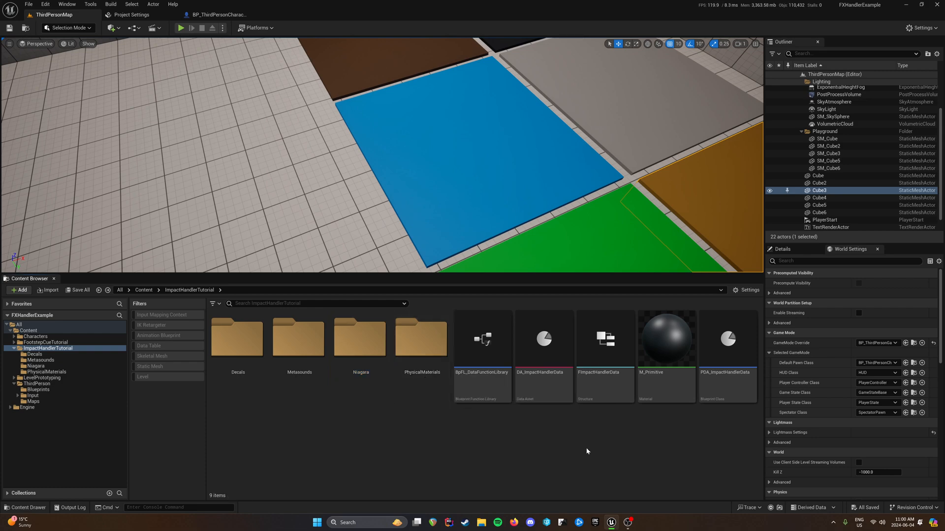
{"action": "double_click", "coordinate": [357, 368]}
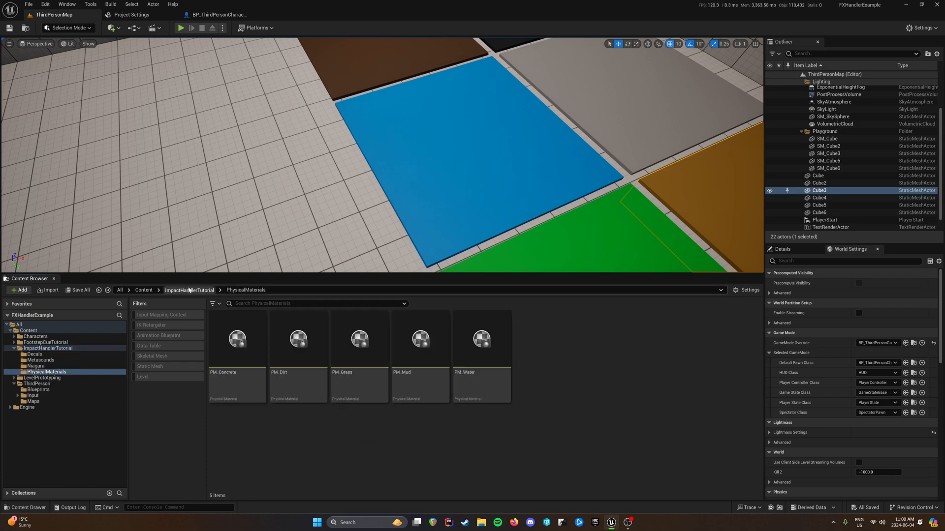
{"action": "key", "text": "alt+Left"}
{"action": "key", "text": "alt+Left"}
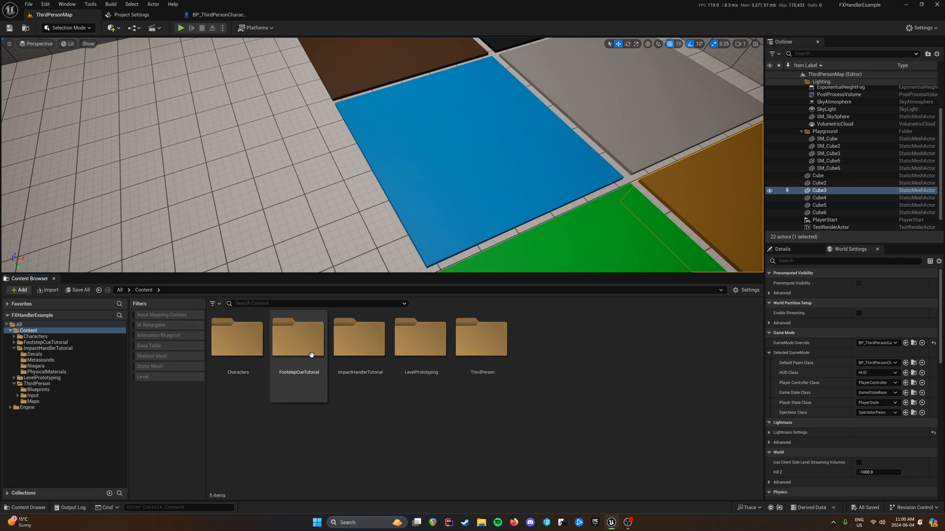
Inspect the ImpactHandlerTutorial folder's size map by disk size and by memory size, and close it
{"action": "left_click", "coordinate": [362, 347]}
{"action": "right_click", "coordinate": [362, 347]}
{"action": "left_click", "coordinate": [393, 317]}
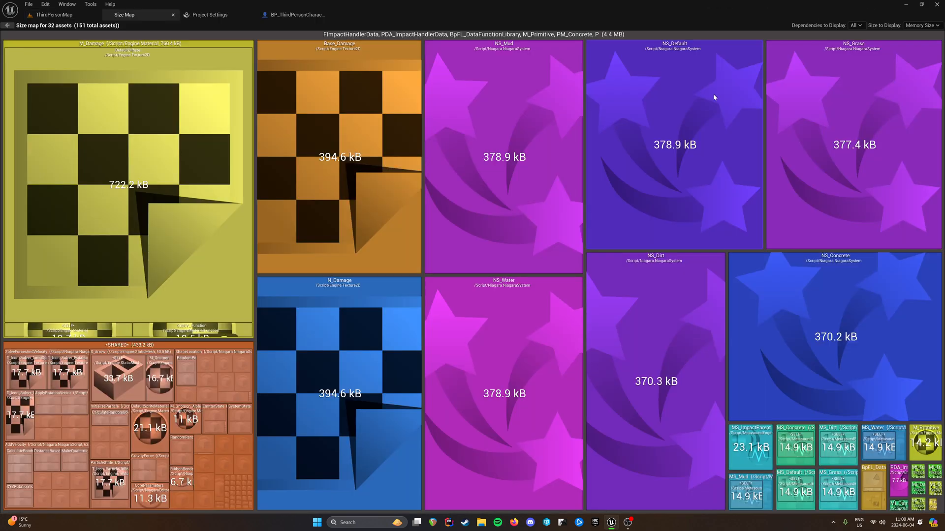
{"action": "left_click", "coordinate": [922, 25]}
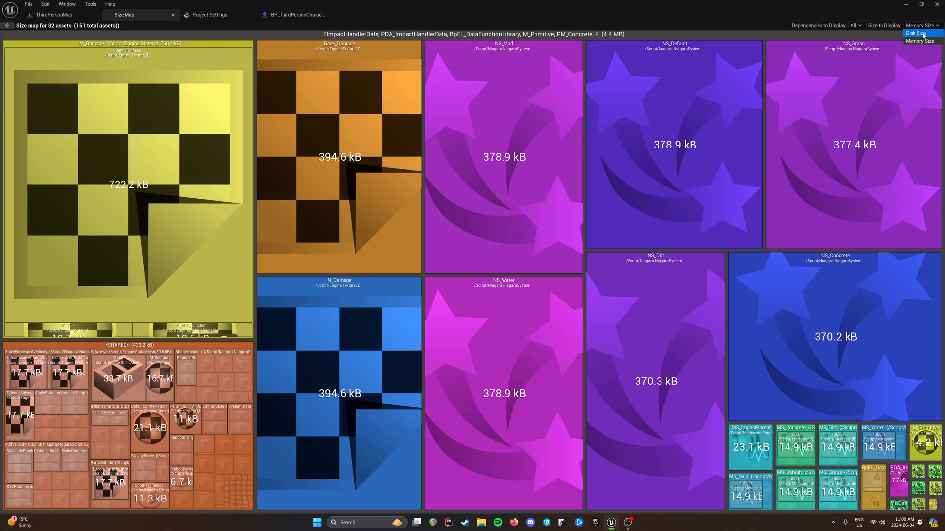
{"action": "left_click", "coordinate": [923, 34]}
{"action": "left_click", "coordinate": [925, 26]}
{"action": "left_click", "coordinate": [924, 41]}
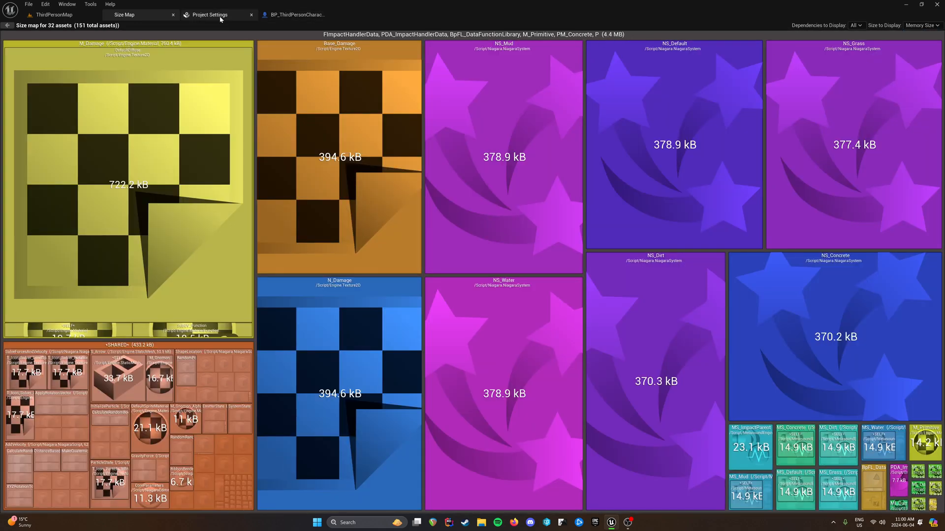
{"action": "left_click", "coordinate": [173, 15]}
Inspect the memory size map of BP_ThirdPersonCharacter_Base in the ThirdPerson Blueprints folder and close it
{"action": "left_click", "coordinate": [216, 15]}
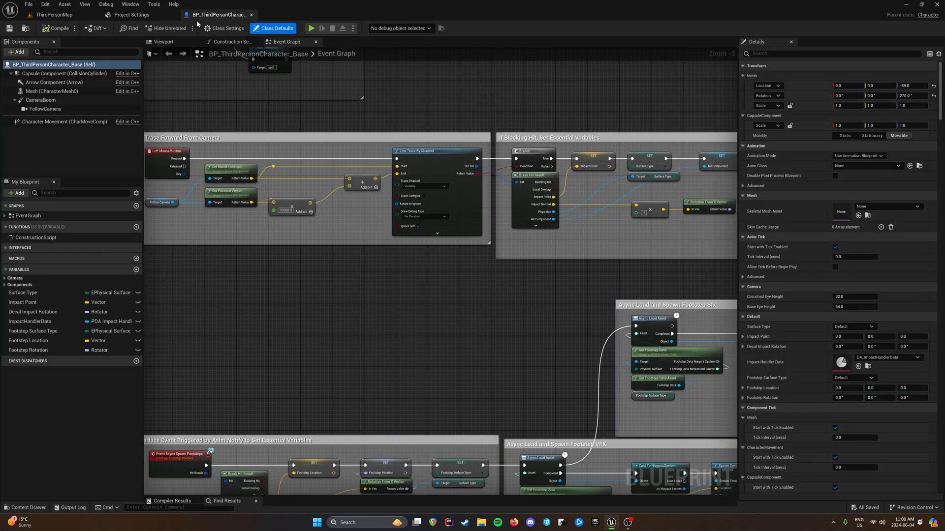
{"action": "left_click", "coordinate": [54, 15]}
{"action": "left_click", "coordinate": [475, 362]}
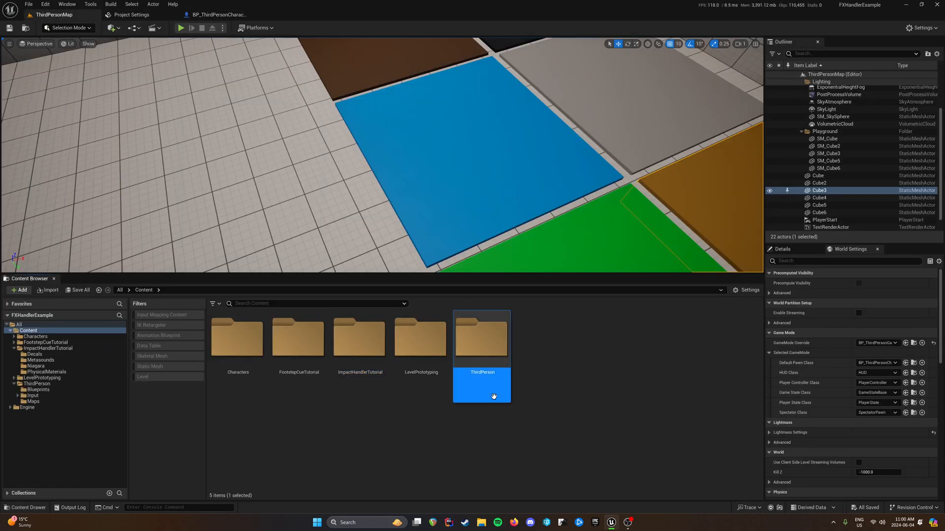
{"action": "double_click", "coordinate": [470, 370]}
{"action": "left_click", "coordinate": [232, 342]}
{"action": "double_click", "coordinate": [232, 342]}
{"action": "right_click", "coordinate": [239, 343]}
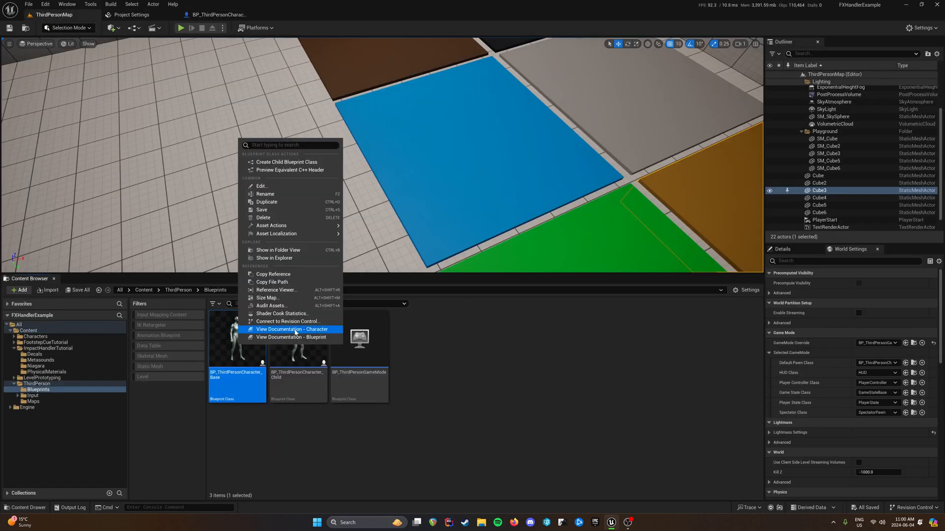
{"action": "left_click", "coordinate": [276, 298]}
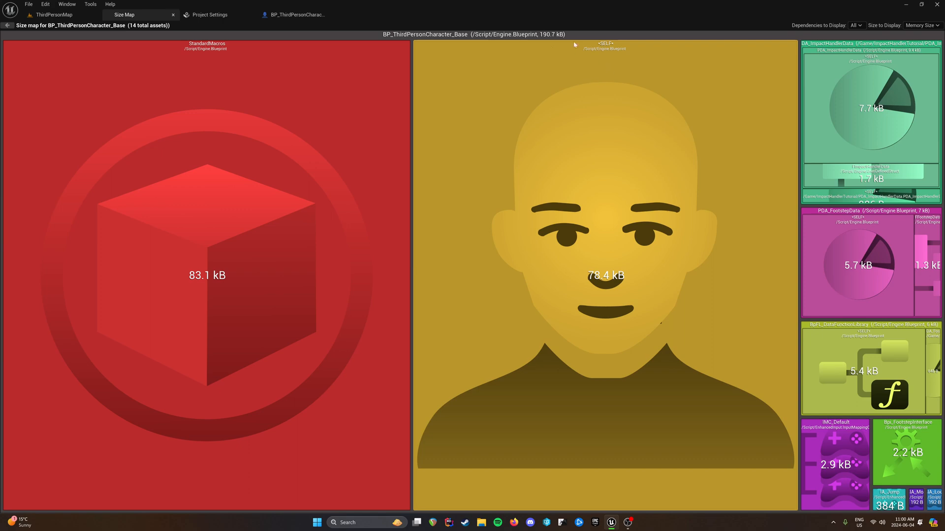
{"action": "left_click", "coordinate": [174, 15]}
Examine the base character's event graph from the camera line trace through the blocking-hit variables to the Niagara system spawning section
{"action": "left_click", "coordinate": [219, 15]}
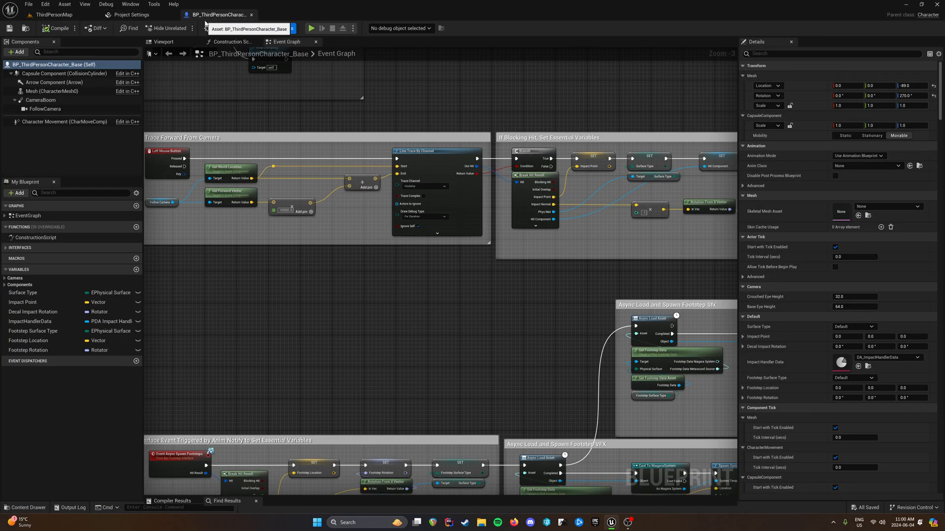
{"action": "scroll", "coordinate": [272, 228], "scroll_direction": "up", "scroll_amount": 3}
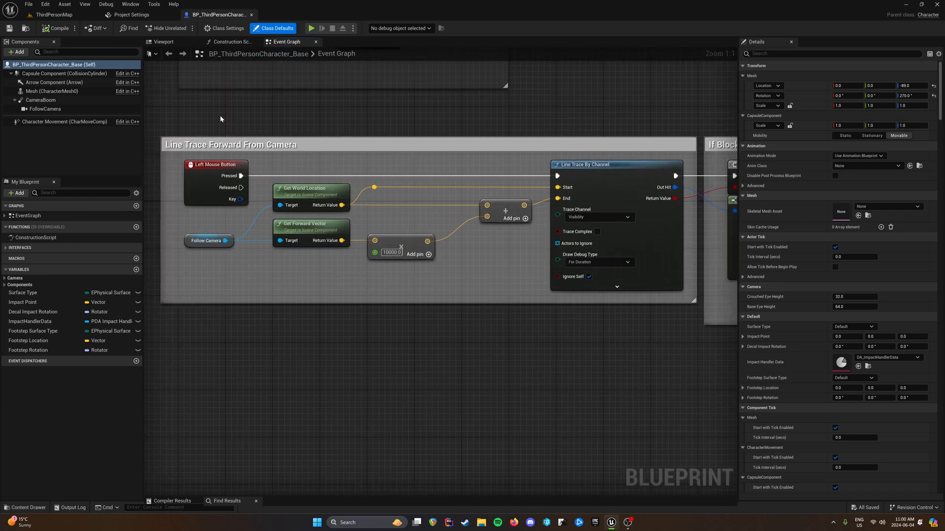
{"action": "left_click", "coordinate": [211, 146]}
{"action": "left_click", "coordinate": [527, 371]}
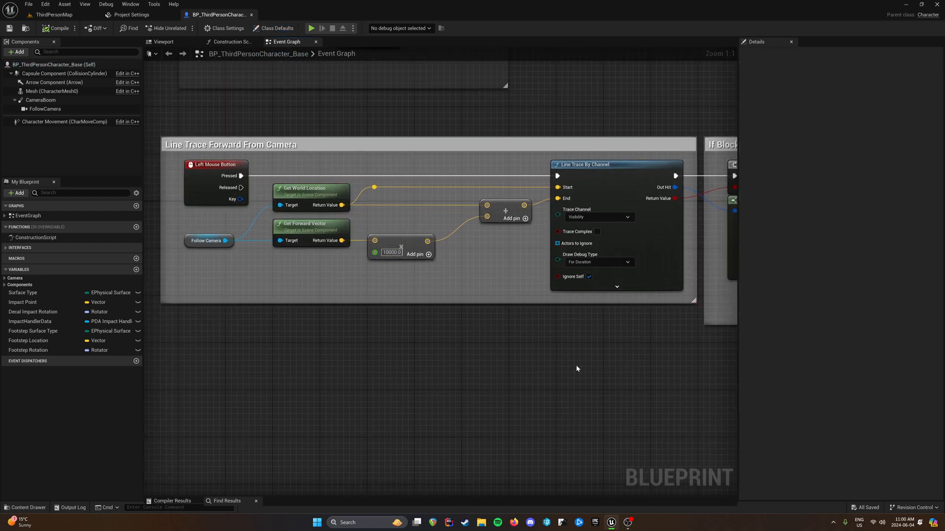
{"action": "right_click_drag", "start_coordinate": [576, 364], "coordinate": [284, 352]}
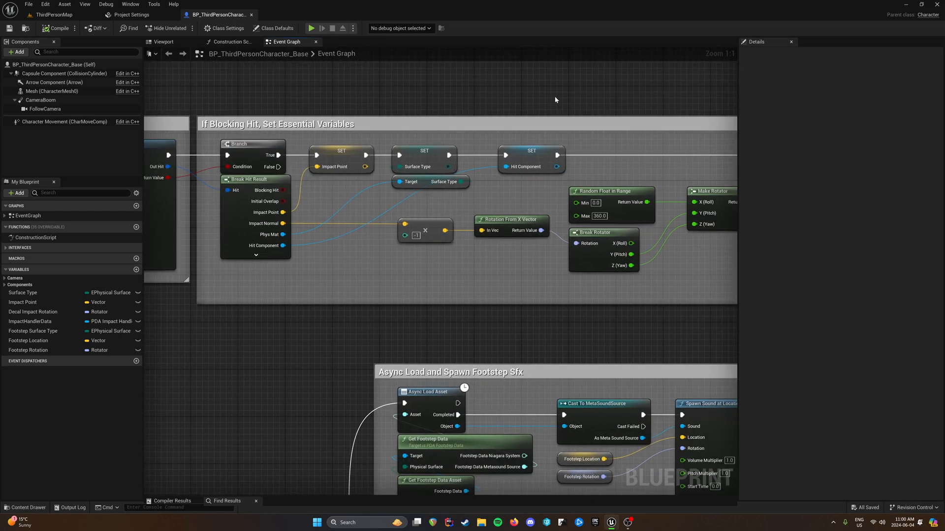
{"action": "right_click_drag", "start_coordinate": [555, 100], "coordinate": [414, 118]}
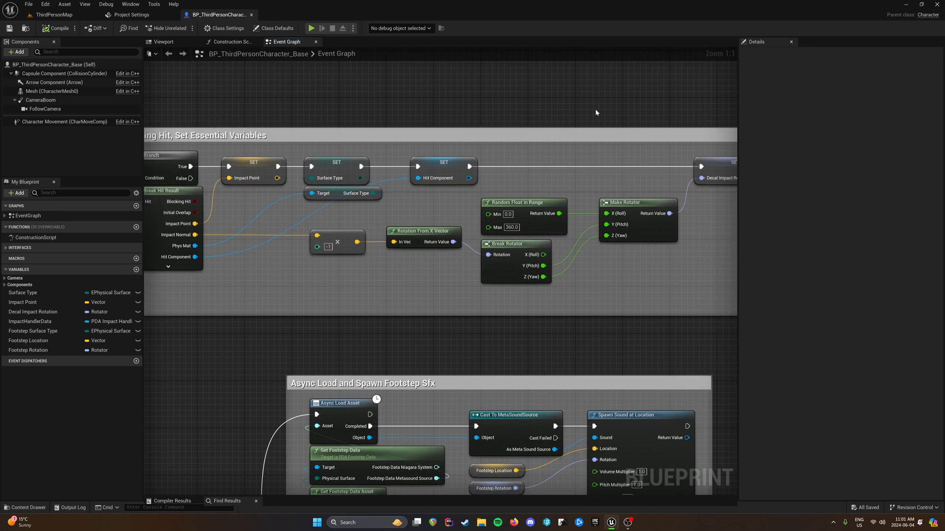
{"action": "scroll", "coordinate": [581, 259], "scroll_direction": "down", "scroll_amount": 1}
{"action": "left_click_drag", "start_coordinate": [306, 210], "coordinate": [665, 259]}
{"action": "left_click", "coordinate": [704, 205]}
{"action": "right_click_drag", "start_coordinate": [704, 205], "coordinate": [350, 237]}
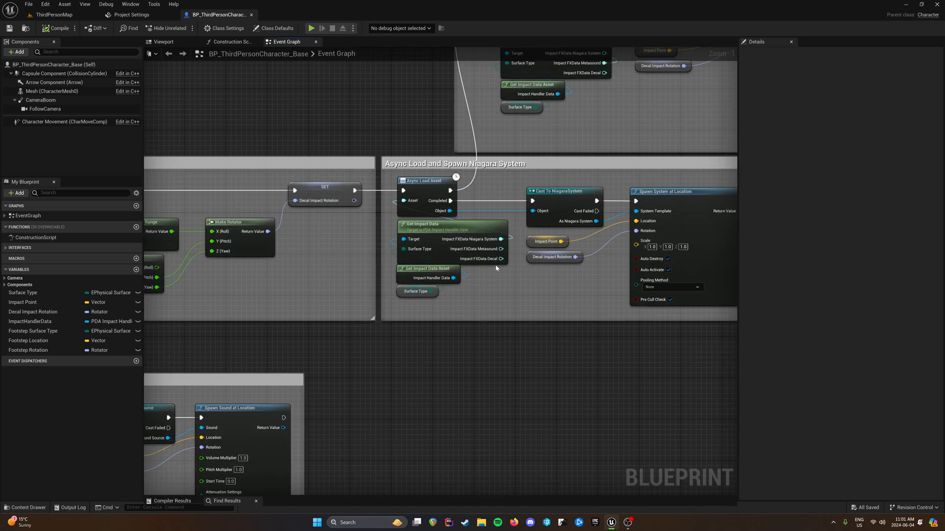
Examine the Async Load and Spawn Niagara System section, including its Get Impact Data, Get Impact Data Asset and Async Load Asset nodes
{"action": "right_click_drag", "start_coordinate": [541, 276], "coordinate": [393, 306]}
{"action": "left_click_drag", "start_coordinate": [626, 382], "coordinate": [291, 190]}
{"action": "left_click", "coordinate": [382, 324]}
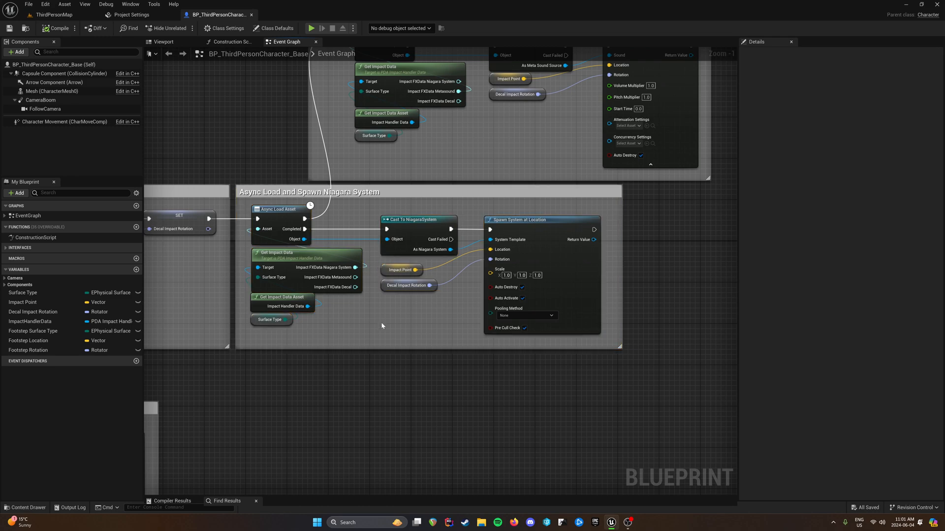
{"action": "left_click", "coordinate": [293, 287]}
{"action": "left_click", "coordinate": [283, 298]}
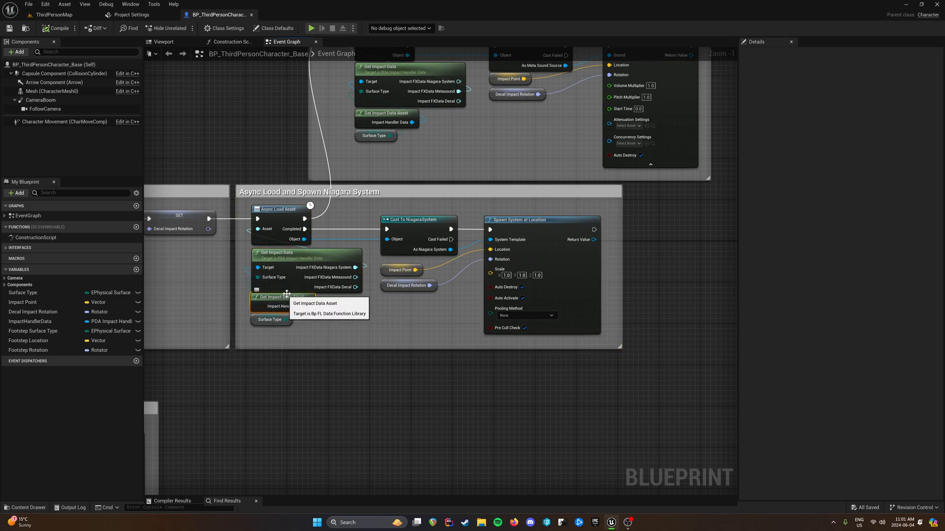
{"action": "left_click", "coordinate": [300, 255]}
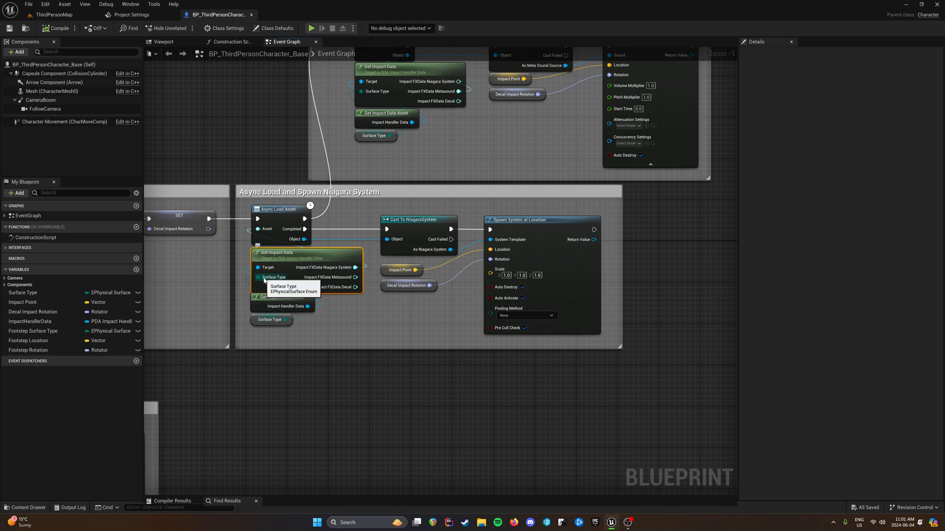
{"action": "right_click_drag", "start_coordinate": [338, 326], "coordinate": [439, 317]}
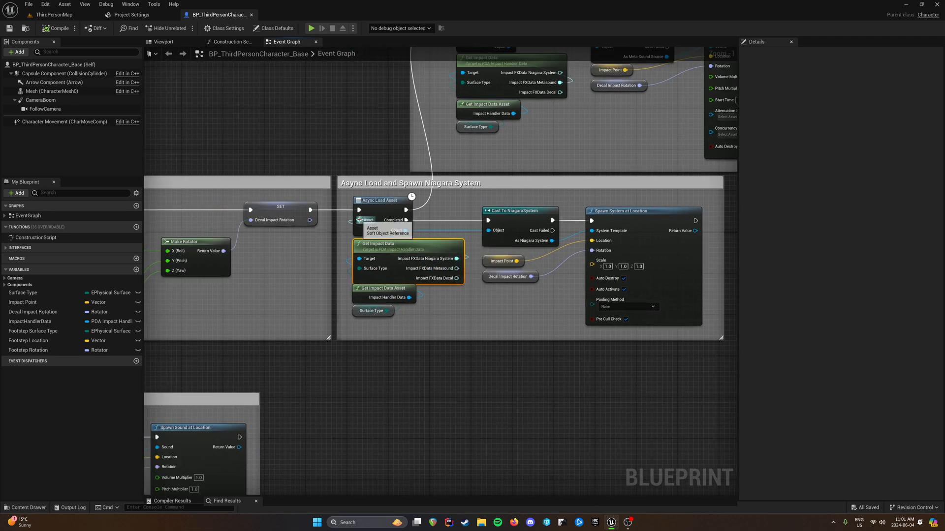
{"action": "right_click_drag", "start_coordinate": [552, 303], "coordinate": [506, 378]}
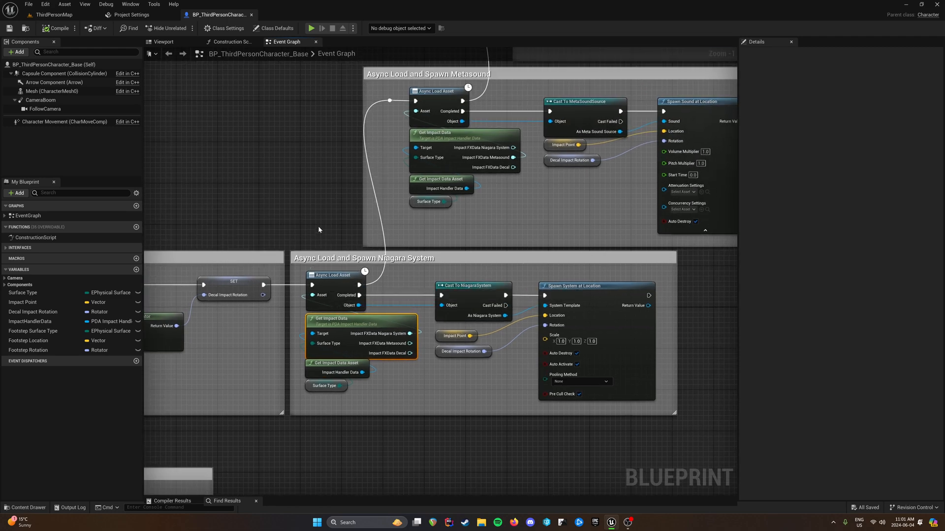
{"action": "left_click_drag", "start_coordinate": [318, 228], "coordinate": [338, 320]}
{"action": "left_click", "coordinate": [318, 211]}
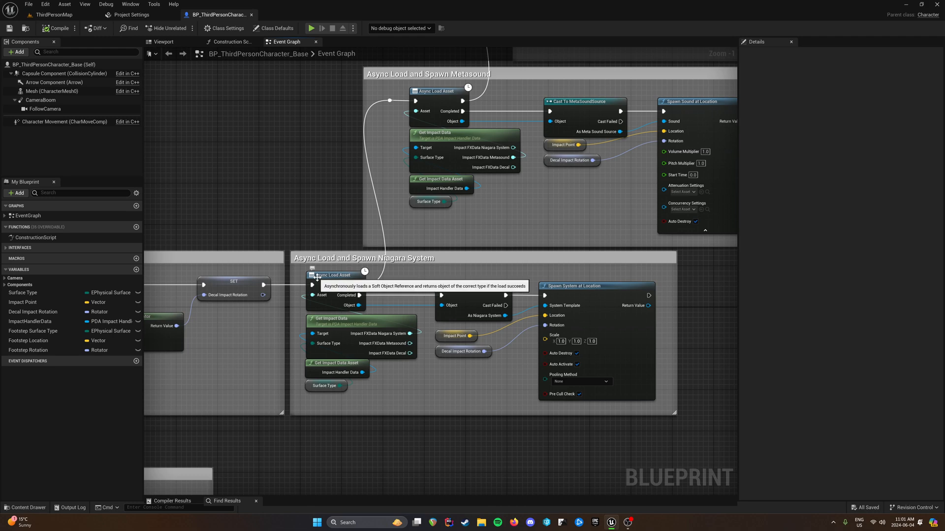
Examine how the Niagara system, Metasound and decal async-load sections are chained together in the event graph
{"action": "scroll", "coordinate": [343, 315], "scroll_direction": "down", "scroll_amount": 3}
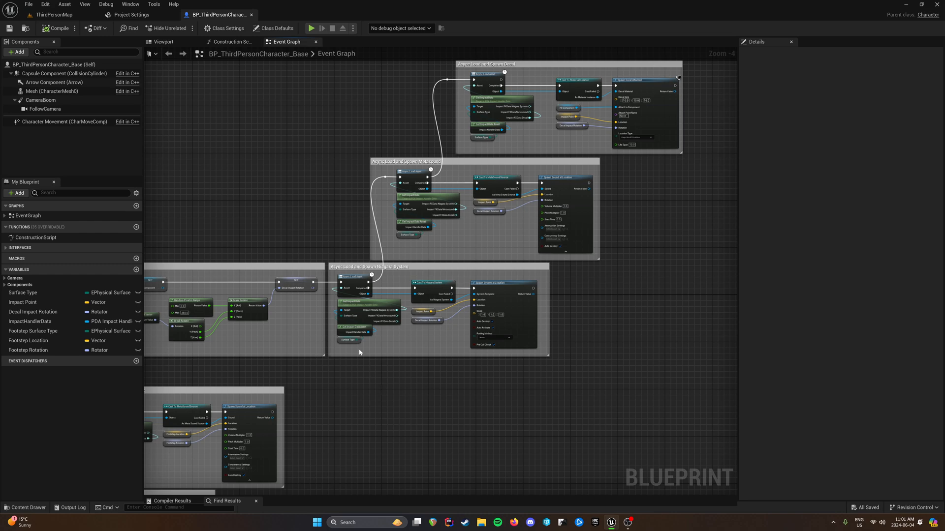
{"action": "right_click_drag", "start_coordinate": [367, 372], "coordinate": [366, 395]}
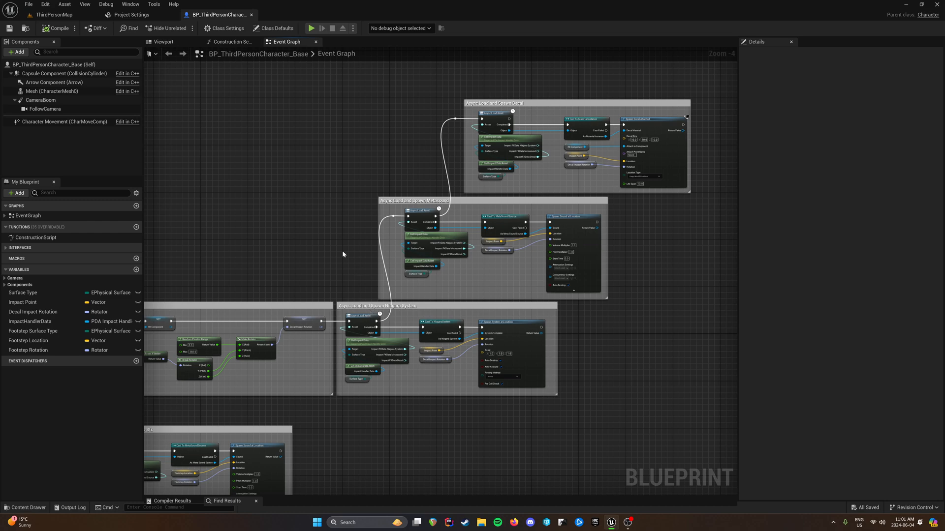
{"action": "left_click_drag", "start_coordinate": [495, 441], "coordinate": [330, 233]}
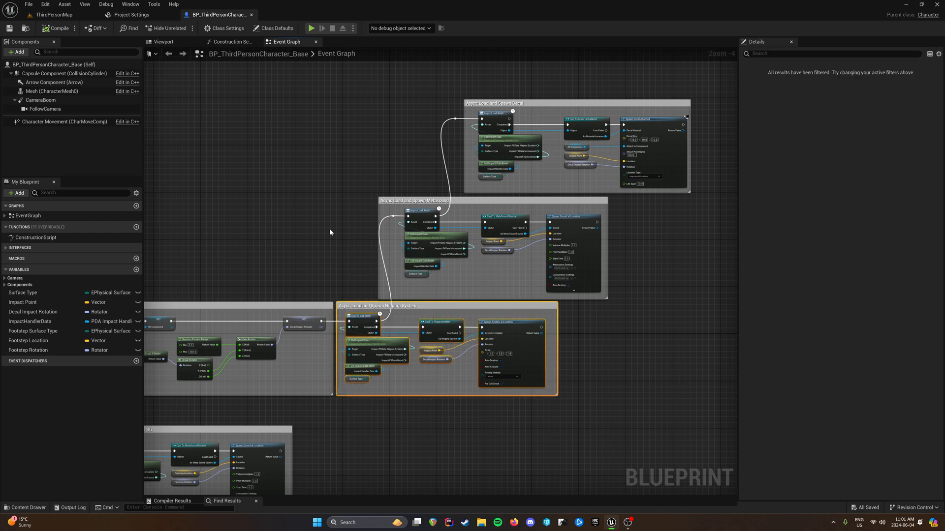
{"action": "left_click", "coordinate": [311, 189]}
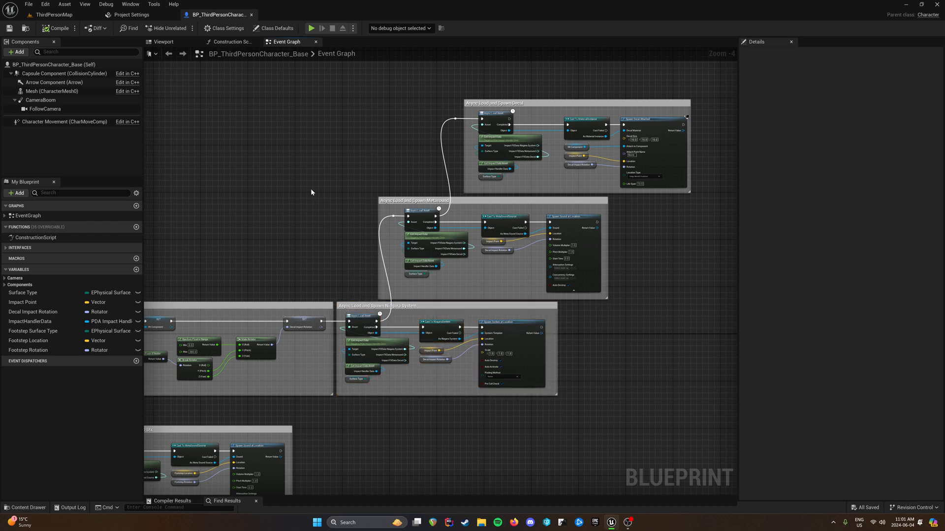
{"action": "left_click_drag", "start_coordinate": [343, 198], "coordinate": [525, 276]}
{"action": "left_click", "coordinate": [437, 98]}
{"action": "left_click_drag", "start_coordinate": [437, 95], "coordinate": [655, 184]}
{"action": "left_click", "coordinate": [440, 65]}
{"action": "left_click_drag", "start_coordinate": [496, 384], "coordinate": [335, 301]}
{"action": "left_click", "coordinate": [431, 411]}
Examine the footstep event and its async-load sections, then compare them with the line trace and impact spawning sections
{"action": "right_click_drag", "start_coordinate": [562, 403], "coordinate": [736, 240]}
{"action": "right_click_drag", "start_coordinate": [695, 271], "coordinate": [711, 240]}
{"action": "scroll", "coordinate": [509, 386], "scroll_direction": "down", "scroll_amount": 1}
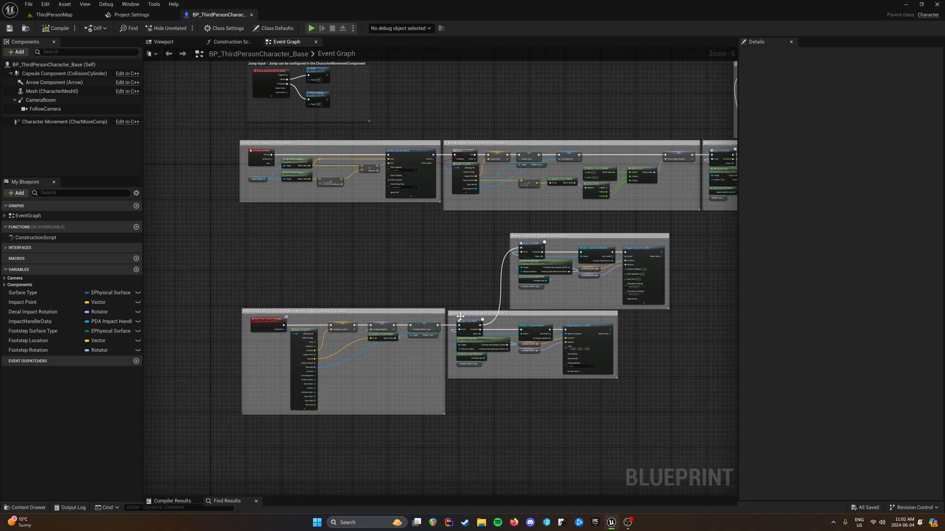
{"action": "scroll", "coordinate": [375, 339], "scroll_direction": "up", "scroll_amount": 1}
{"action": "right_click_drag", "start_coordinate": [383, 297], "coordinate": [364, 278]}
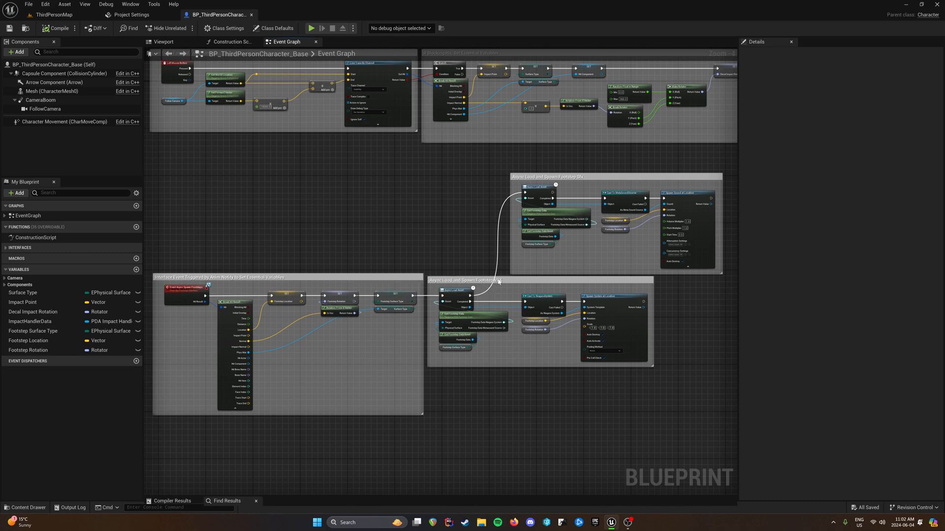
{"action": "right_click_drag", "start_coordinate": [350, 181], "coordinate": [346, 315]}
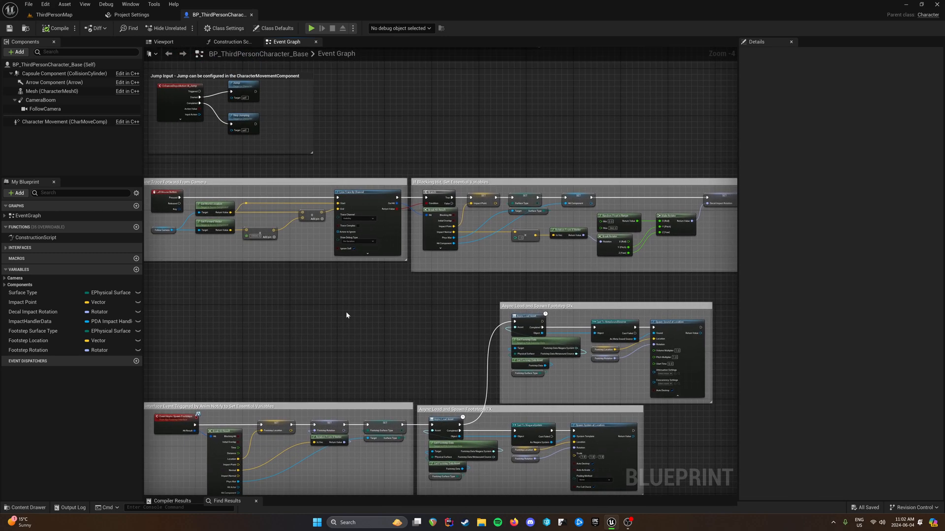
{"action": "right_click_drag", "start_coordinate": [546, 298], "coordinate": [426, 394]}
{"action": "right_click_drag", "start_coordinate": [464, 313], "coordinate": [432, 317]}
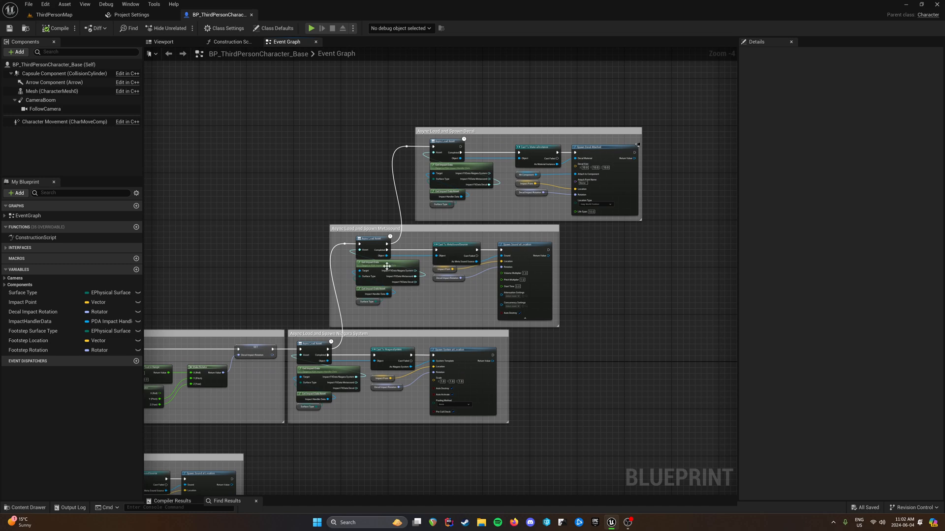
Return to the ThirdPersonMap level, go up to the Content folder, and bring all six coloured floor tiles into view
{"action": "left_click", "coordinate": [58, 15]}
{"action": "key", "text": "alt+Left"}
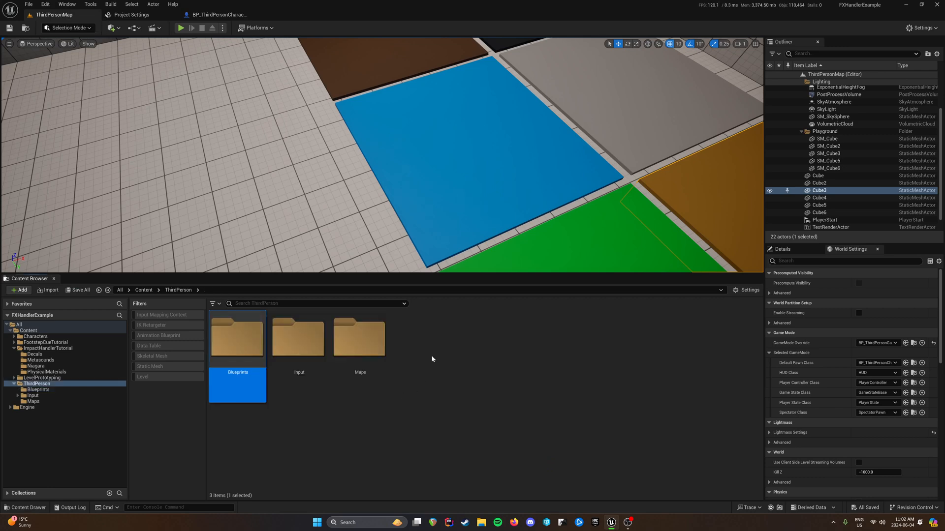
{"action": "left_click", "coordinate": [144, 291]}
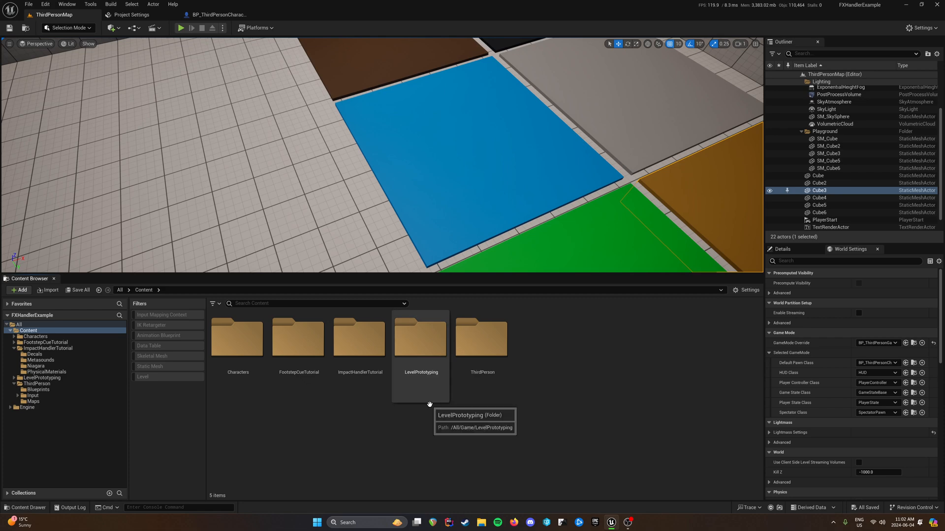
{"action": "right_click_drag", "start_coordinate": [489, 218], "coordinate": [635, 199]}
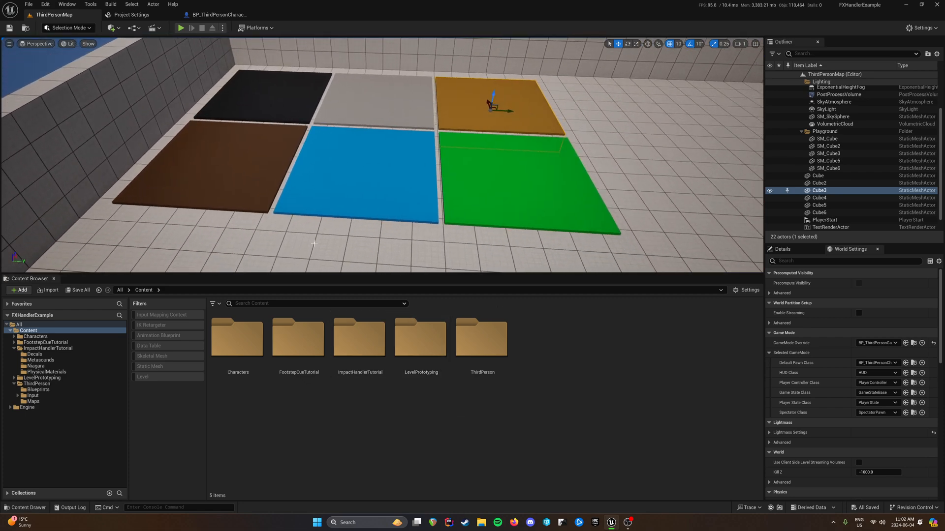
Look through the FootstepCueTutorial folder and its MetasoundTemplates subfolder, and go back up to the Content folder
{"action": "double_click", "coordinate": [311, 351]}
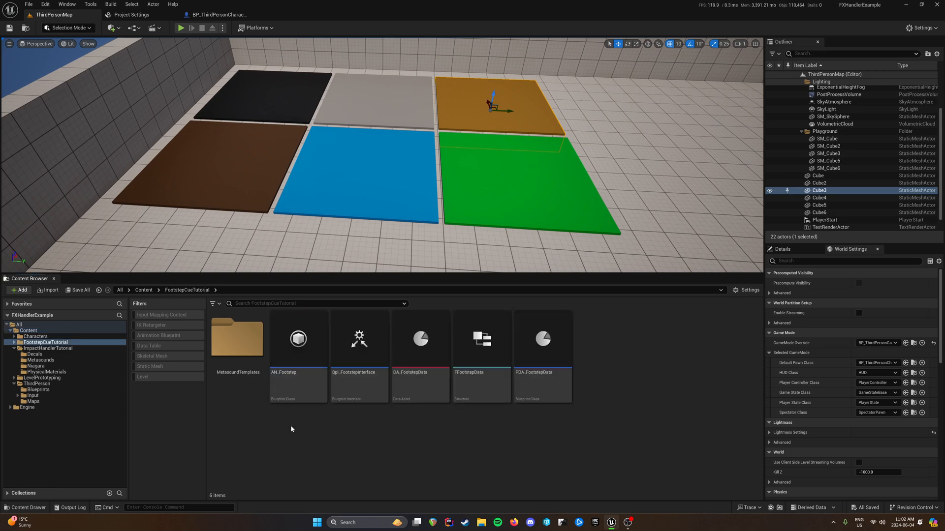
{"action": "double_click", "coordinate": [238, 345]}
{"action": "key", "text": "alt+Left"}
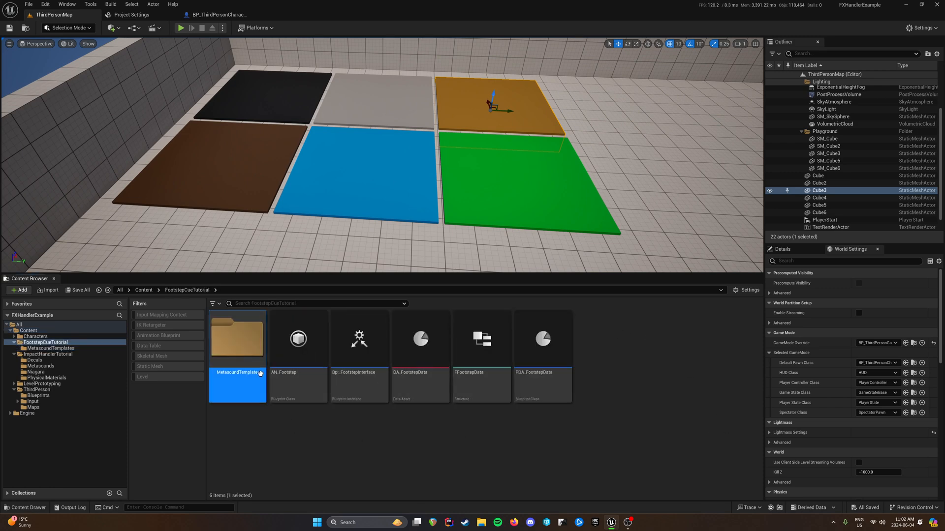
{"action": "key", "text": "alt+Left"}
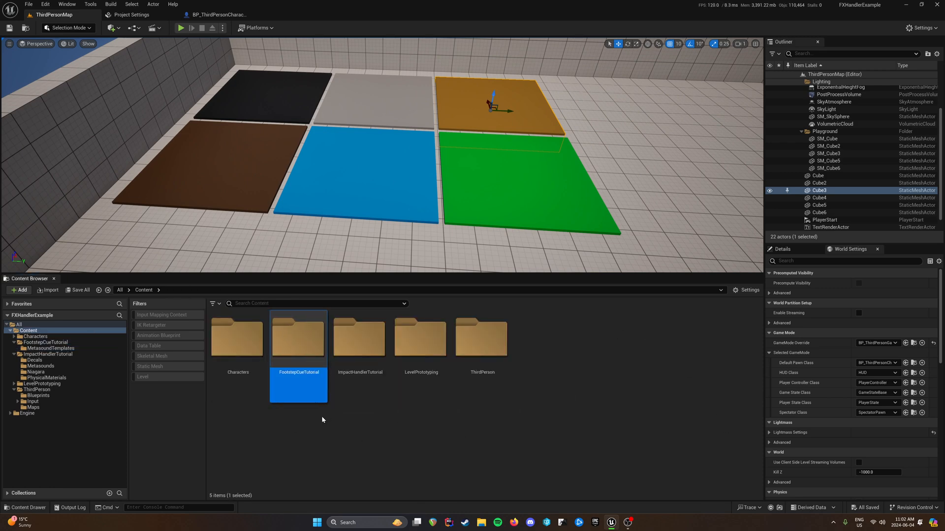